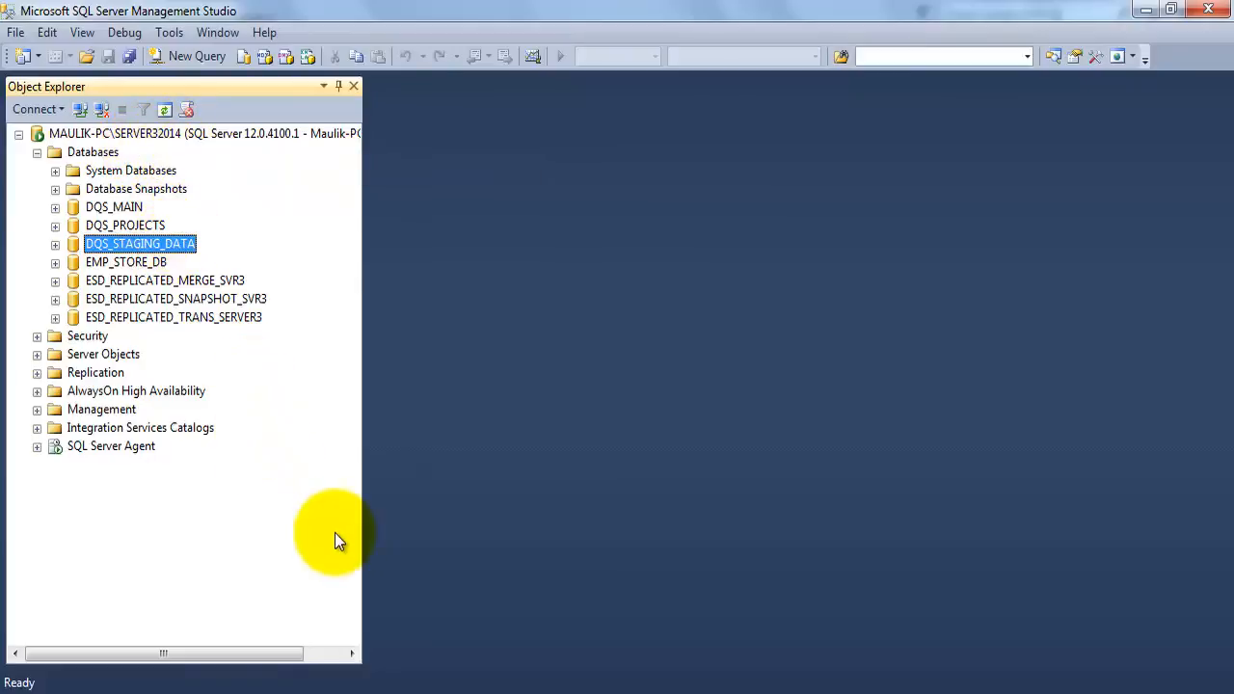
Locate the Data Quality Services tools among the installed Microsoft SQL Server 2014 programs
click(28, 687)
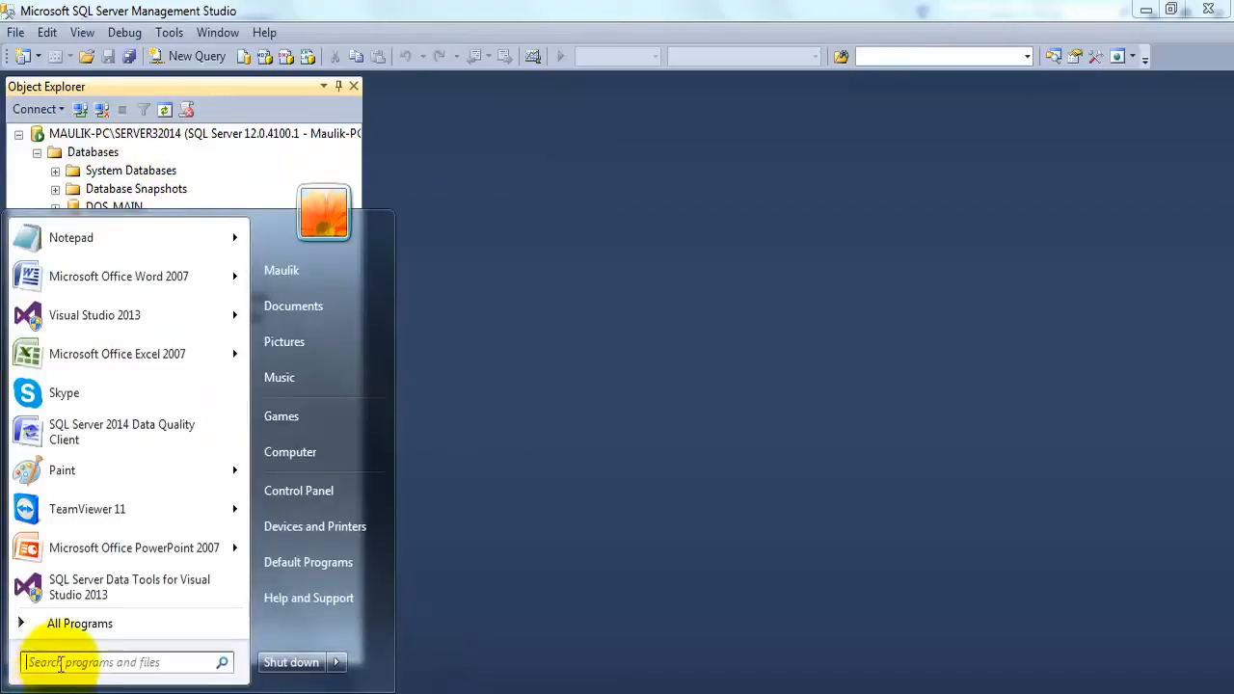
click(80, 624)
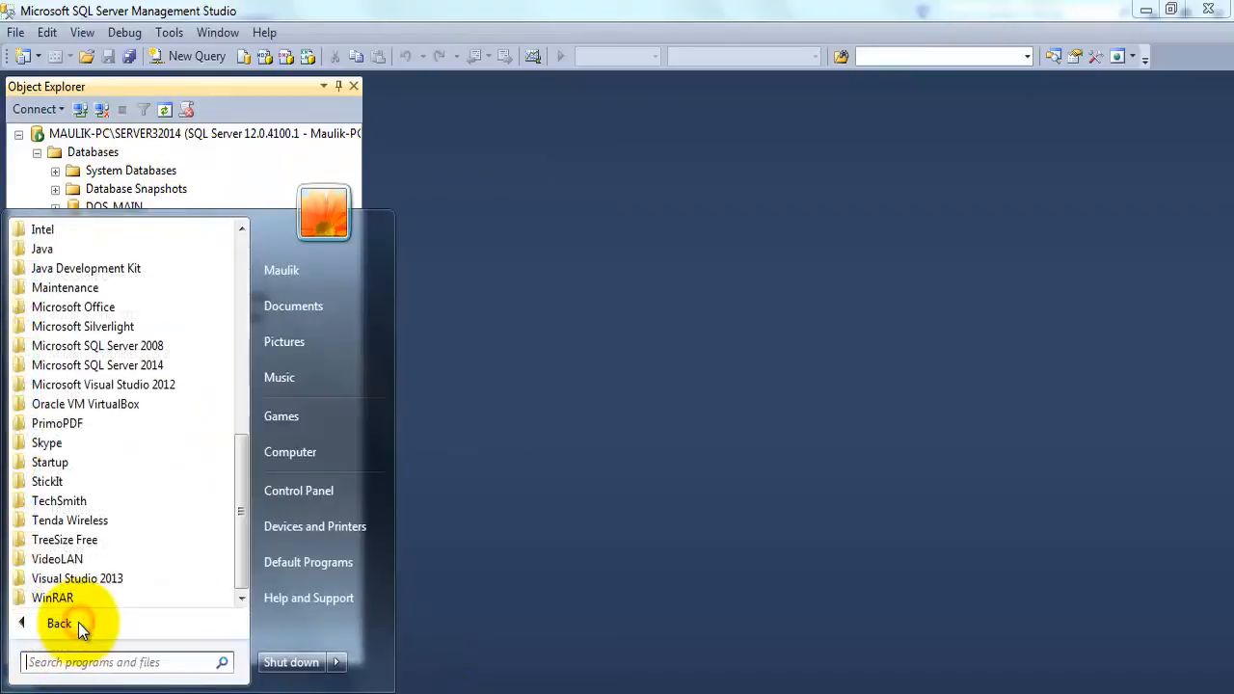
click(104, 367)
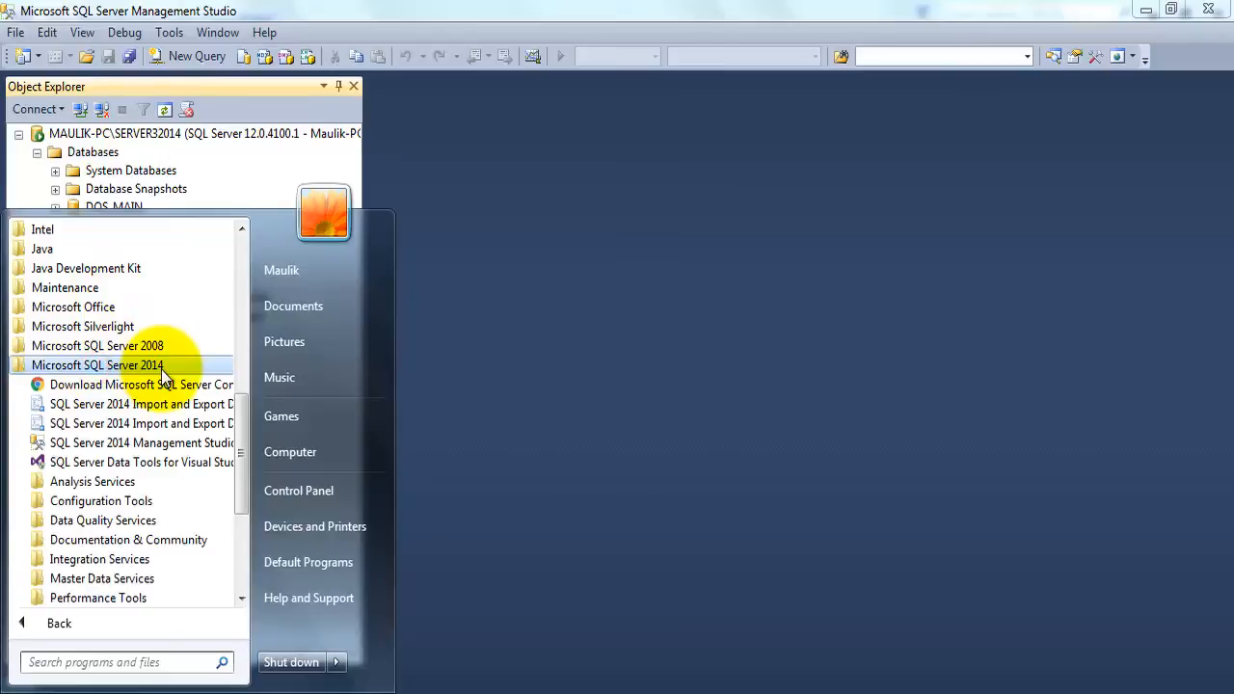
click(91, 521)
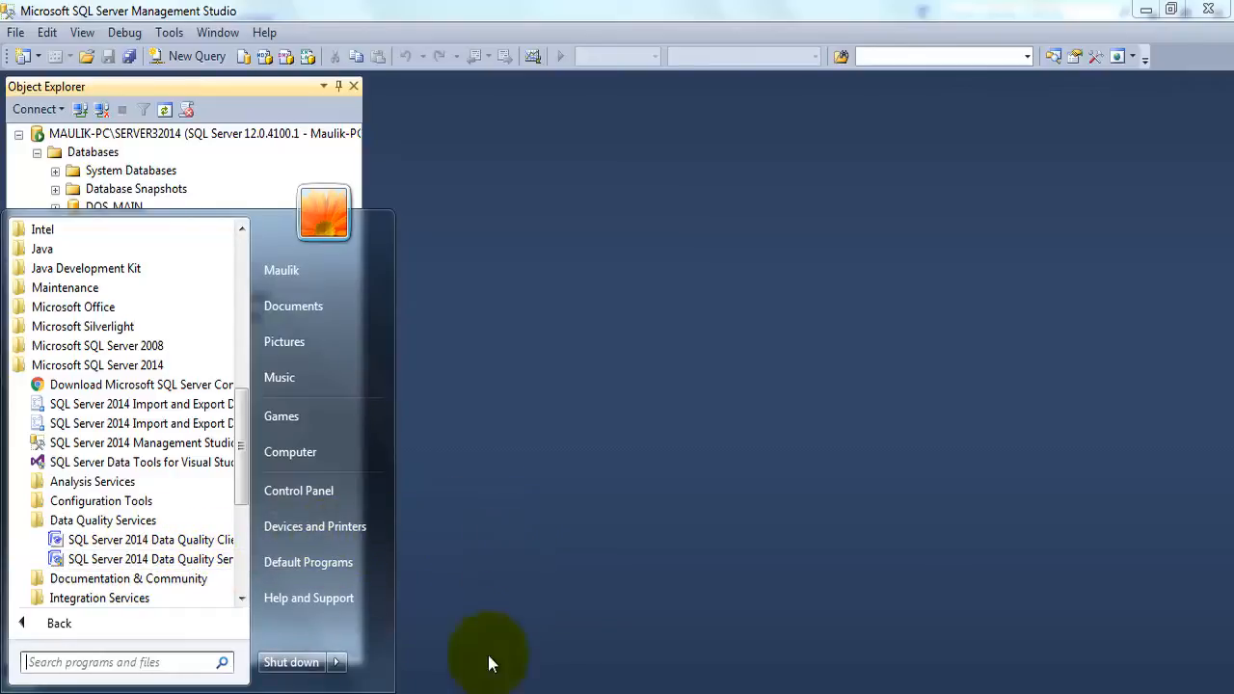
click(367, 687)
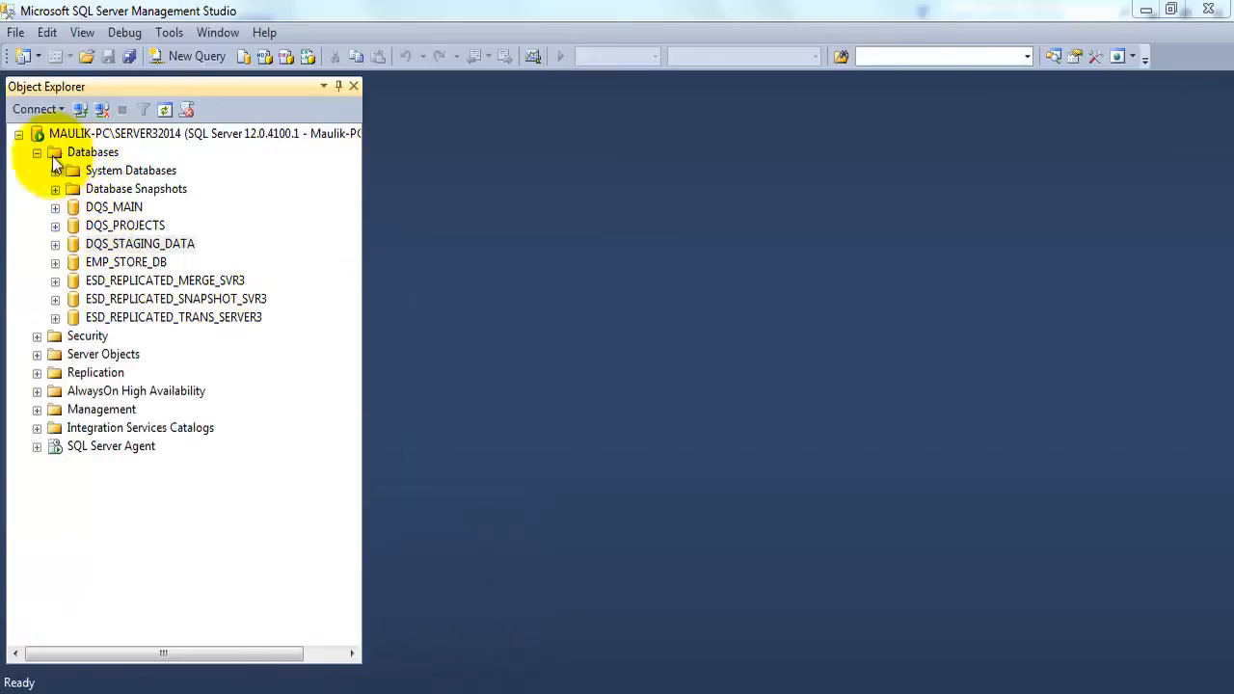
Examine the DQS_MAIN, DQS_PROJECTS and DQS_STAGING_DATA databases on the server
click(97, 209)
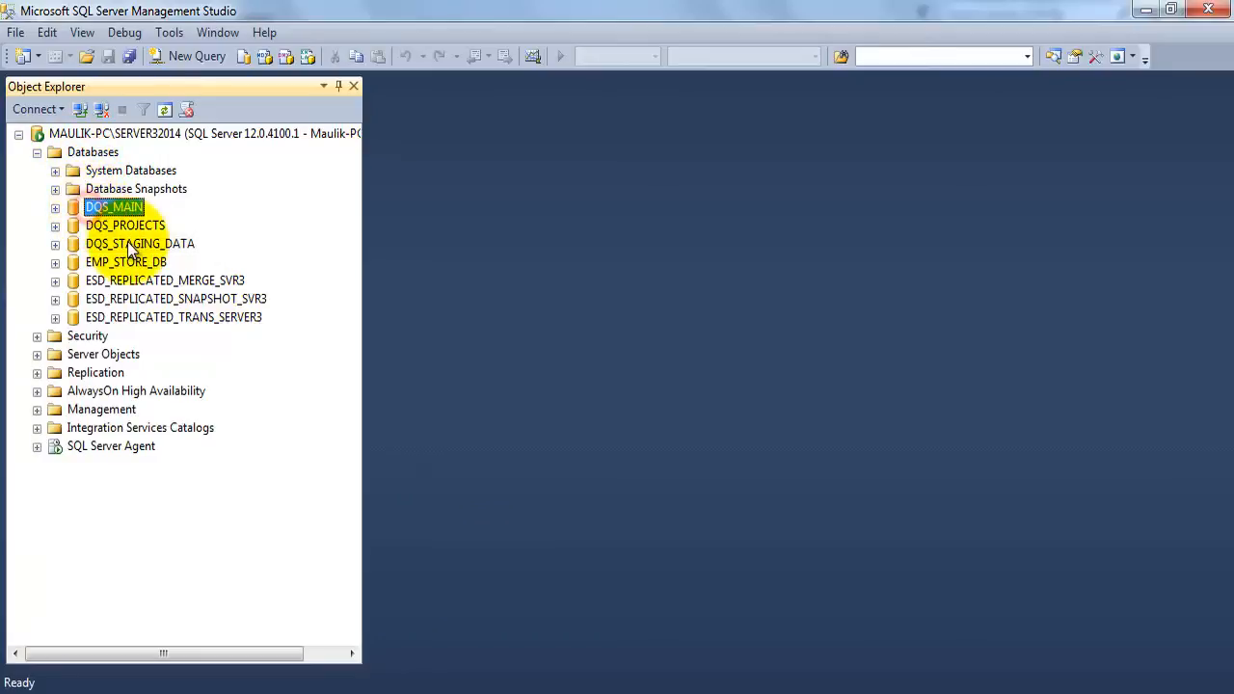
click(123, 226)
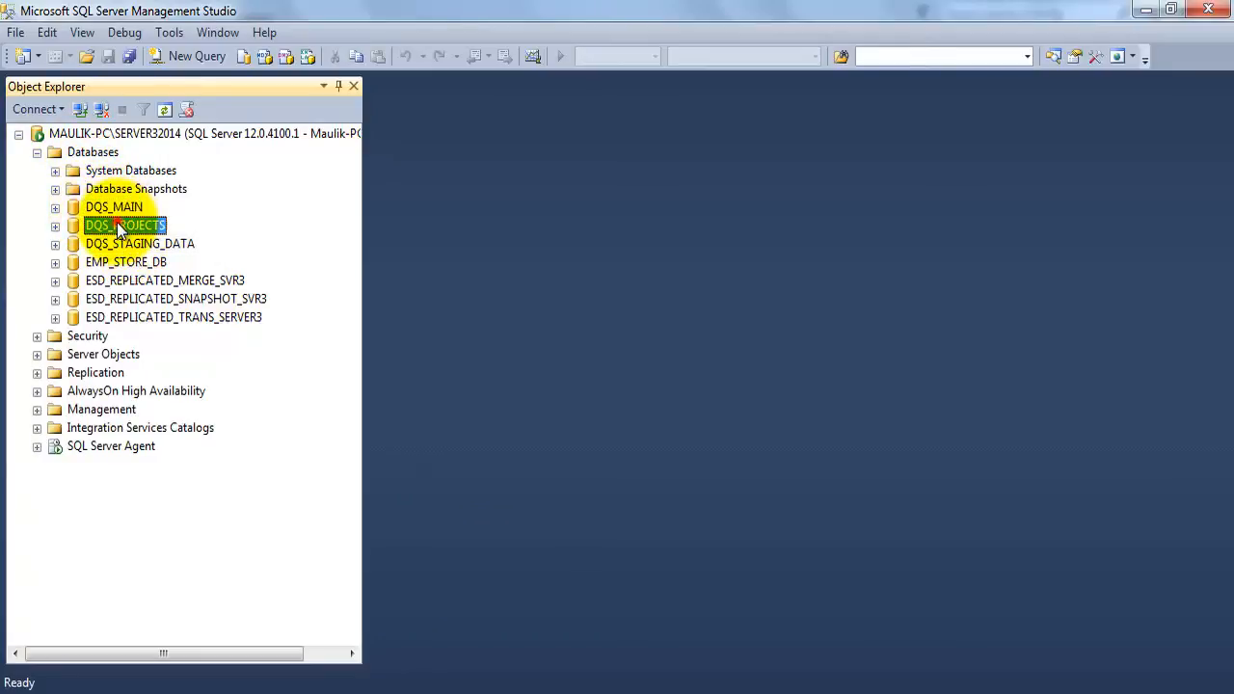
click(135, 244)
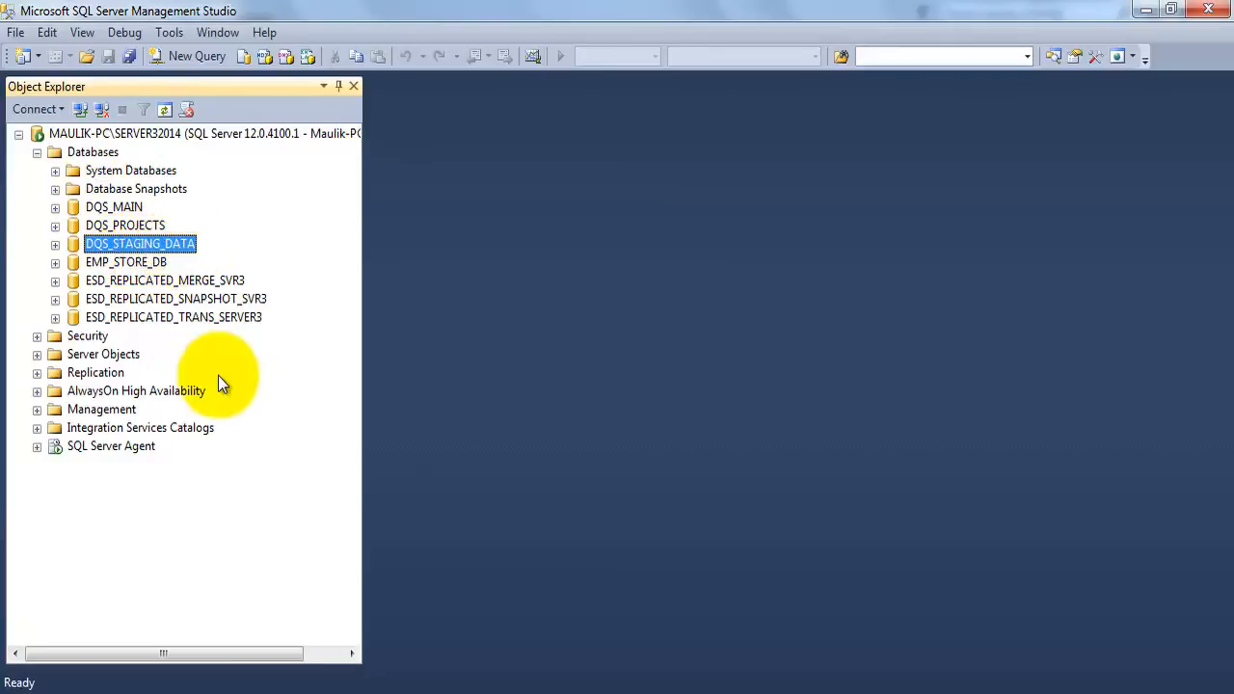
click(115, 207)
click(118, 226)
click(122, 244)
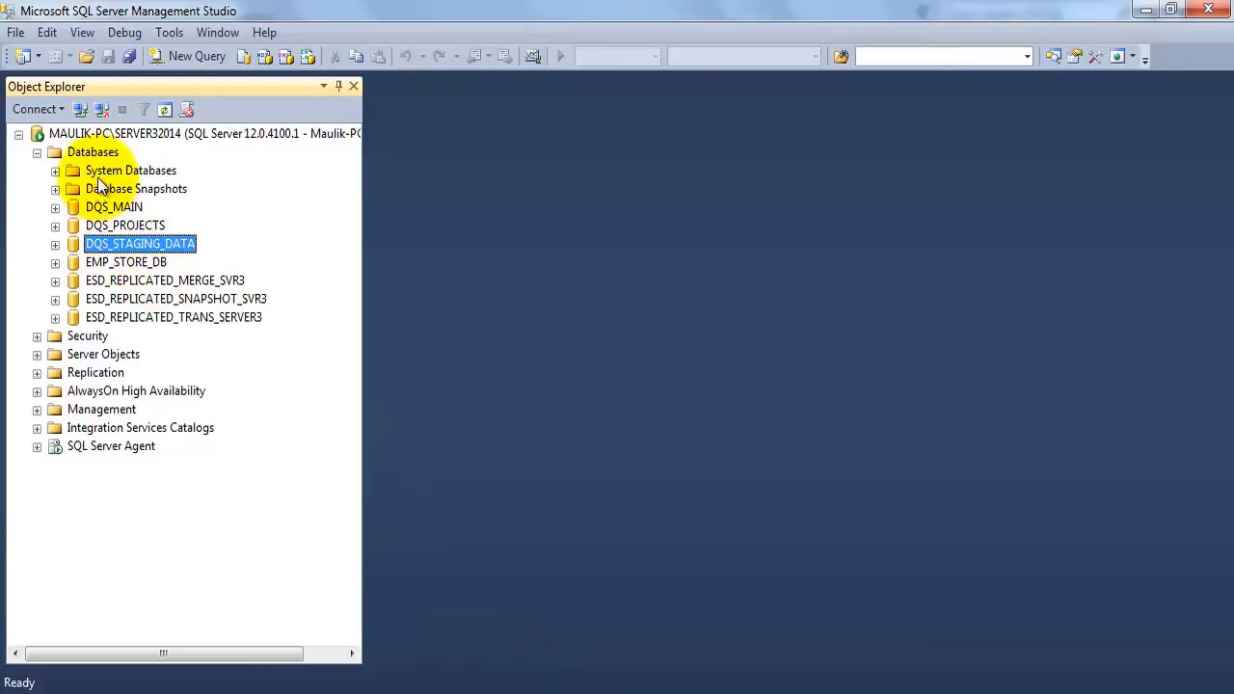
Look up the Data Quality Services programs under Microsoft SQL Server 2014 and switch to the Data Quality Client
click(15, 687)
click(109, 623)
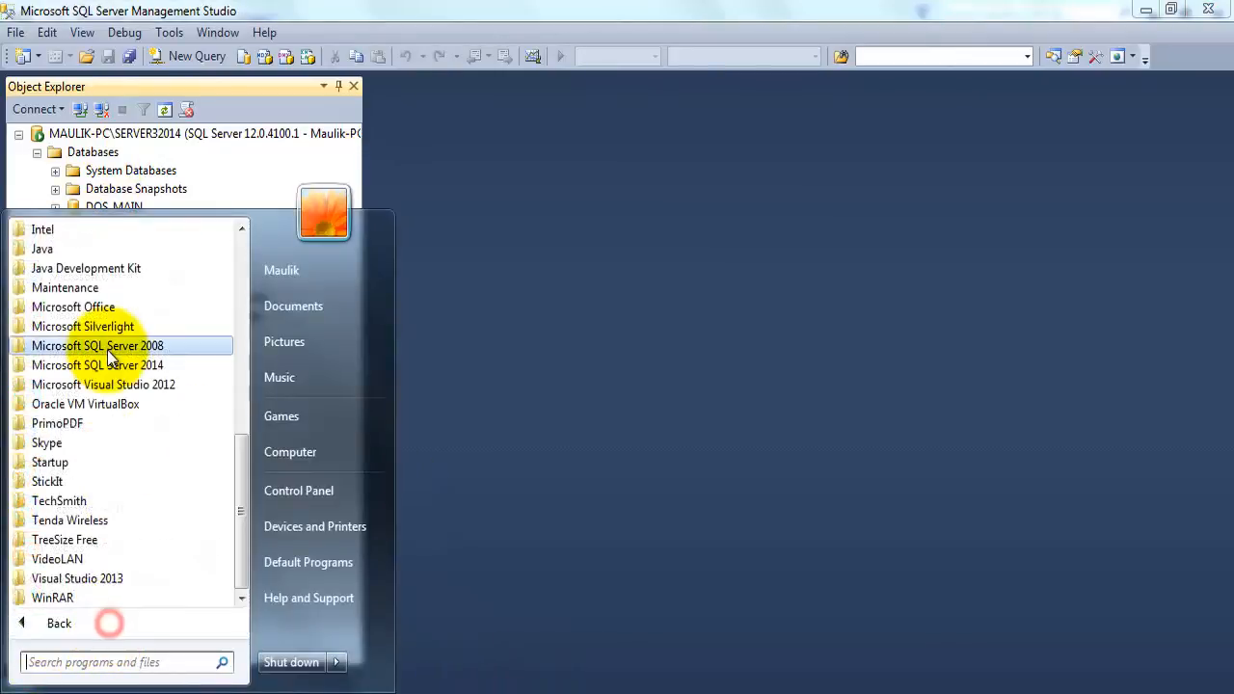
click(108, 365)
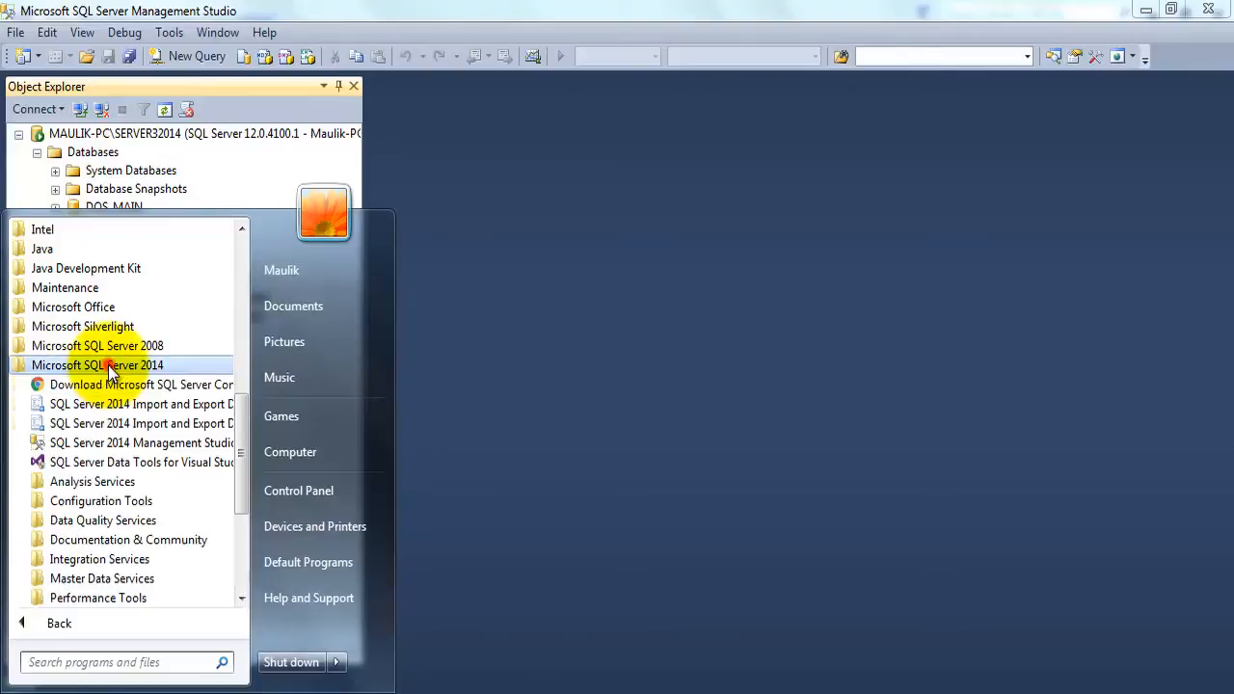
click(95, 522)
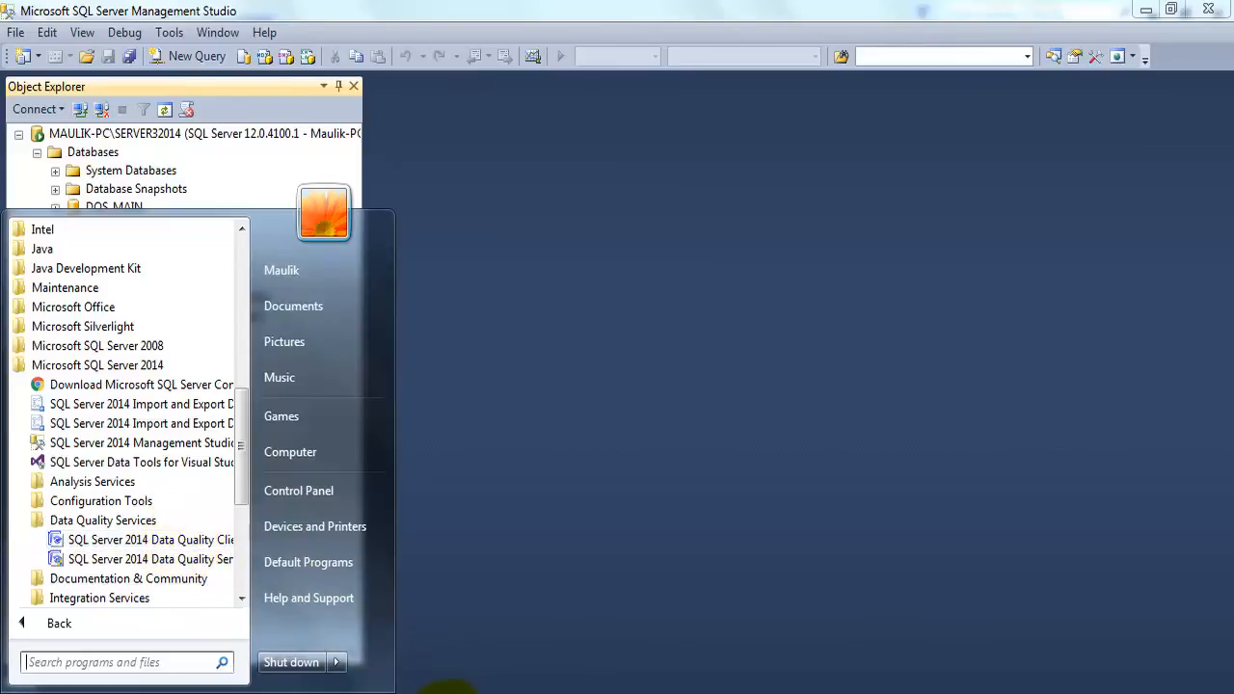
click(442, 686)
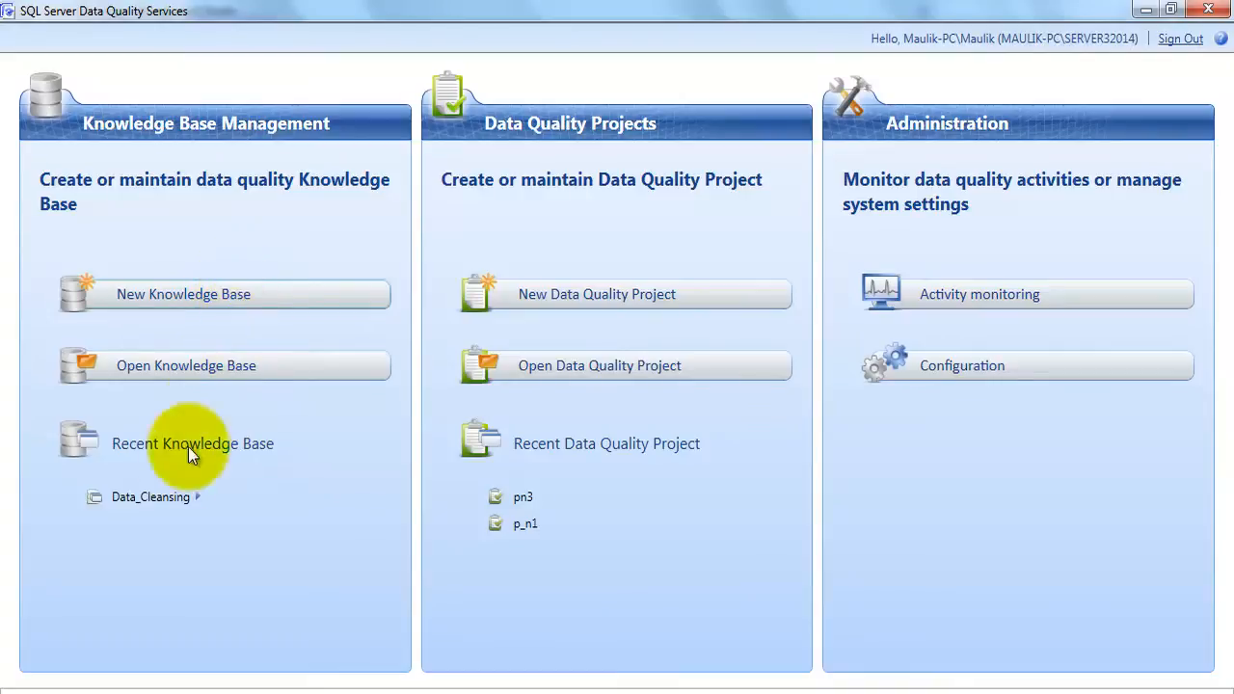
click(193, 499)
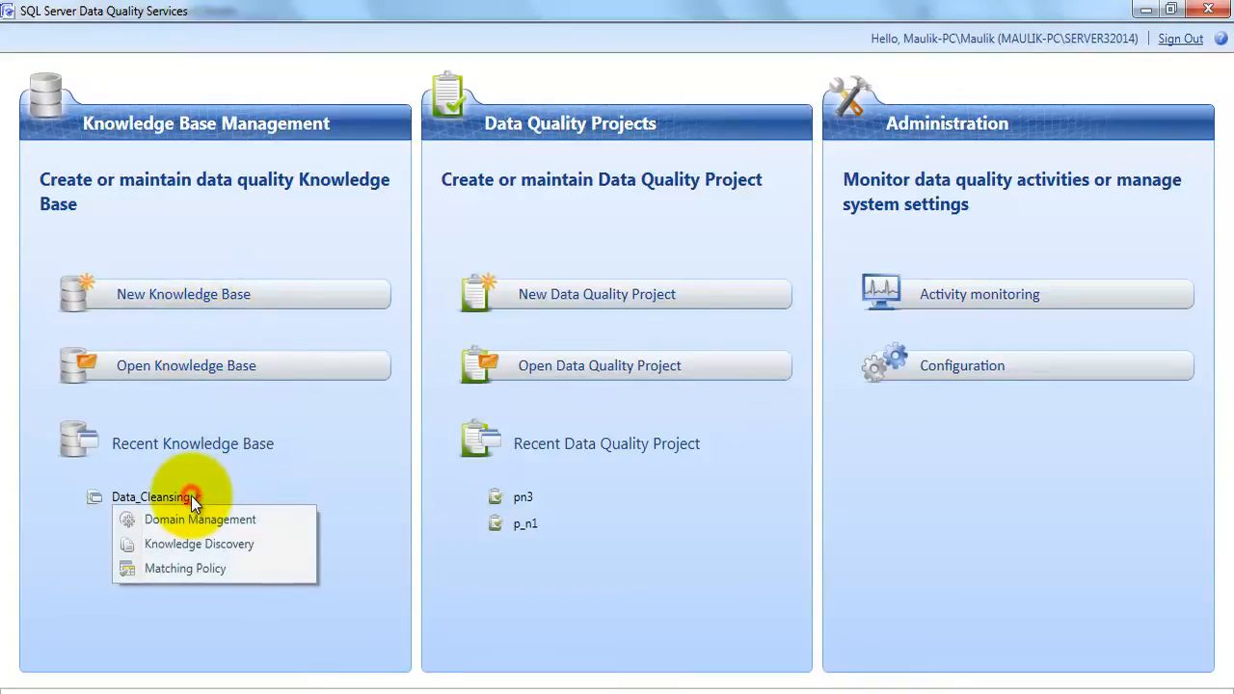
click(214, 293)
click(246, 185)
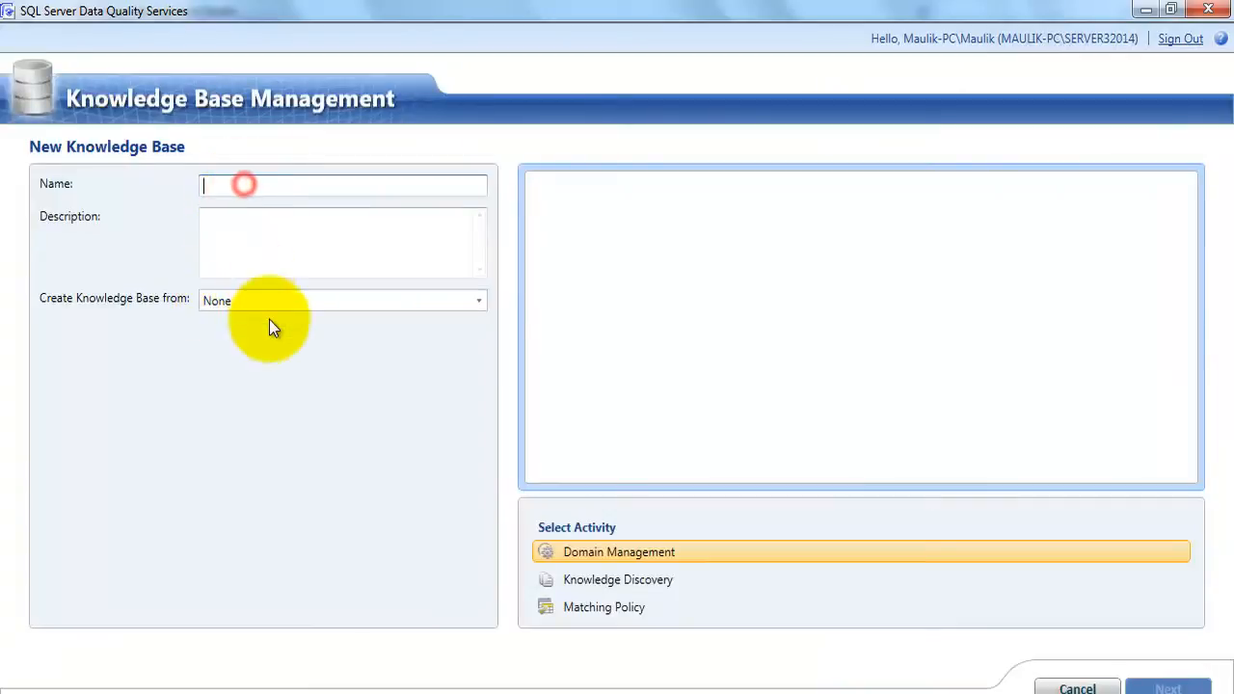
click(252, 230)
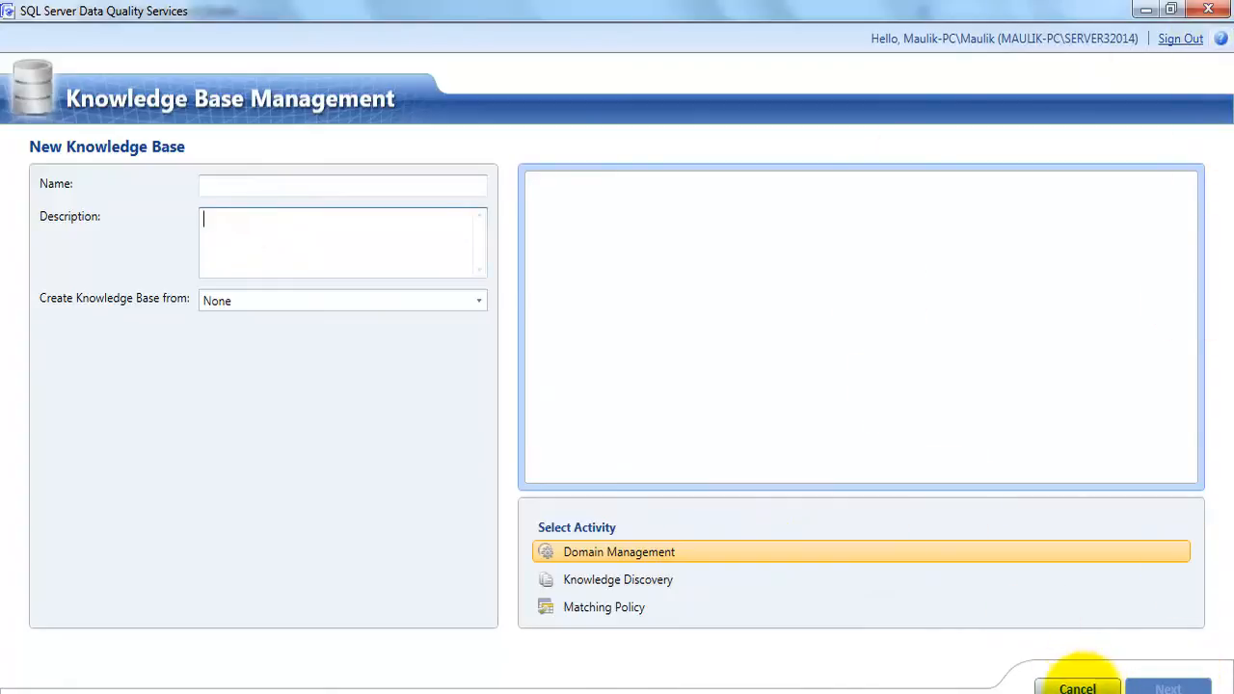
click(1078, 687)
Open the recent Data_Cleansing knowledge base for Domain Management and select its Product_Name domain
click(197, 495)
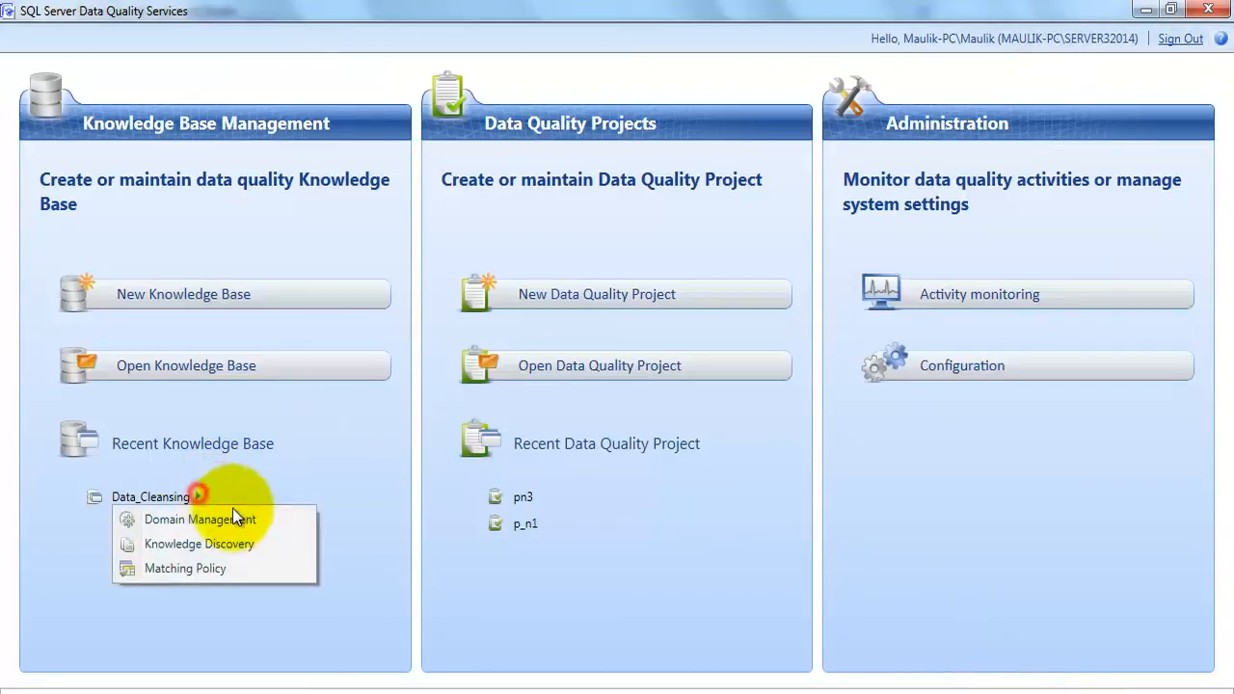
click(254, 520)
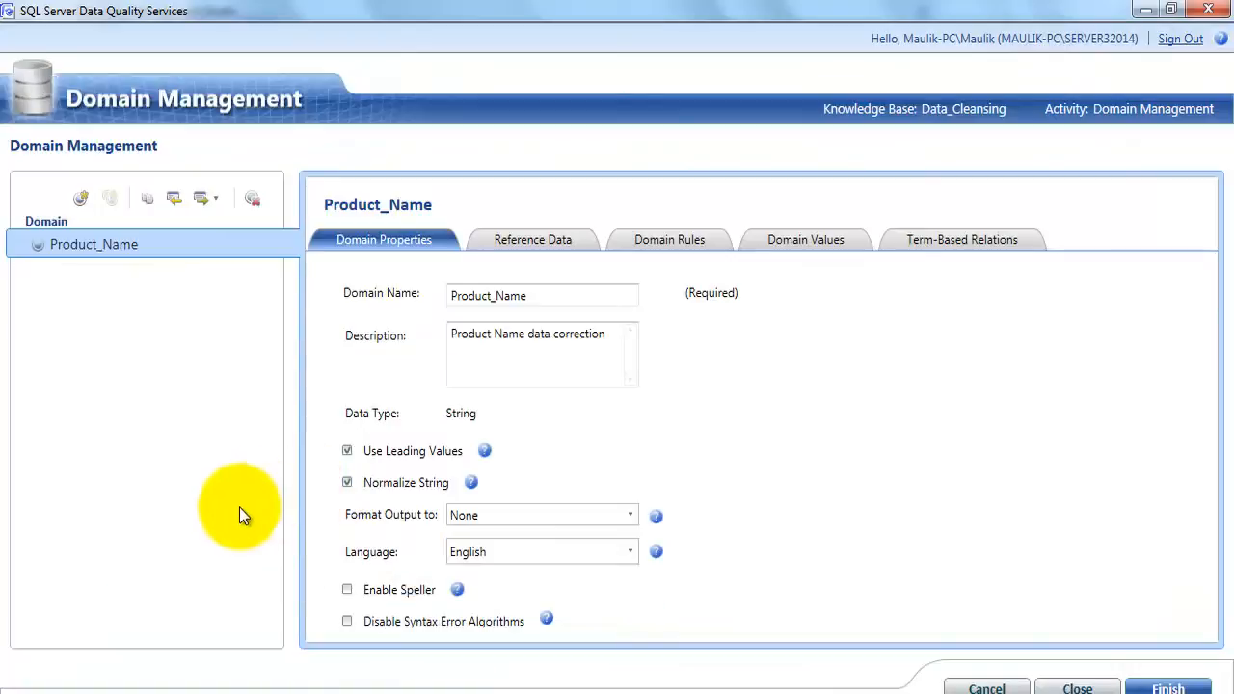
click(92, 244)
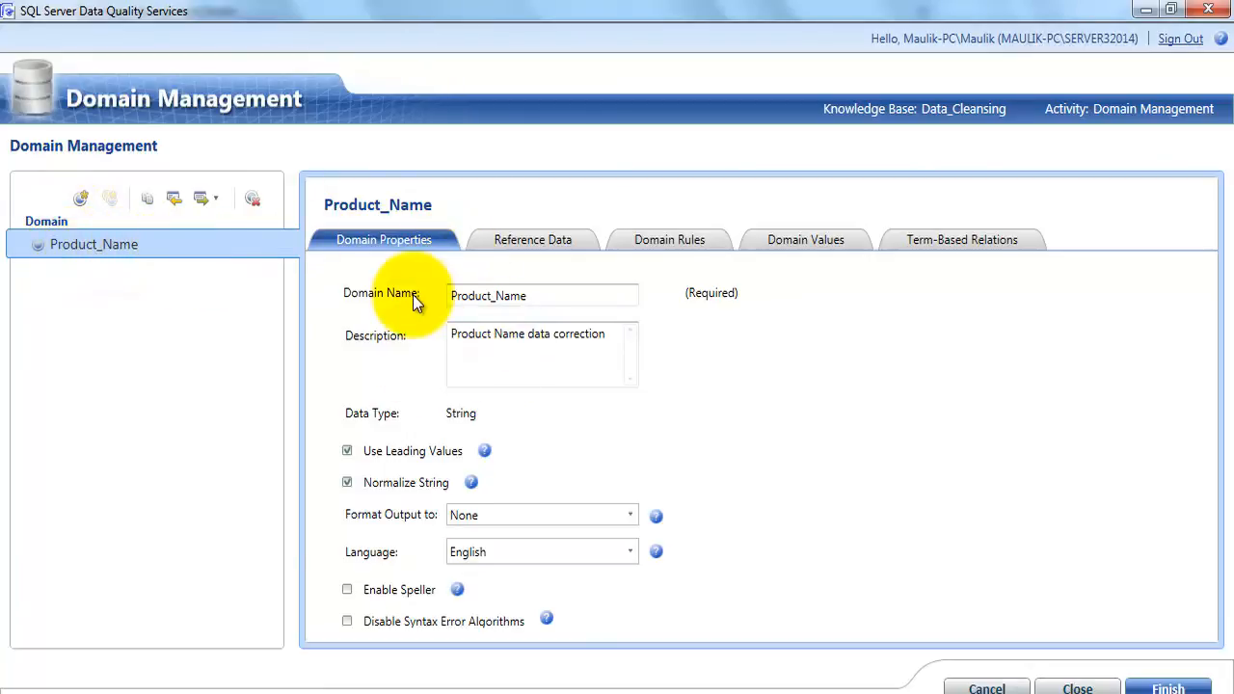
Review the Product_Name domain's reference data and the regular expression in its Valid_Product_Names rule
click(516, 239)
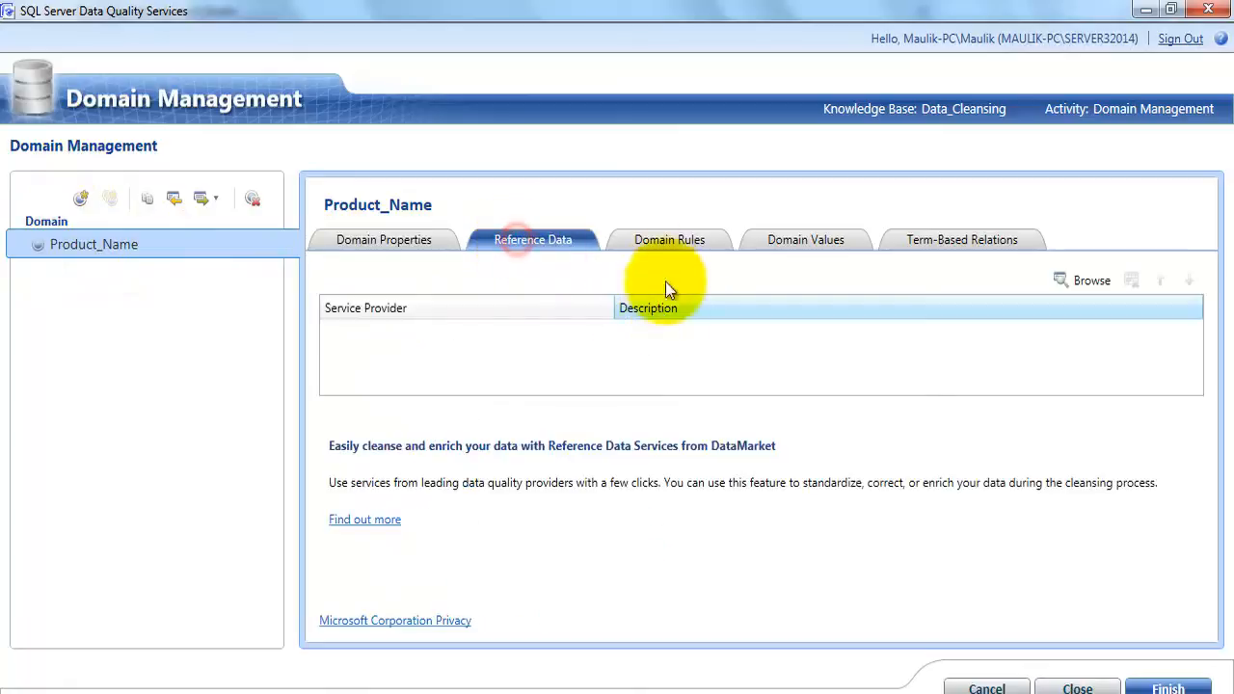
click(667, 240)
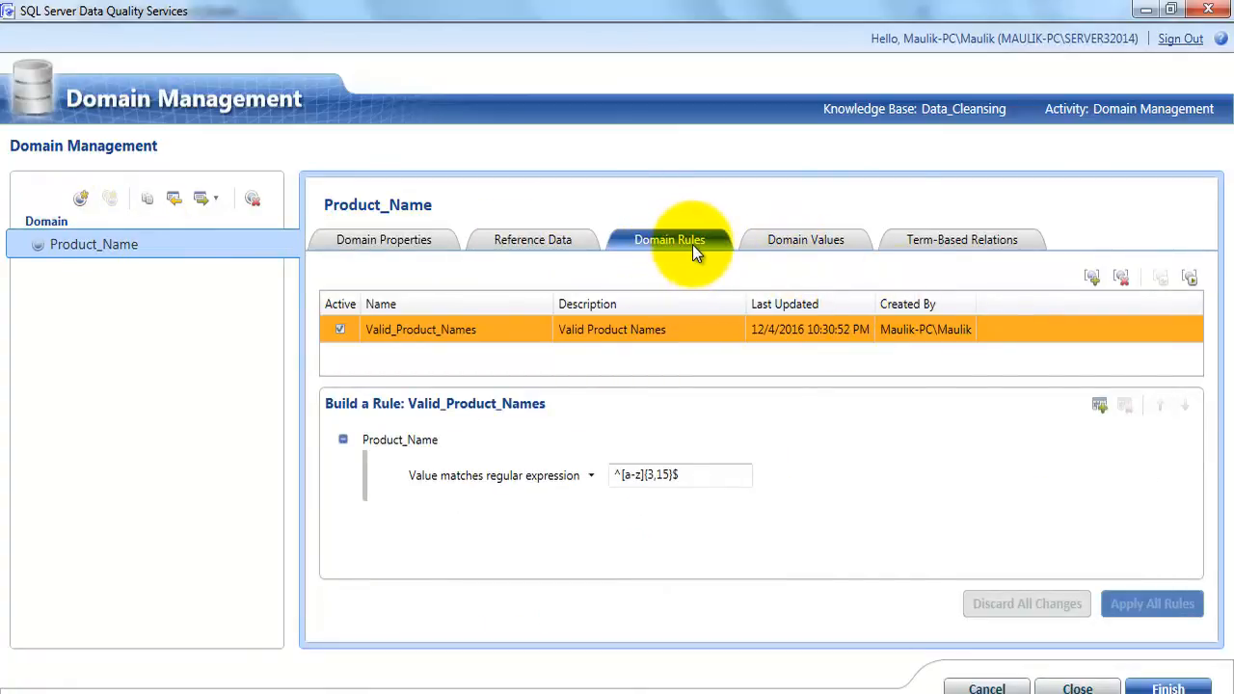
click(687, 475)
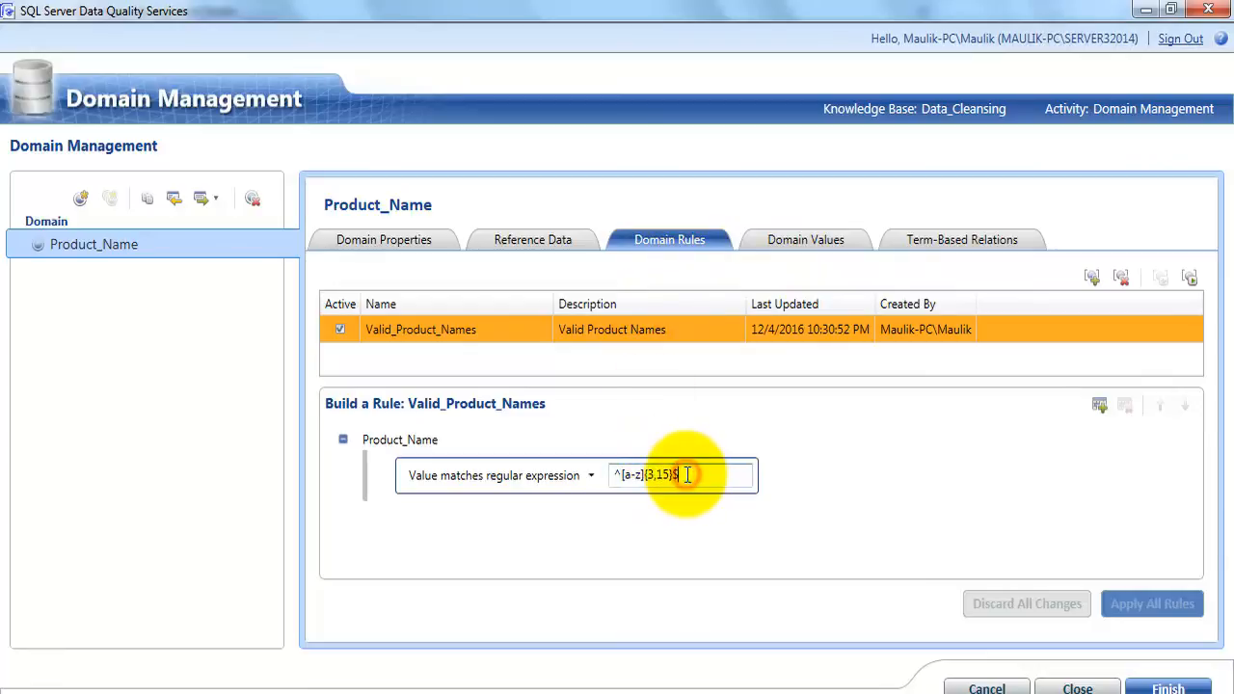
drag(687, 474, 607, 474)
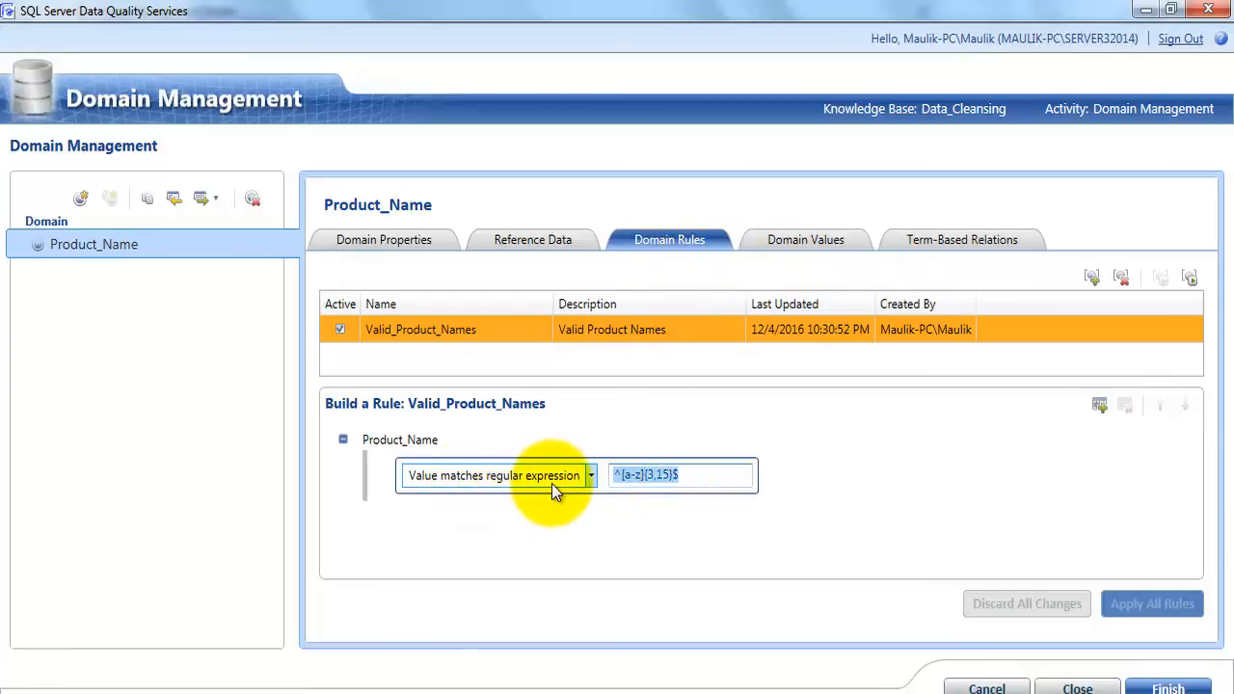
click(695, 477)
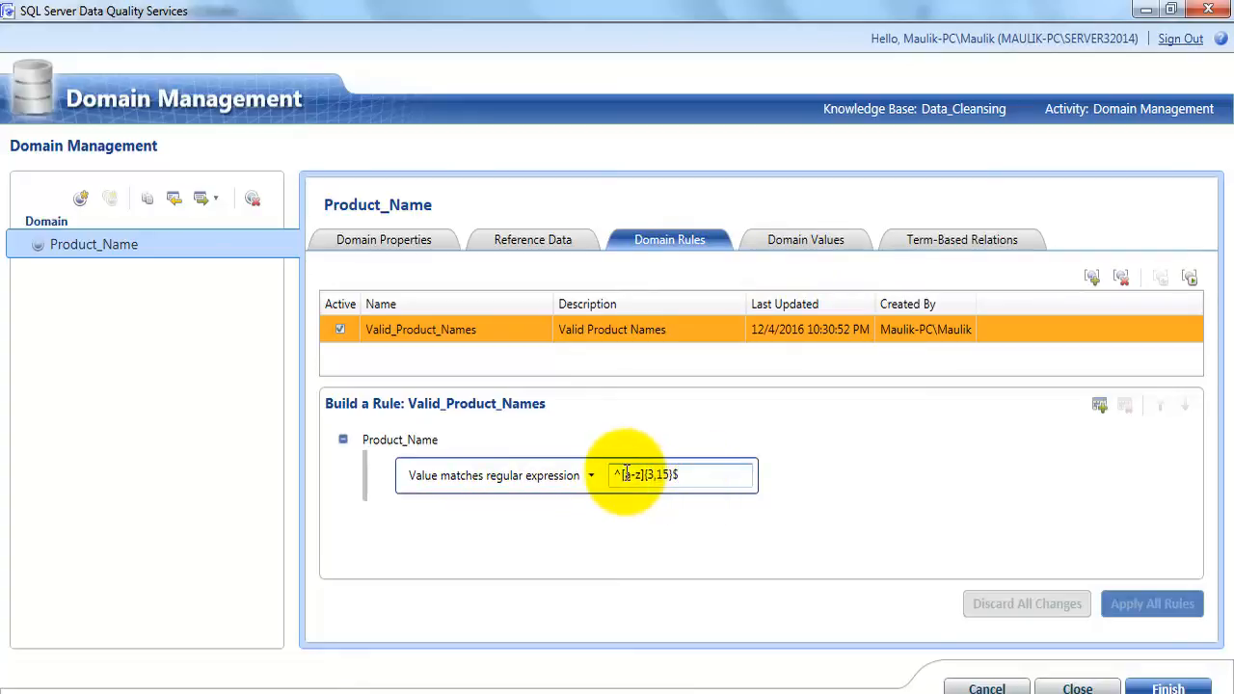
drag(619, 474, 675, 475)
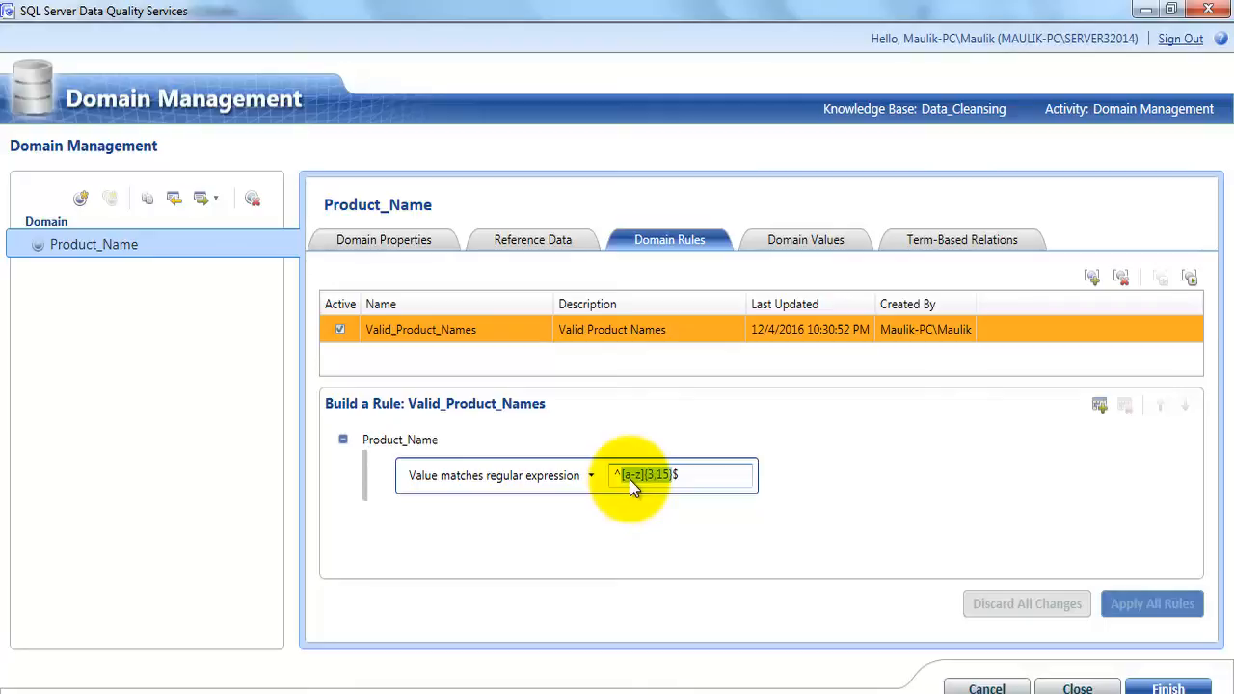
click(662, 475)
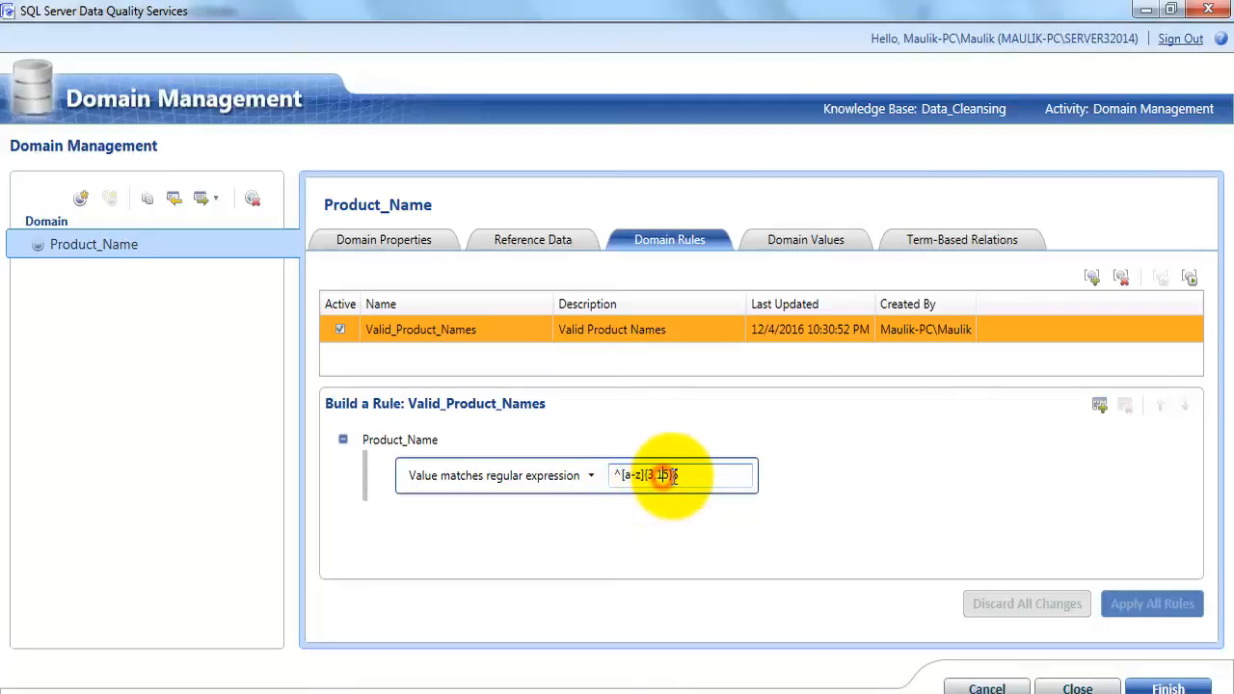
drag(675, 474, 649, 474)
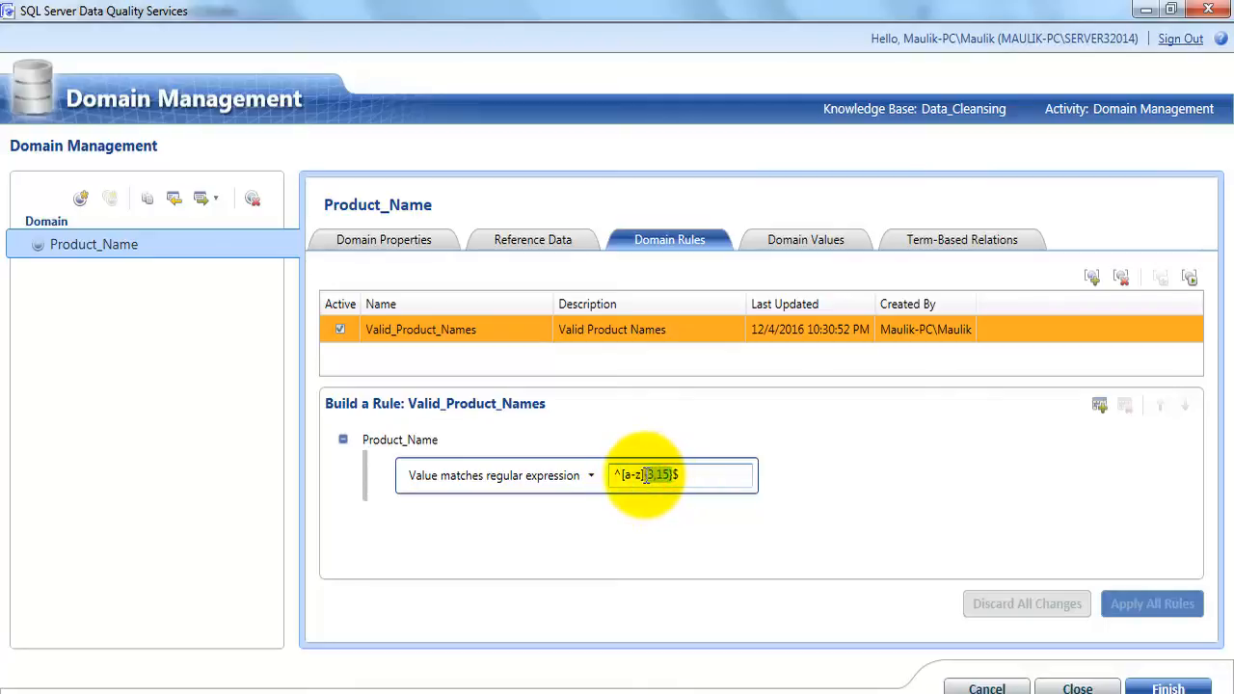
click(705, 471)
click(744, 525)
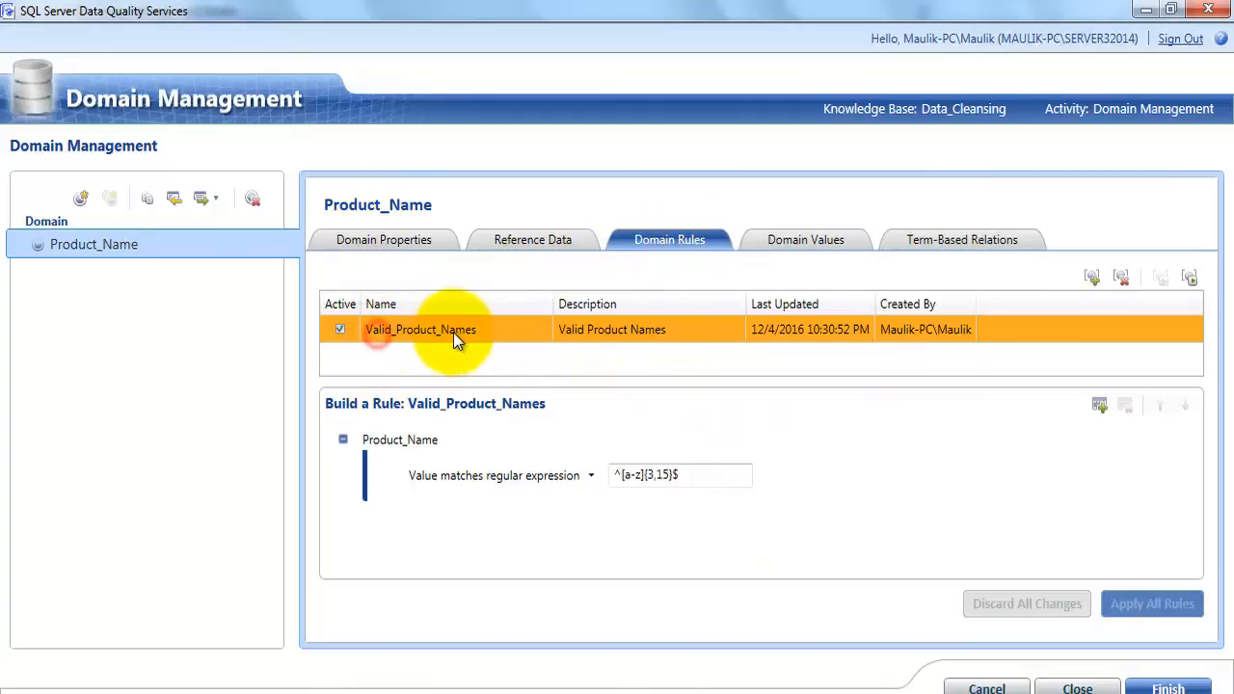
Review the Product_Name domain's values and its term-based relations for Adidas, Clothe, Raymonds and Reebok
click(788, 239)
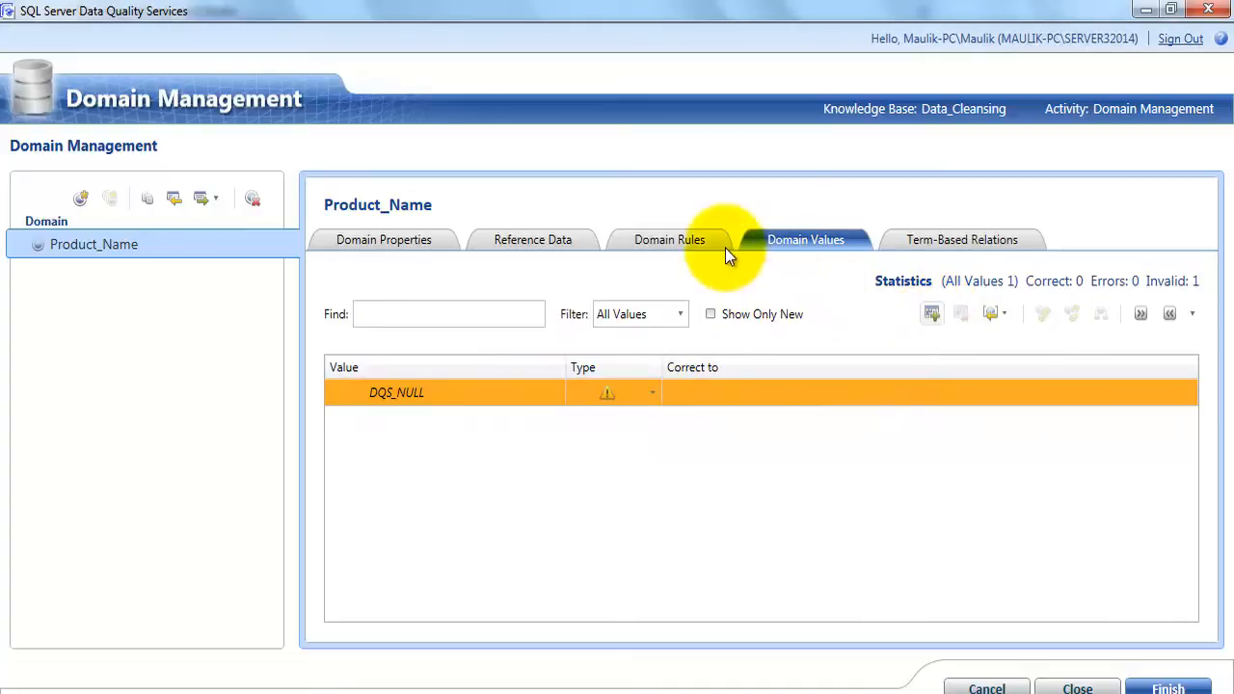
click(947, 241)
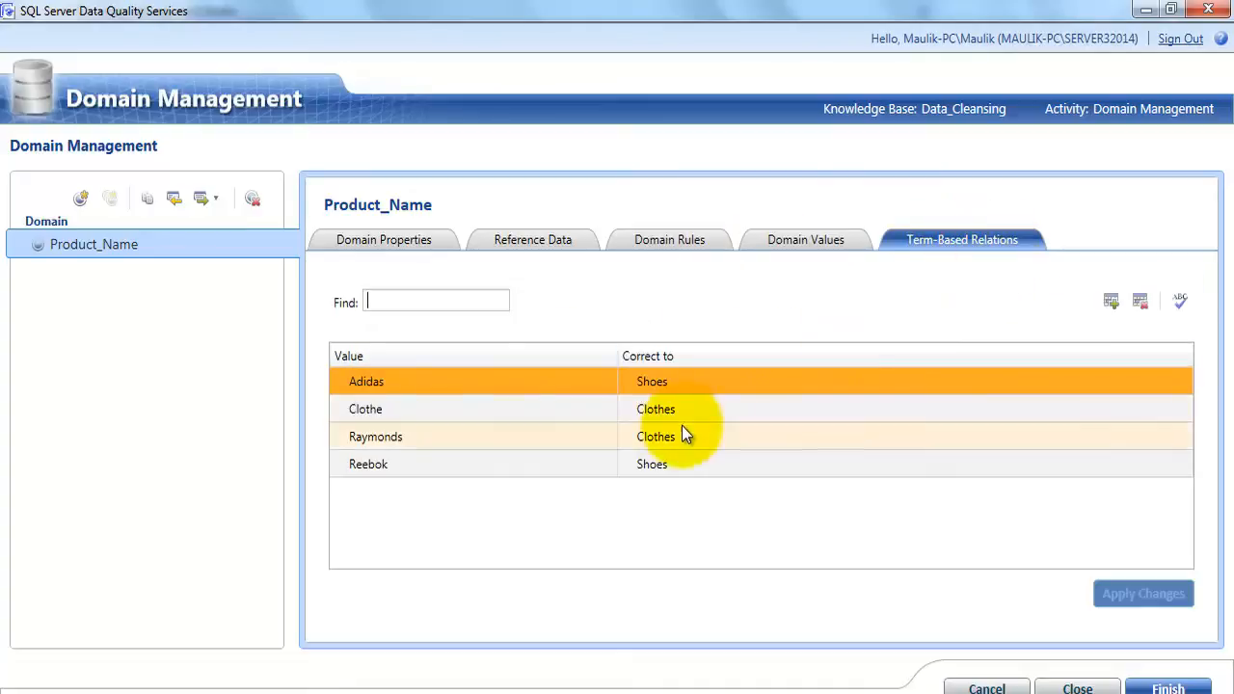
click(390, 383)
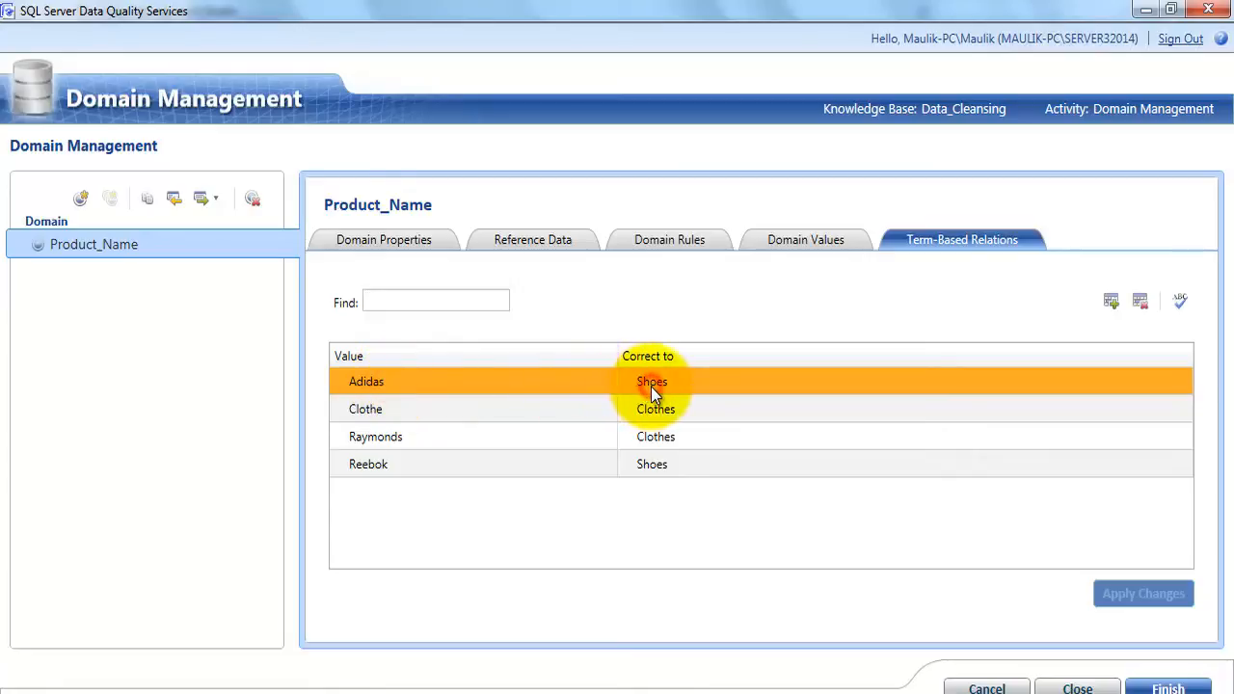
click(488, 409)
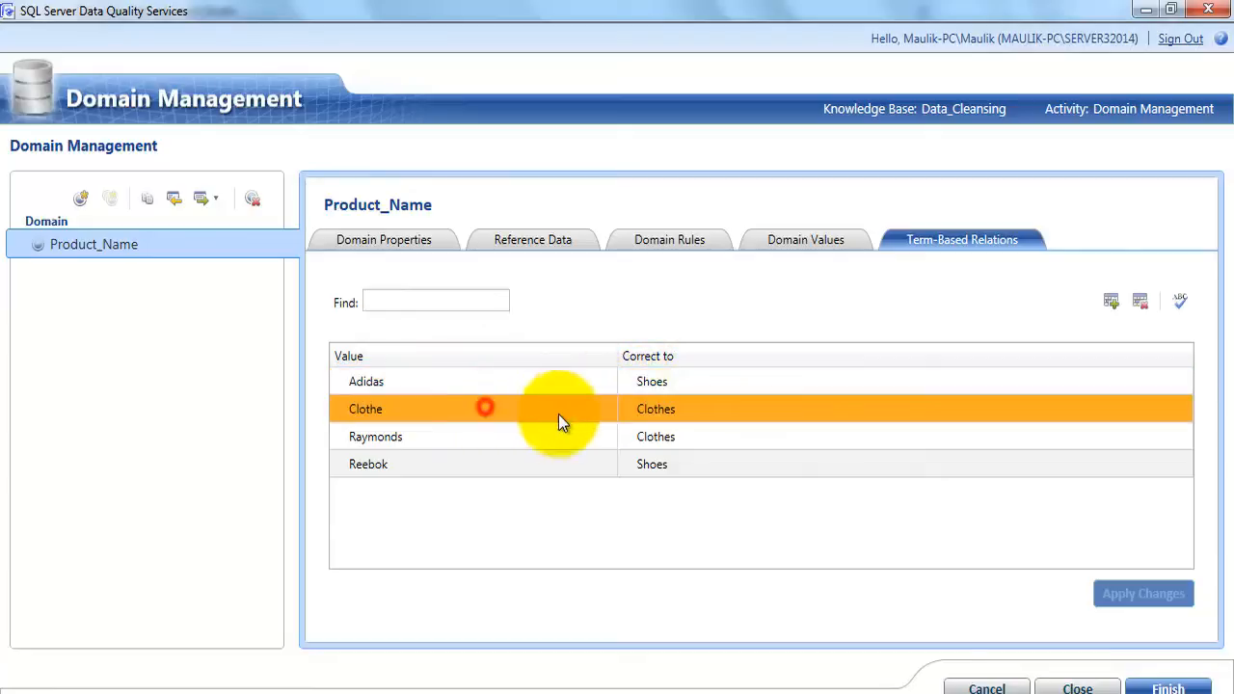
click(506, 439)
click(504, 464)
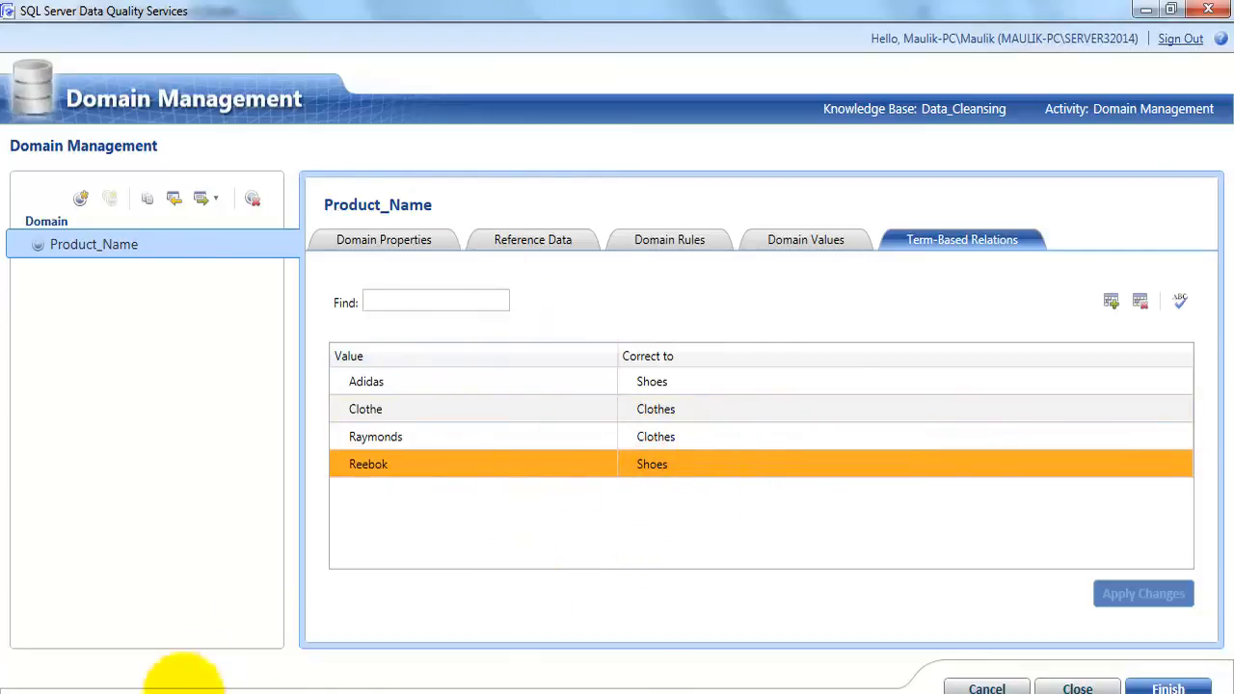
Switch to the DQS Files folder in Windows Explorer and open Data_Quality_Services_Bad_Data.xlsx in Excel
mouse_move(149, 690)
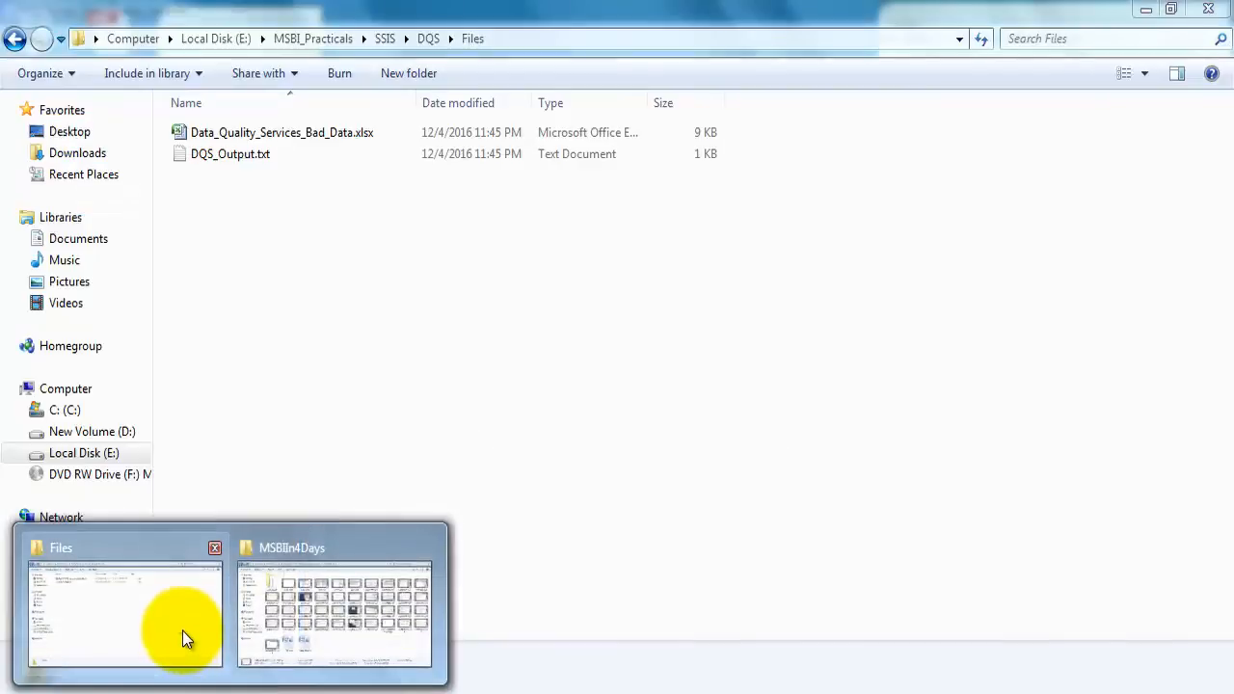
click(182, 631)
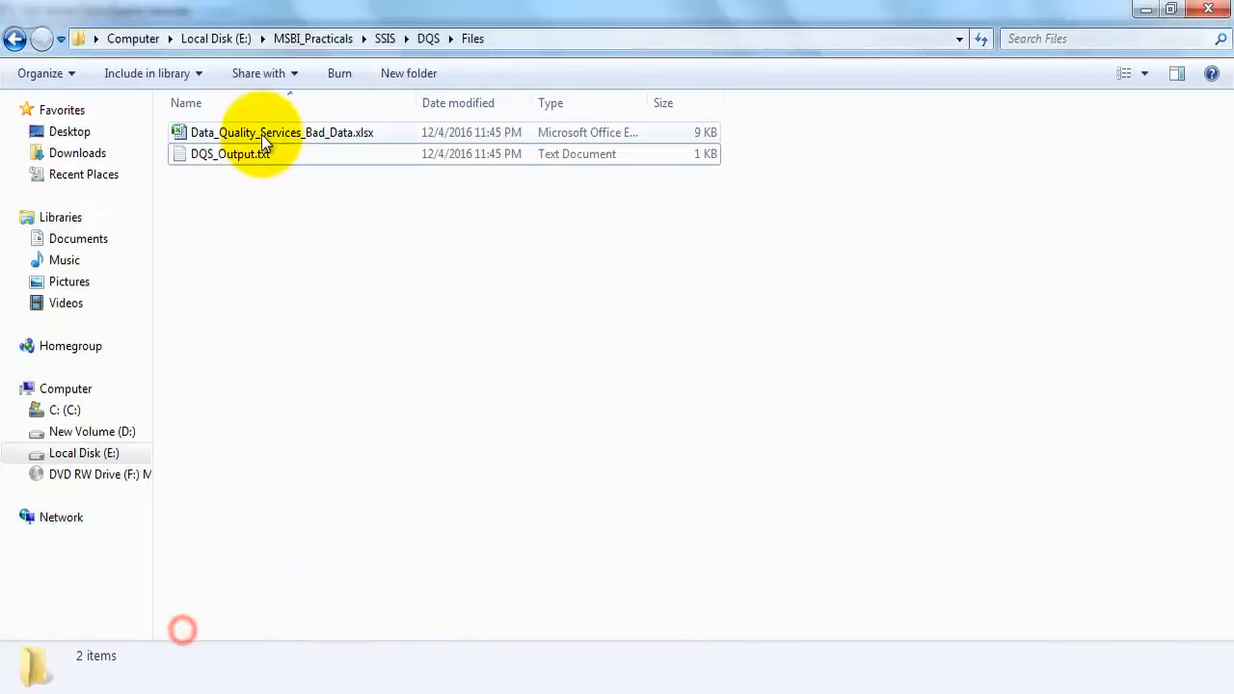
click(262, 134)
double_click(261, 134)
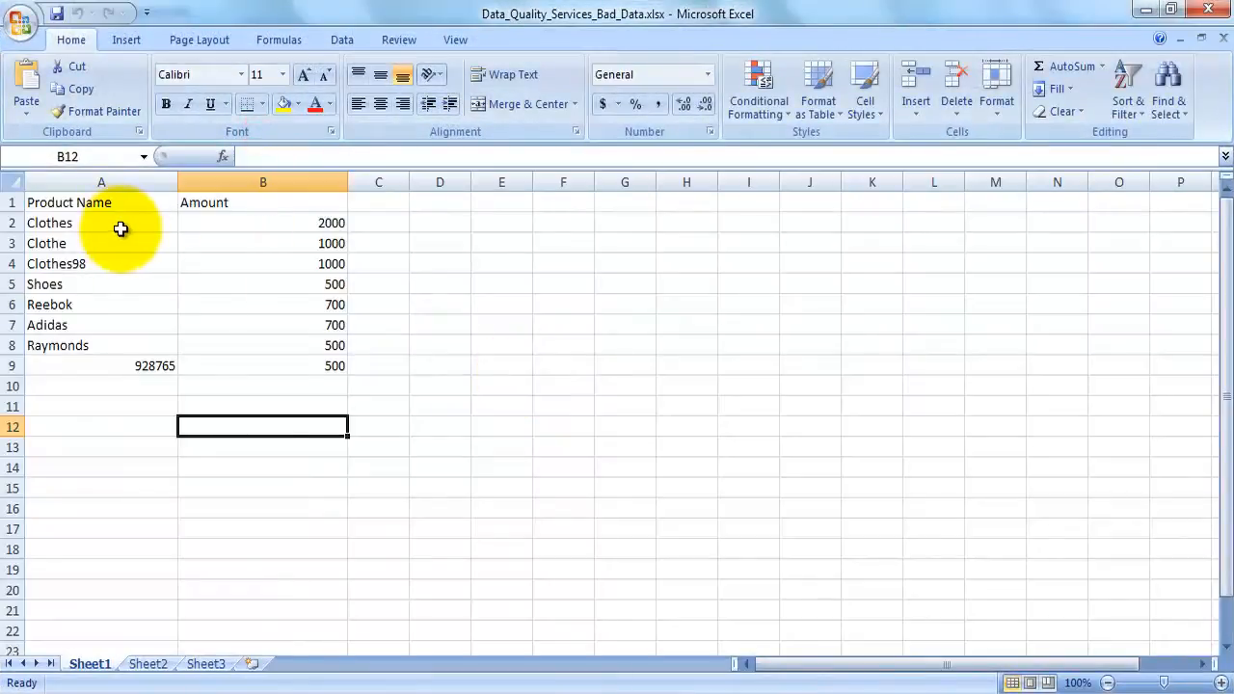
Examine the Product Name and Amount columns in Sheet1 of the bad-data workbook
click(94, 206)
click(239, 203)
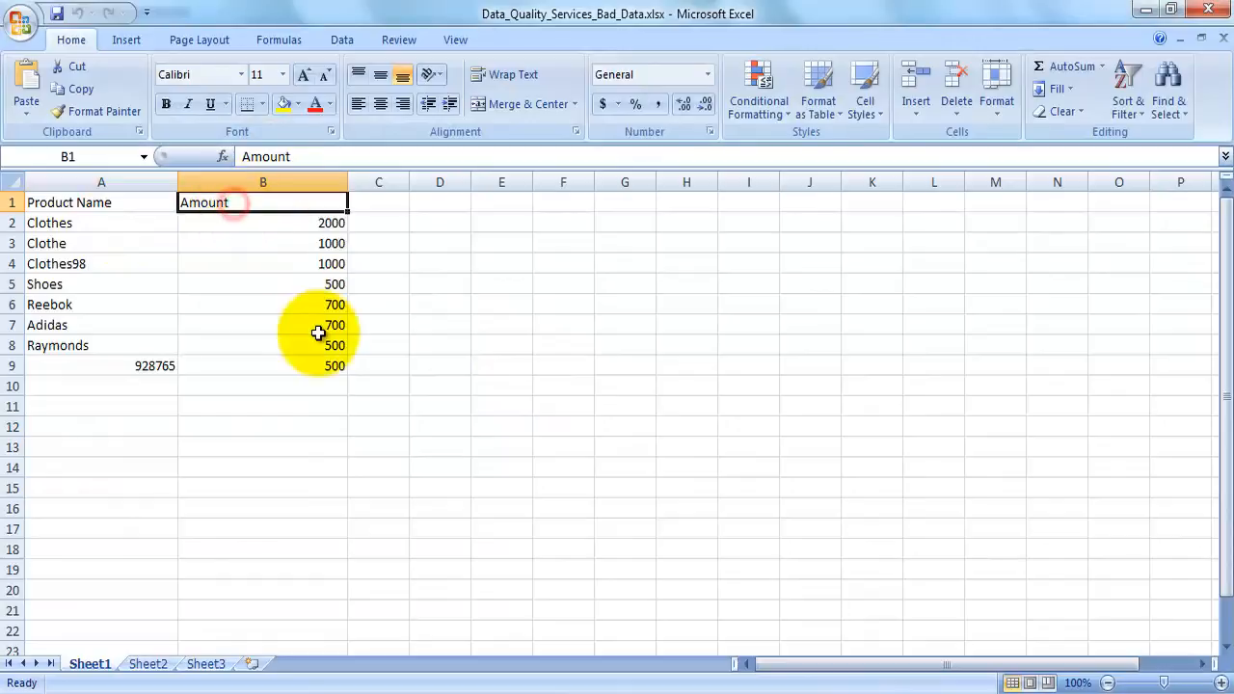
click(60, 203)
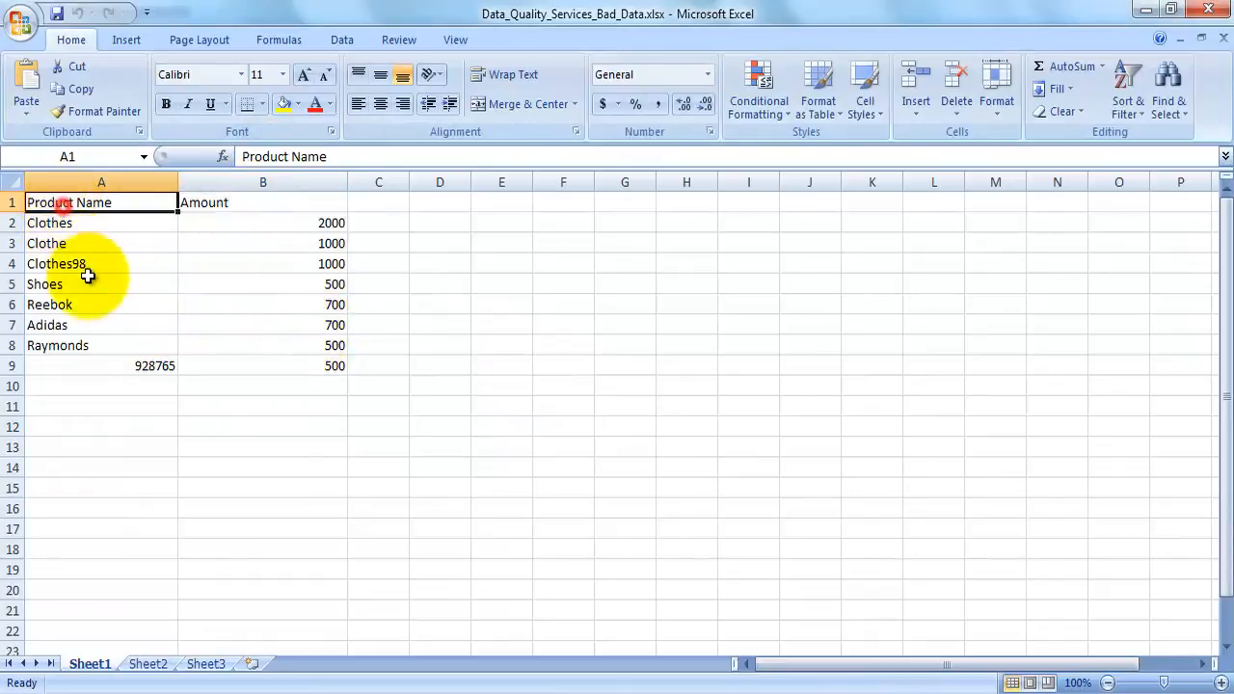
drag(83, 224, 86, 345)
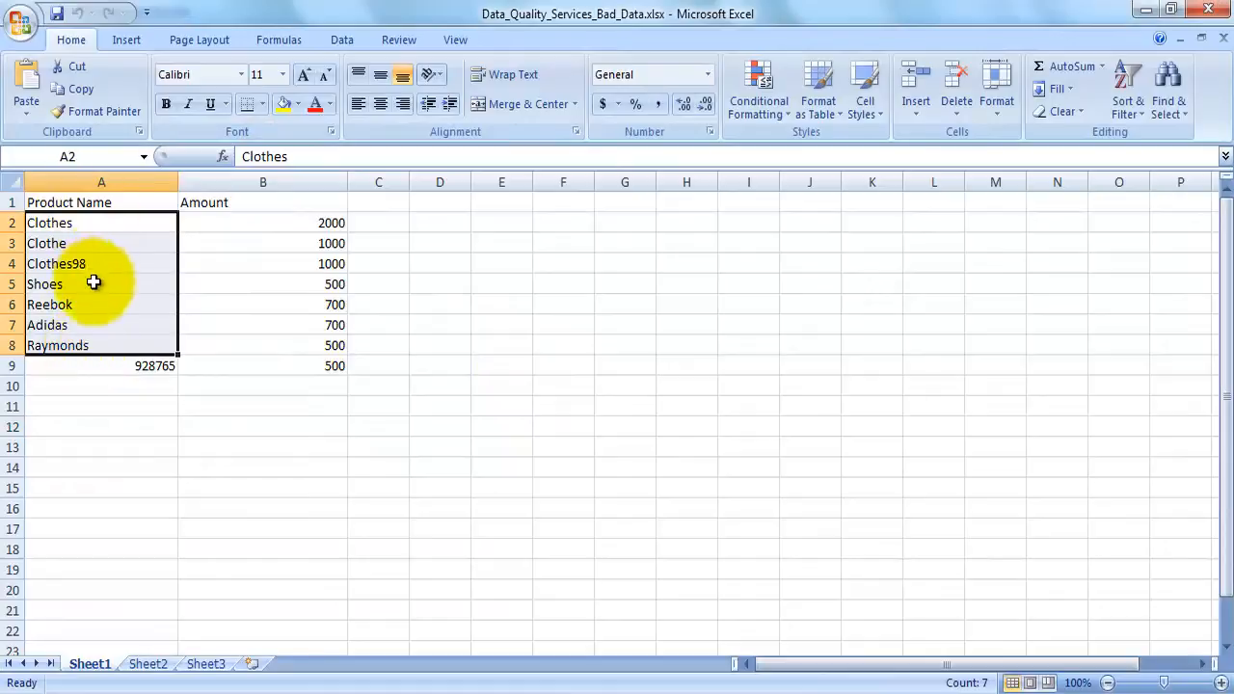
click(85, 225)
click(12, 223)
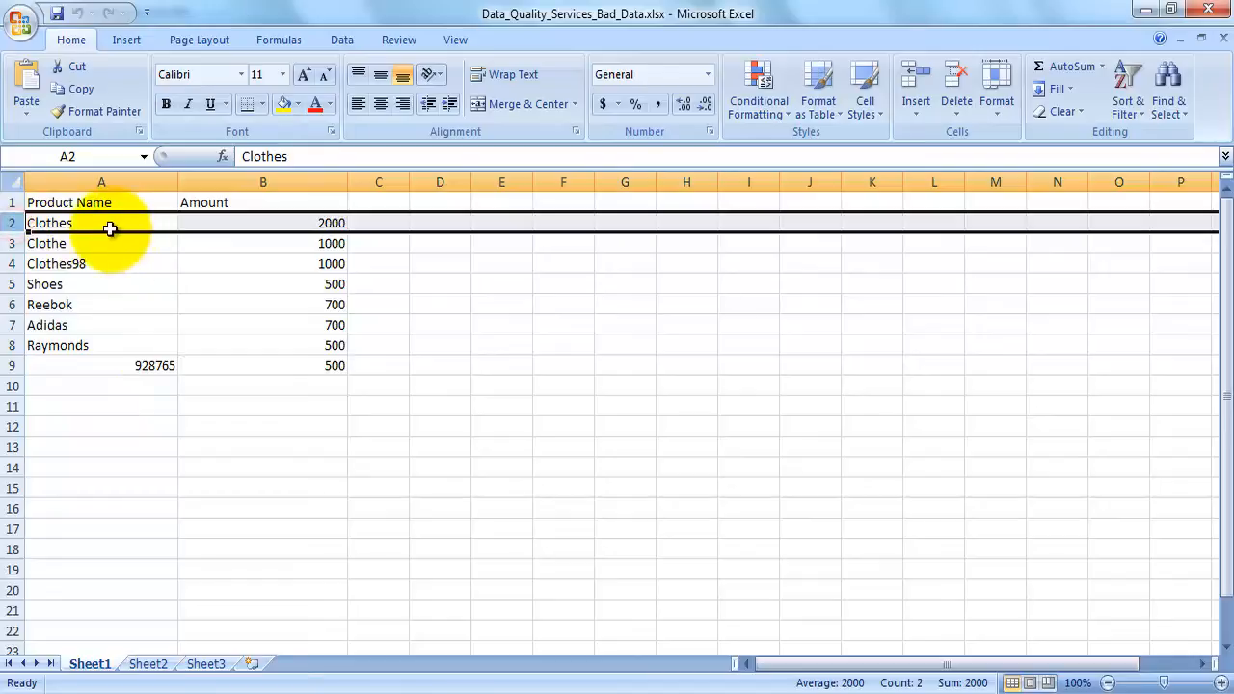
Check the individual product name entries in cells A2 to A9 for misspelled, brand-based and numeric values
click(83, 242)
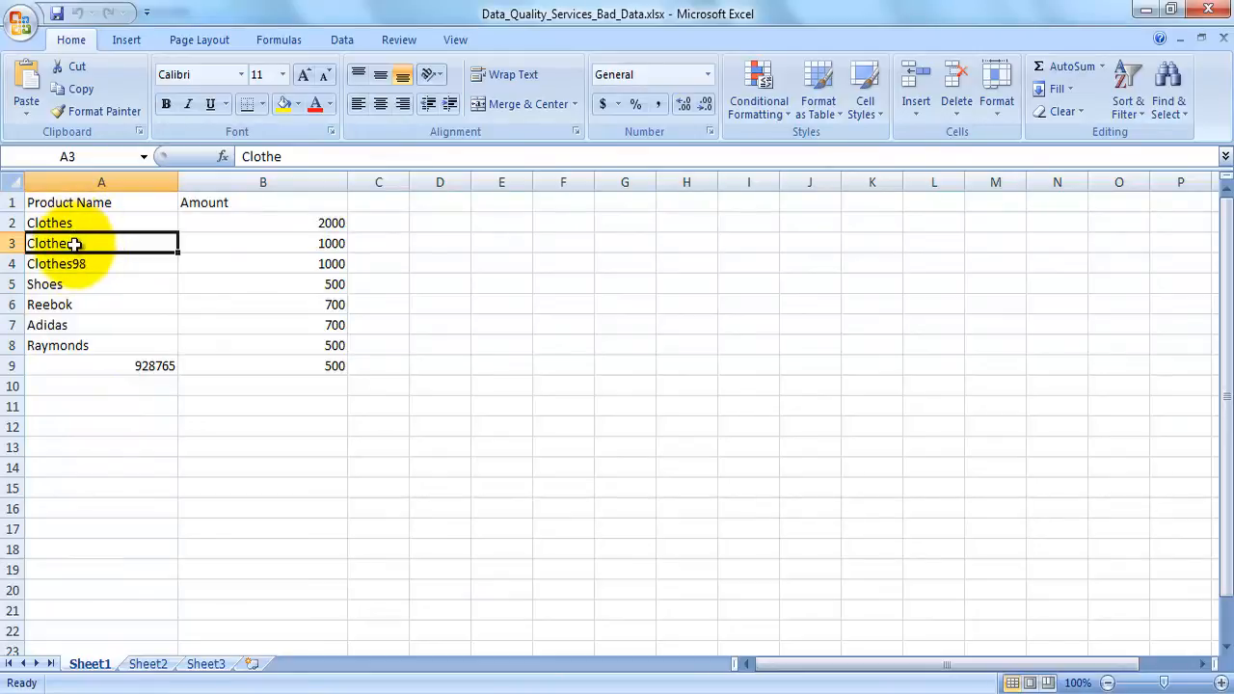
click(90, 269)
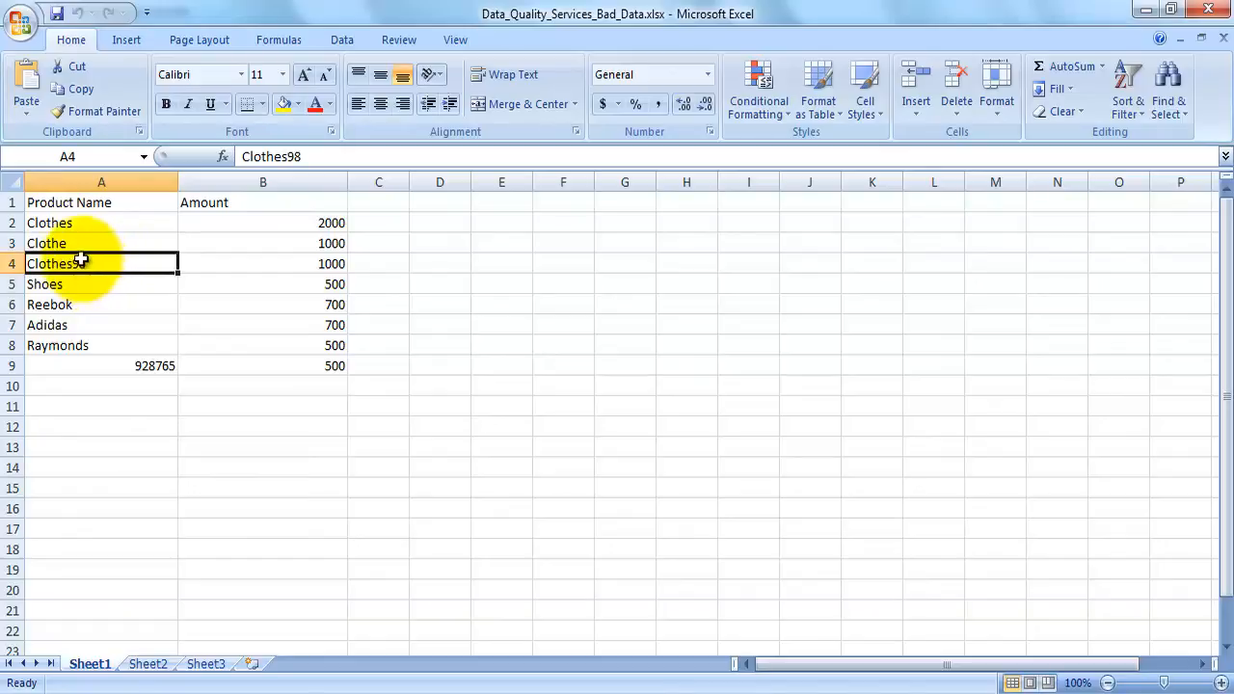
click(73, 282)
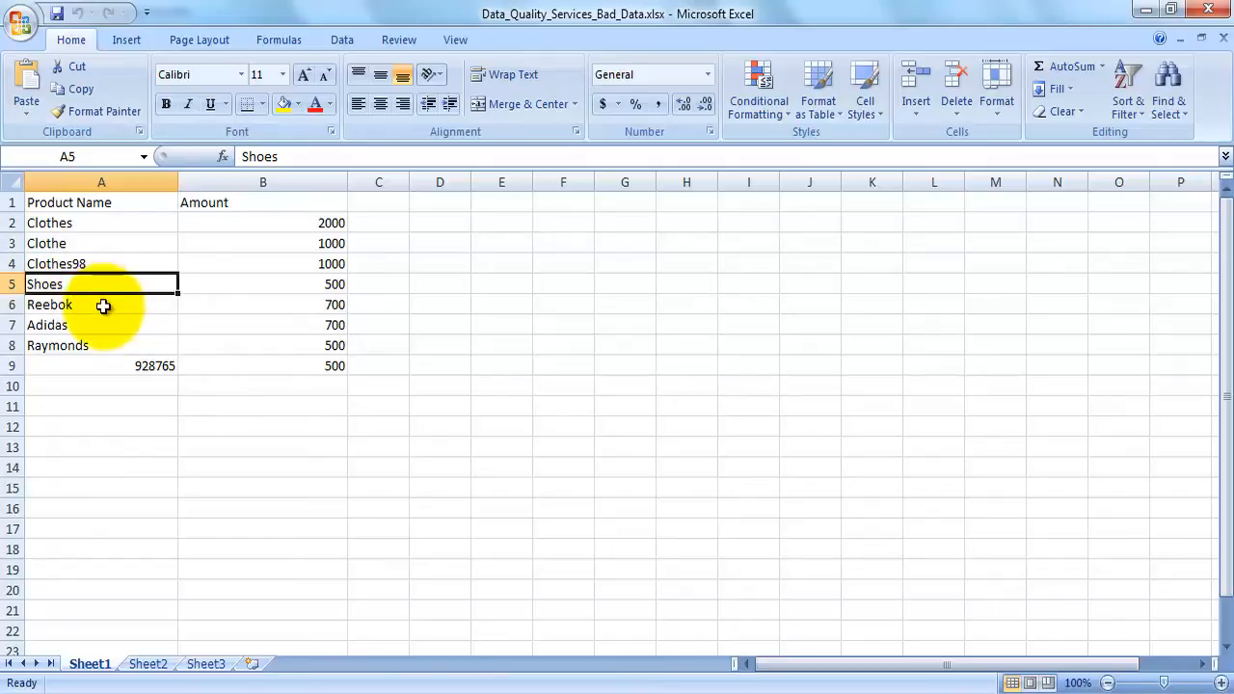
drag(104, 304, 104, 326)
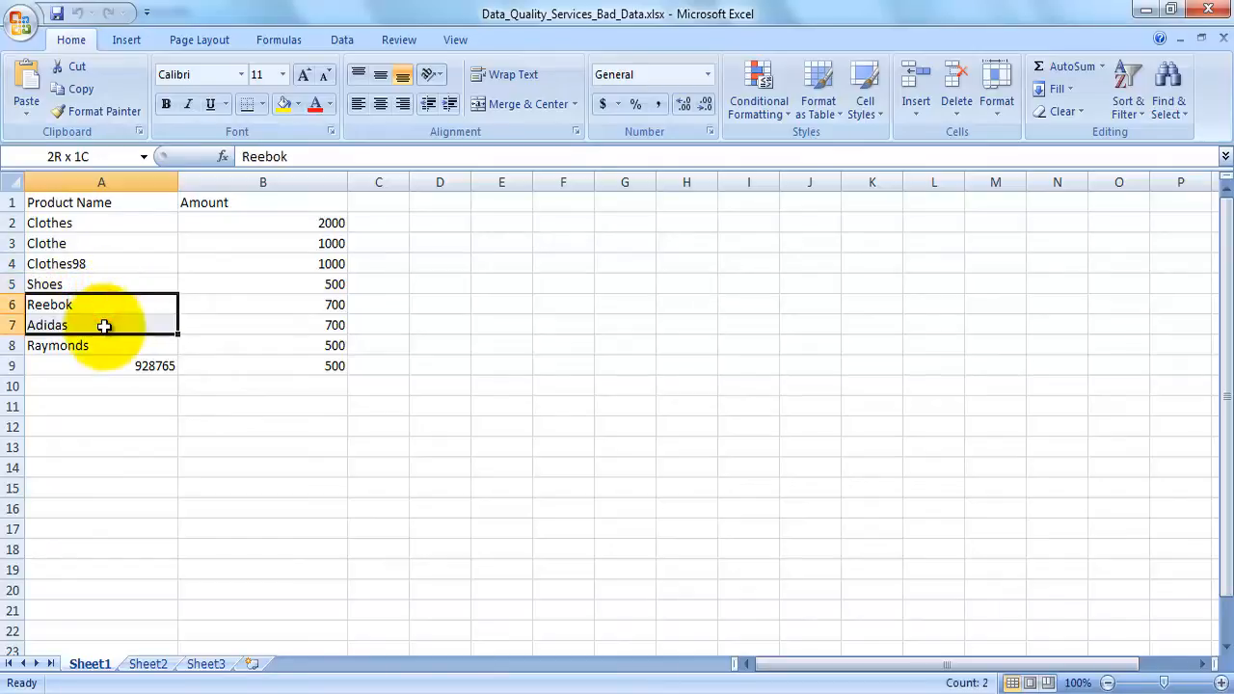
click(83, 283)
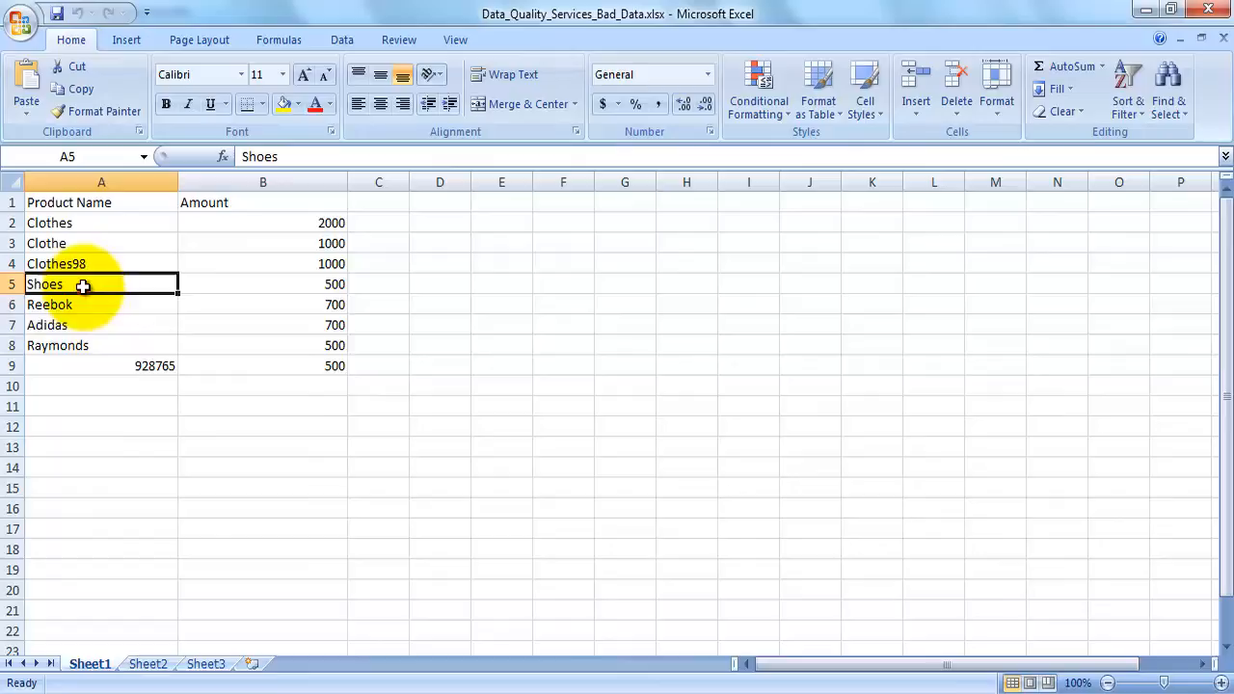
click(97, 347)
click(83, 224)
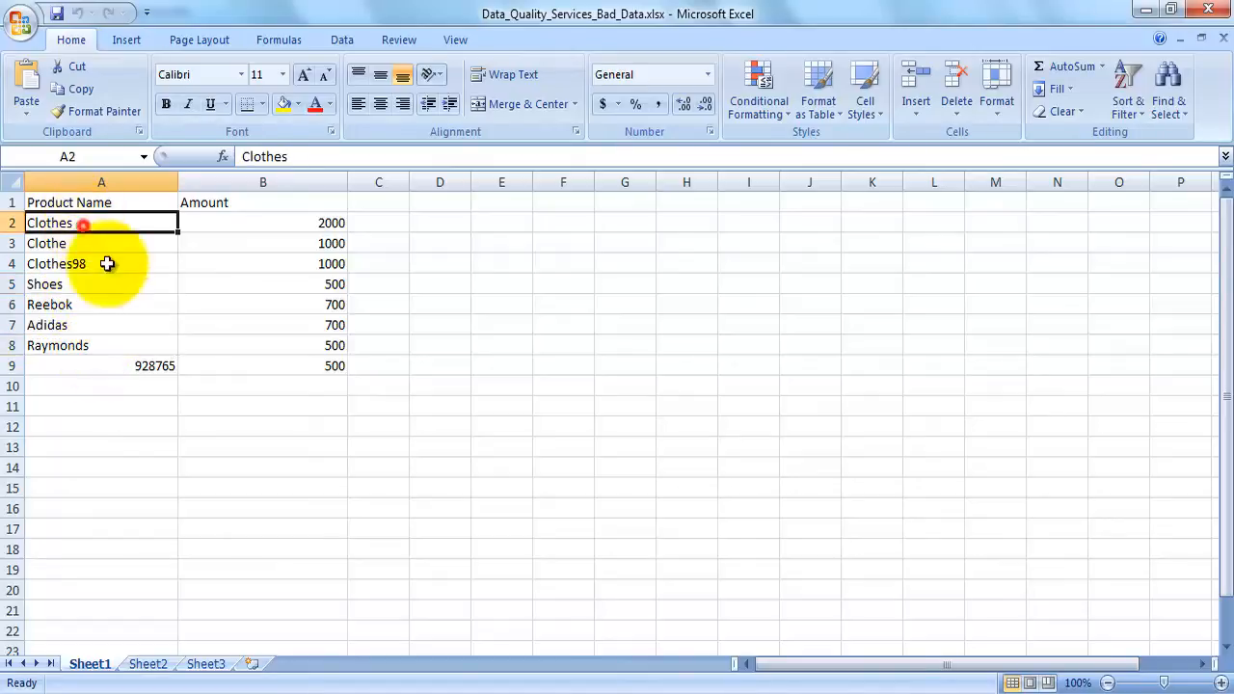
click(143, 366)
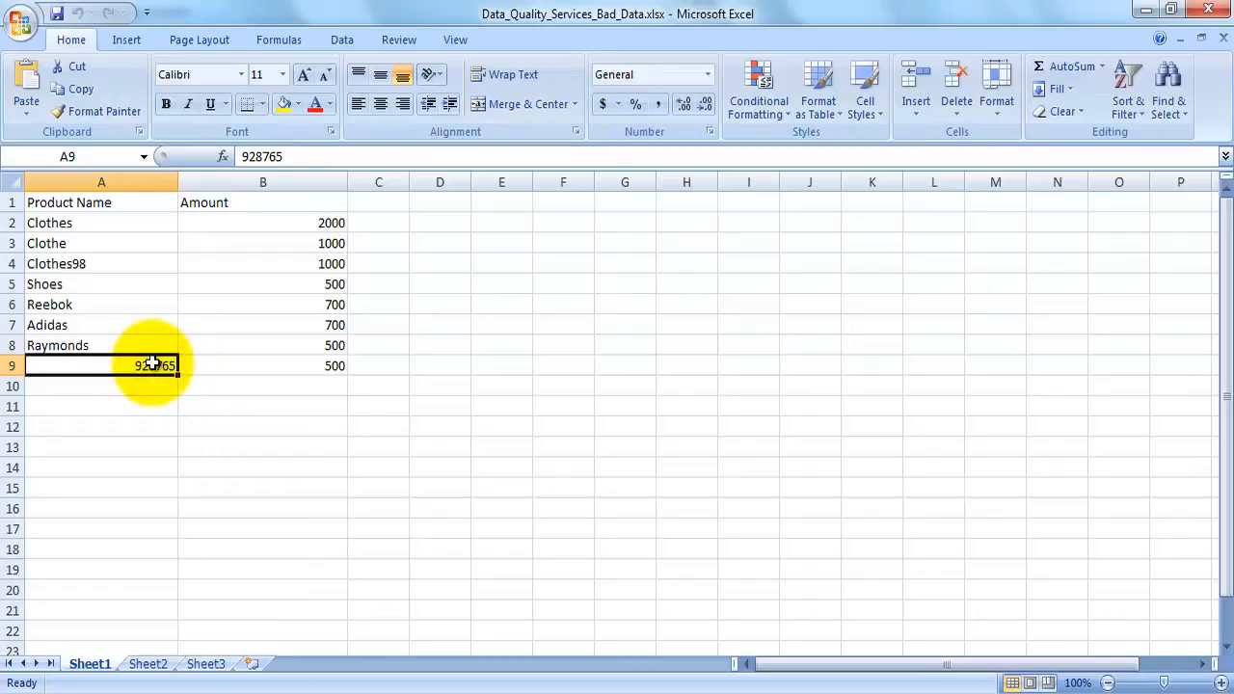
click(94, 285)
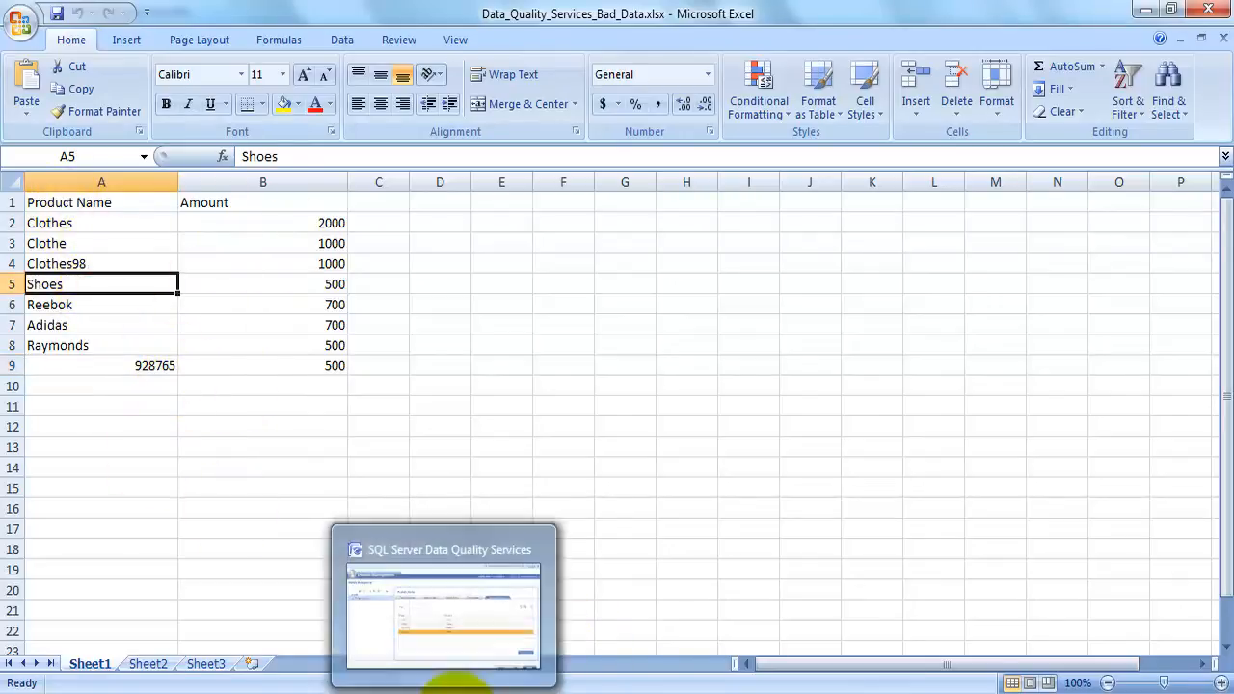
Switch to SQL Server Data Quality Services and review the correction assigned to each of Product_Name's term-based relations
click(471, 684)
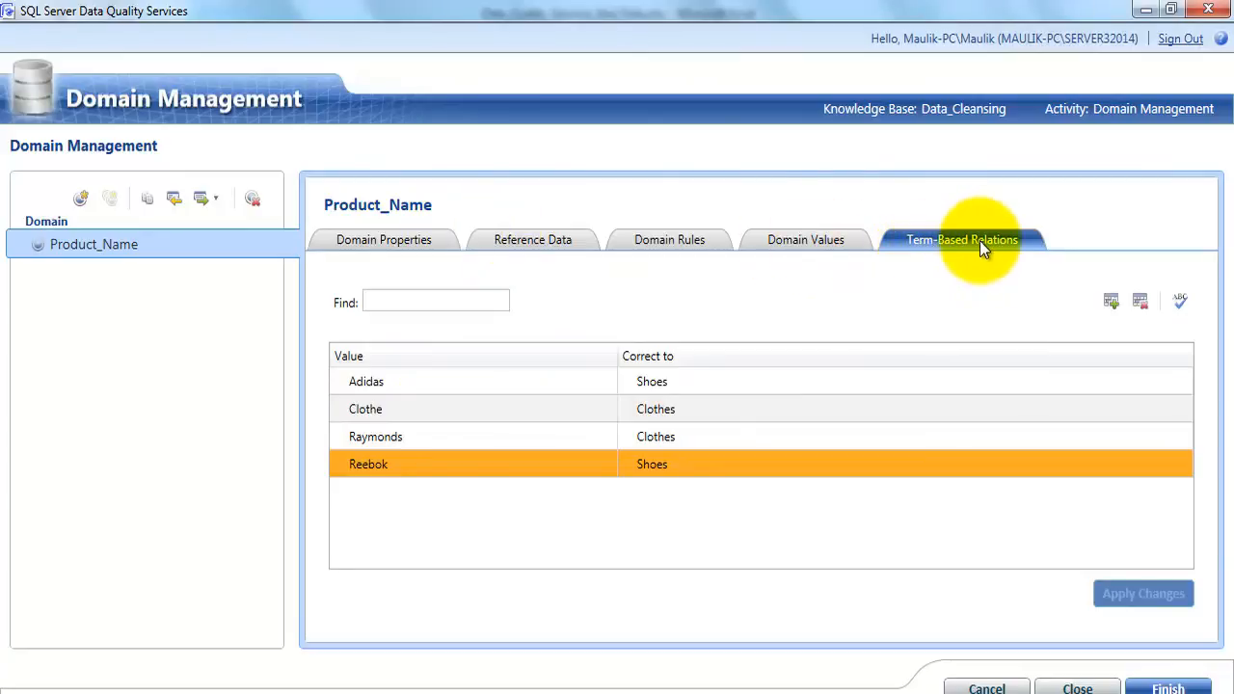
click(396, 383)
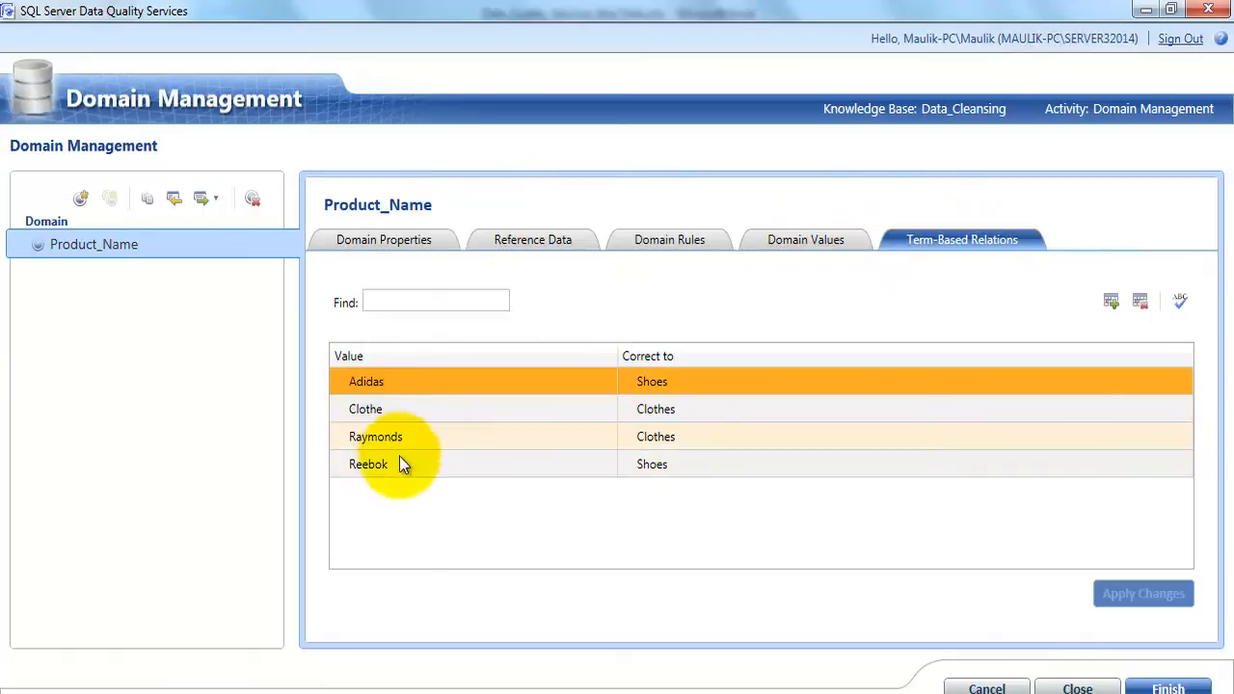
click(405, 470)
click(671, 382)
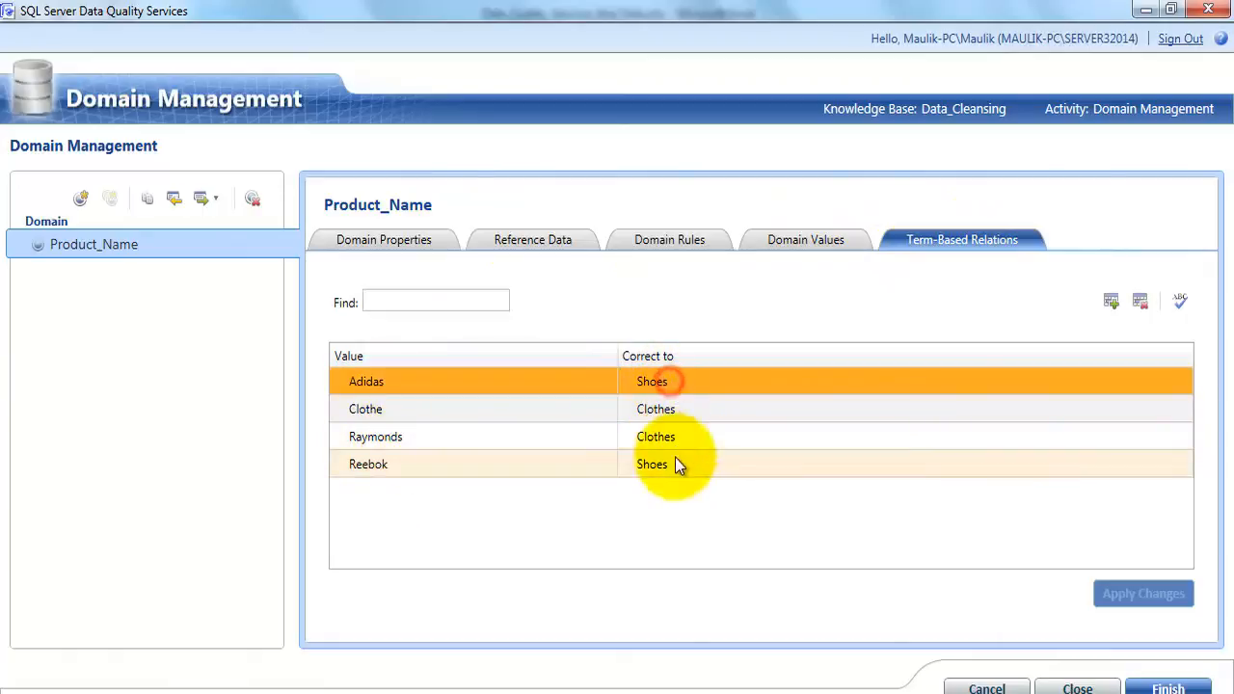
click(676, 464)
click(685, 382)
click(679, 462)
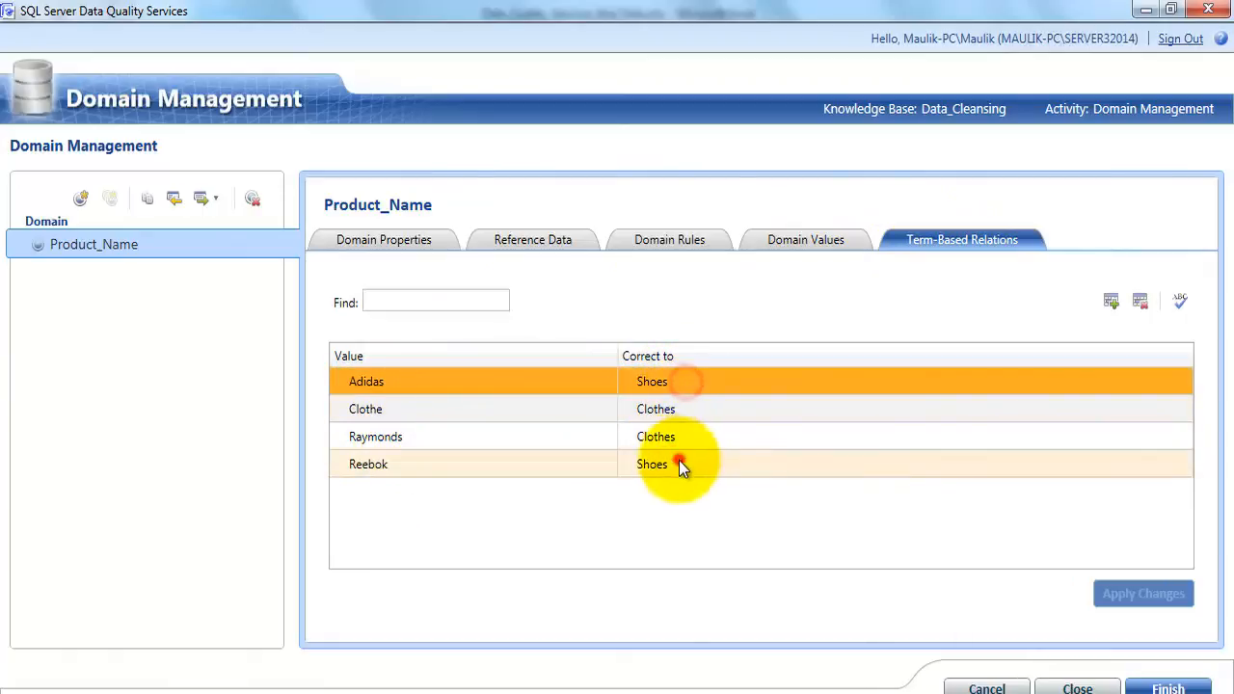
click(416, 411)
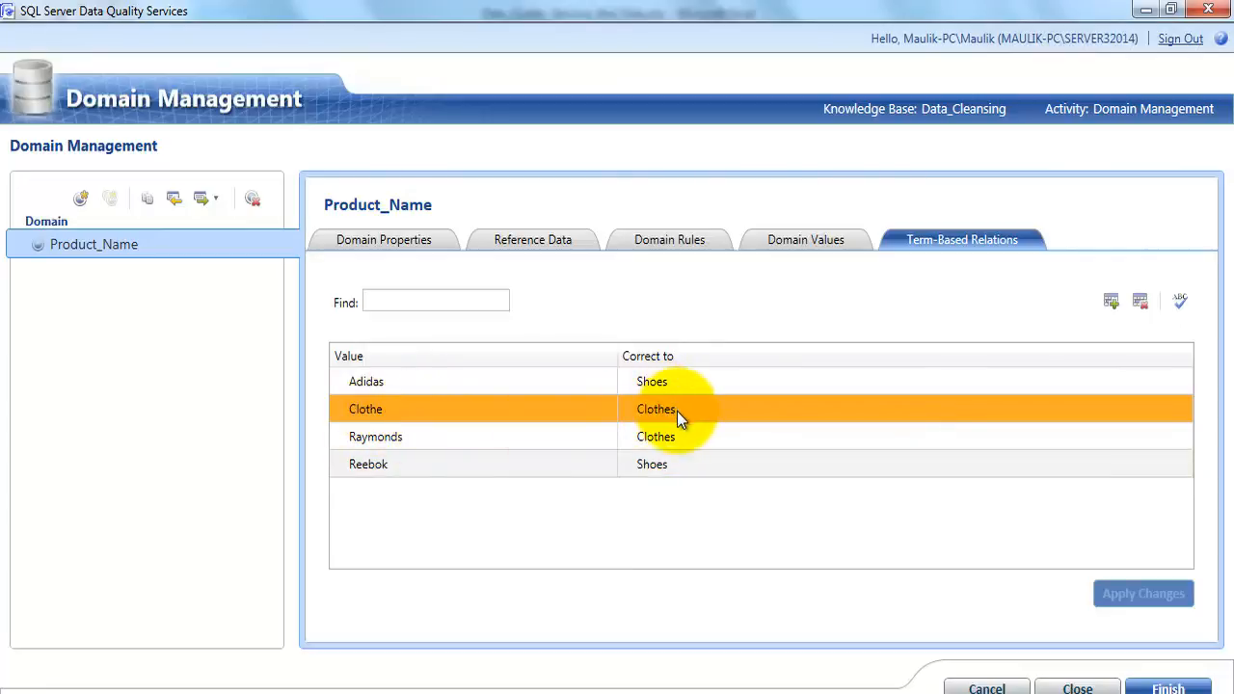
click(422, 436)
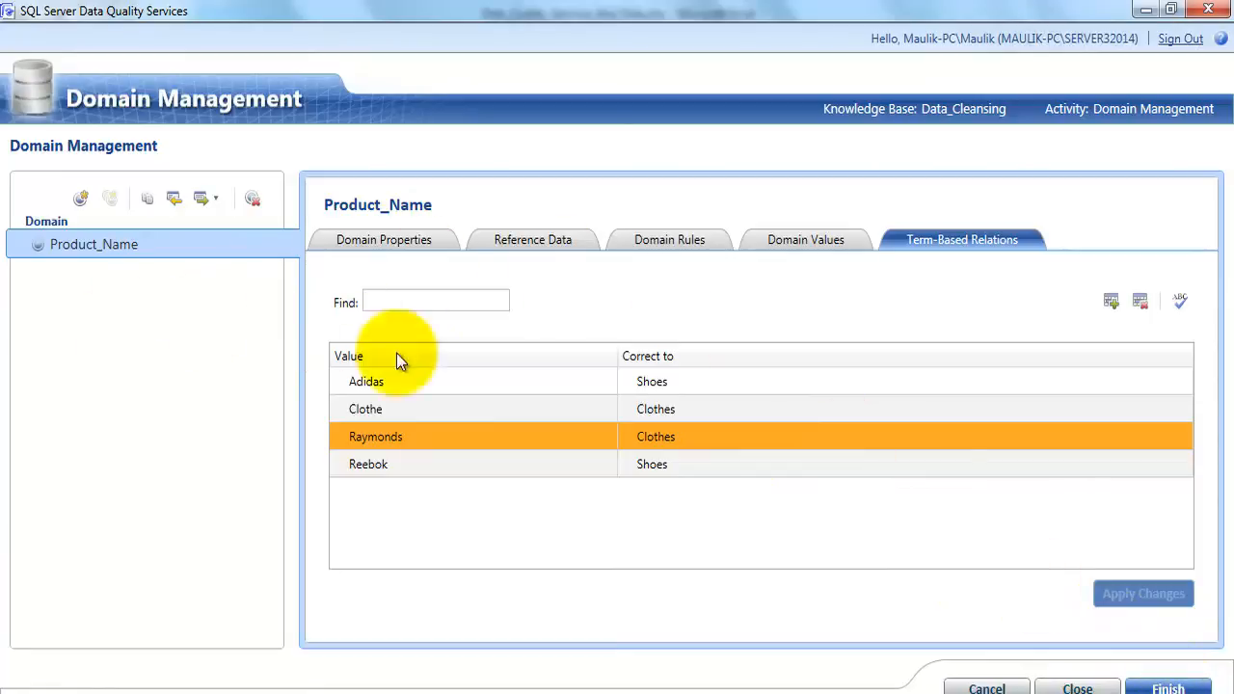
Finish the domain management activity and publish the Data_Cleansing knowledge base
click(1156, 690)
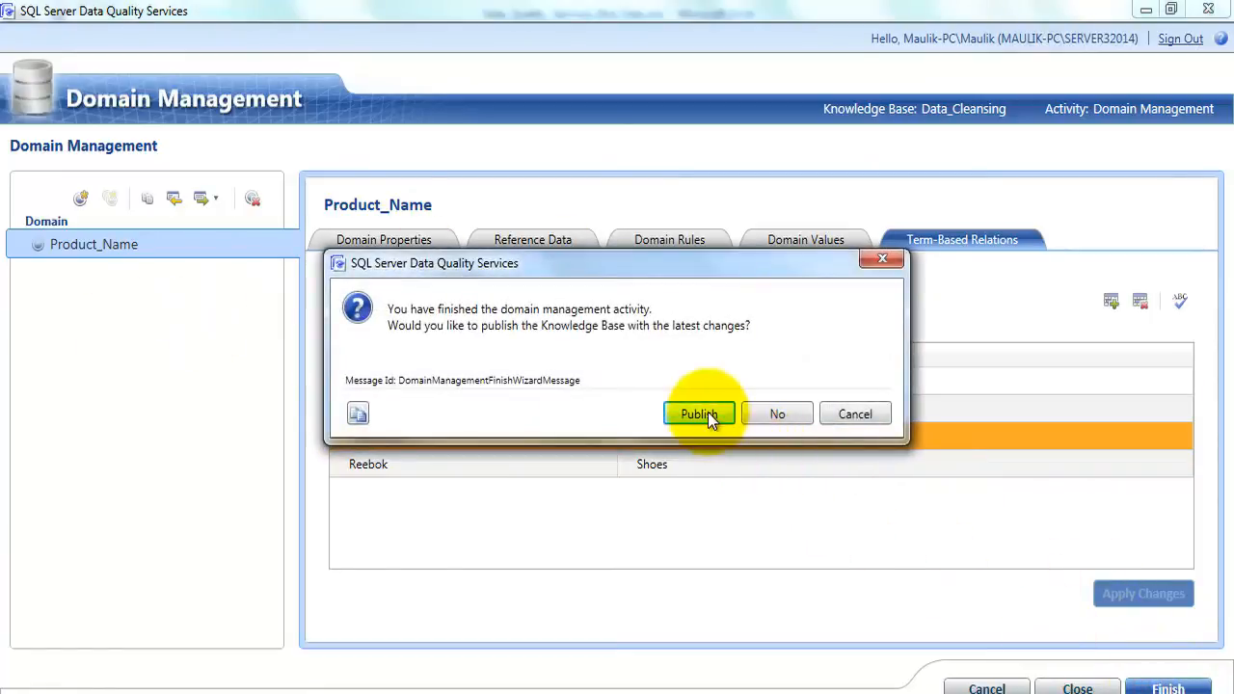
click(701, 414)
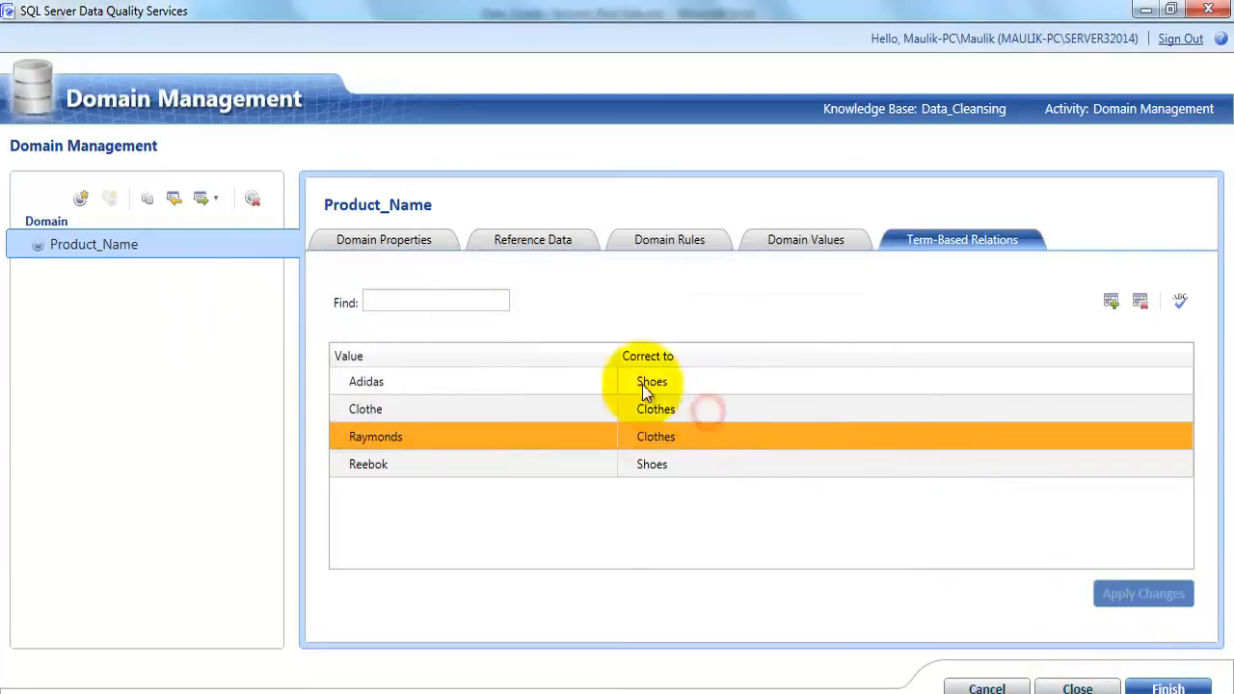
click(852, 414)
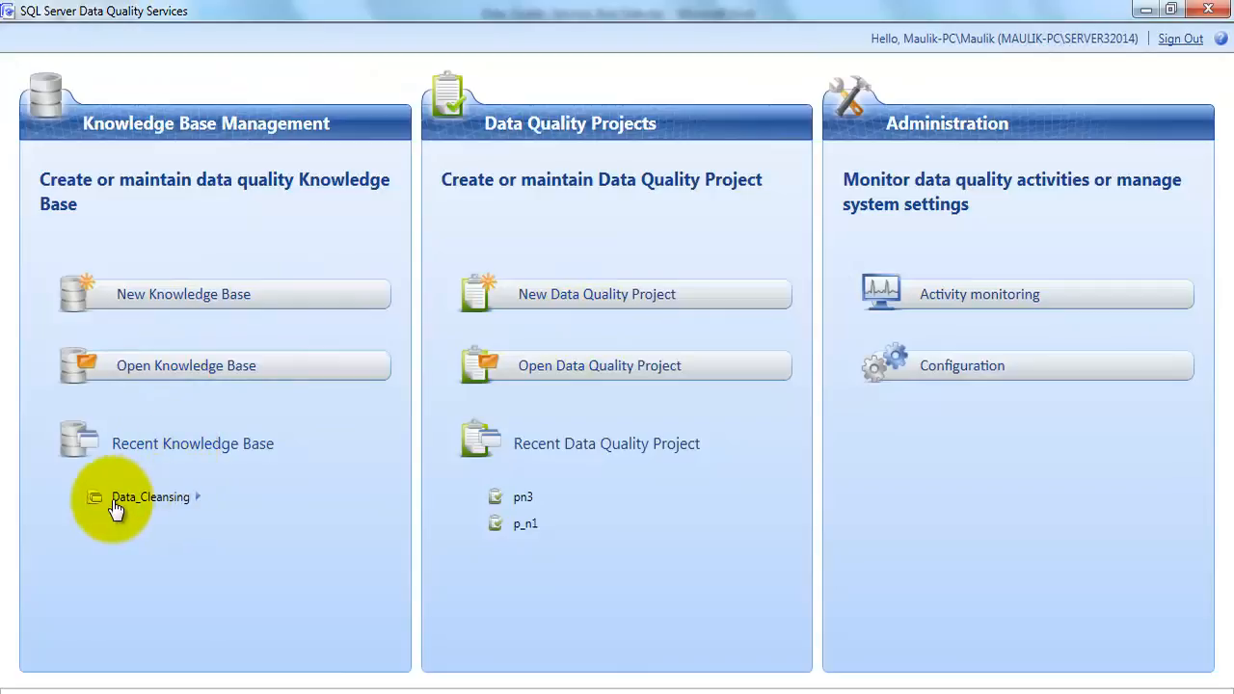
click(198, 496)
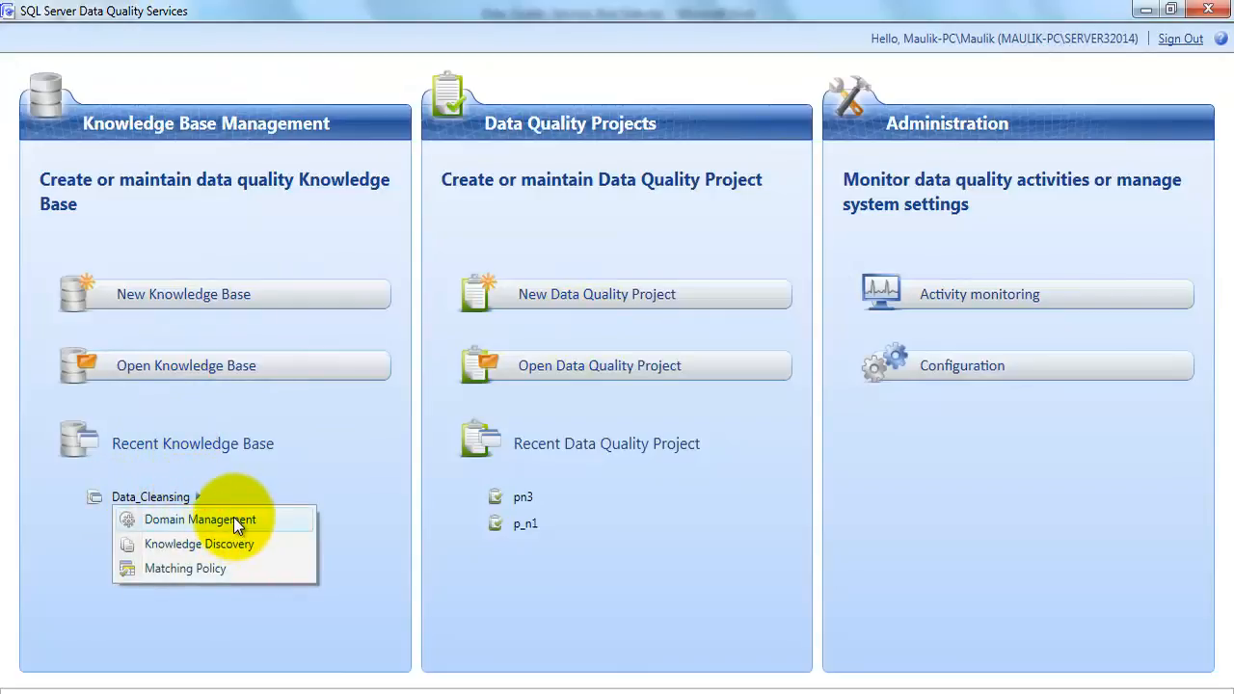
click(628, 560)
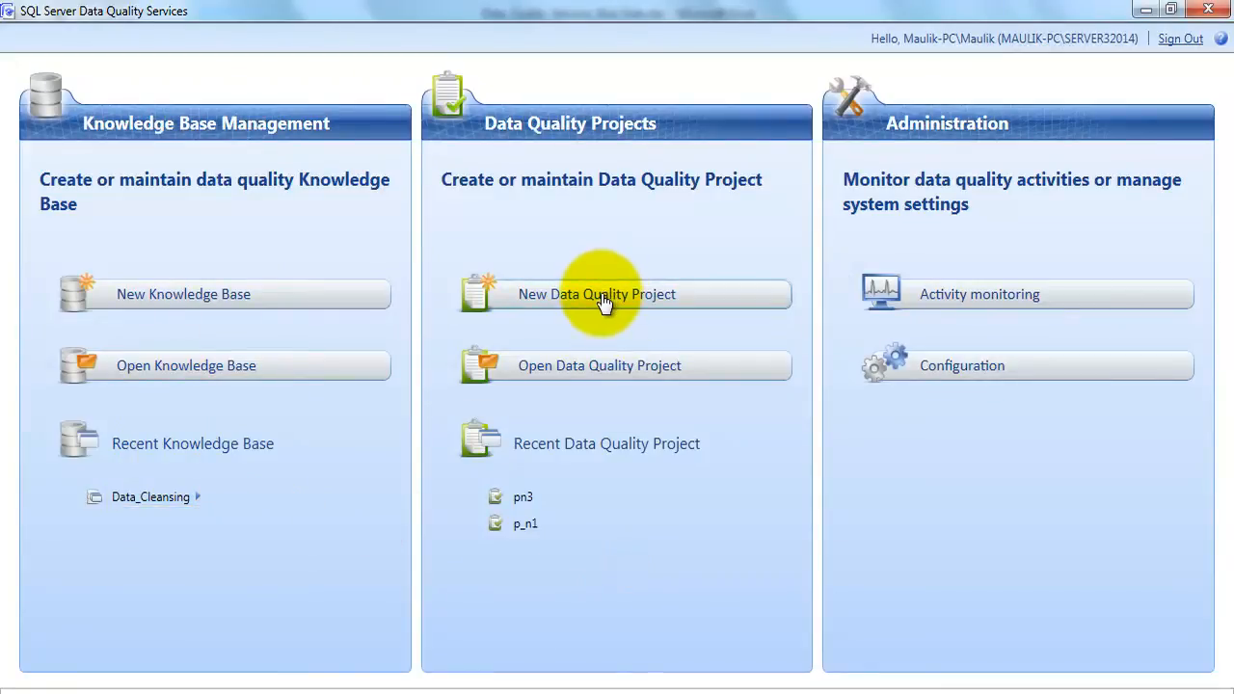
Create a data quality project named Product_Name_3, described as Product Name 3, using the Data_Cleansing knowledge base and the Cleansing activity
click(645, 296)
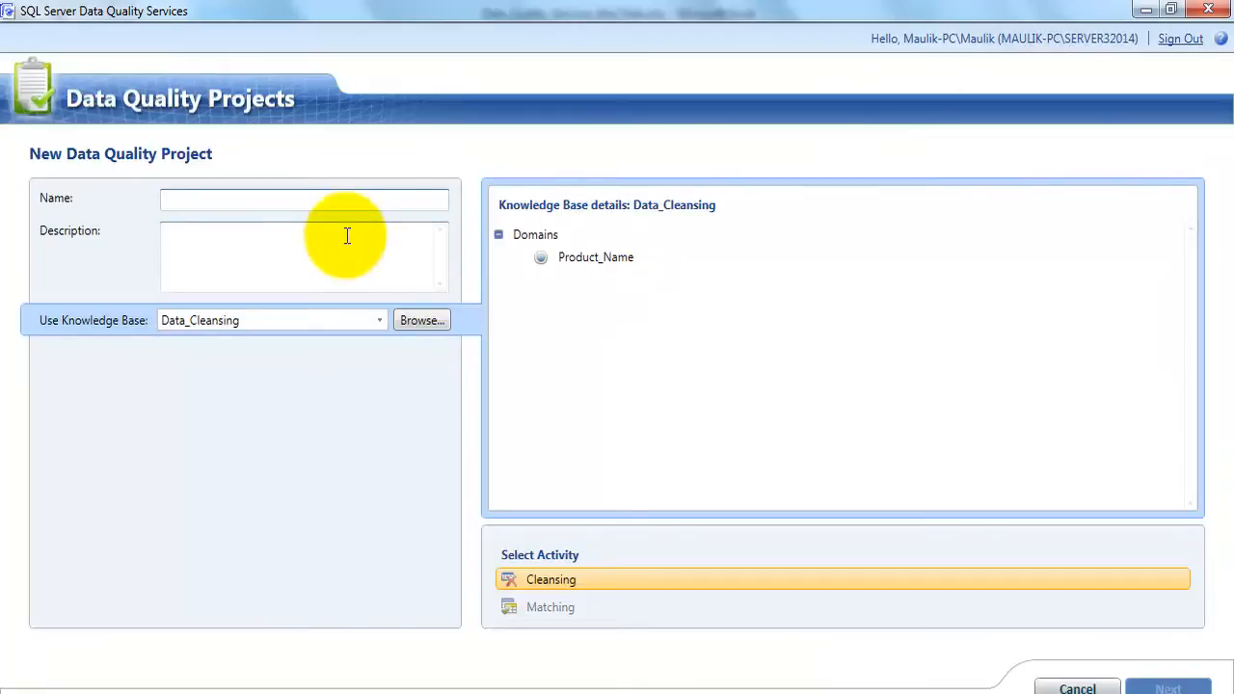
text(Product_Name_3)
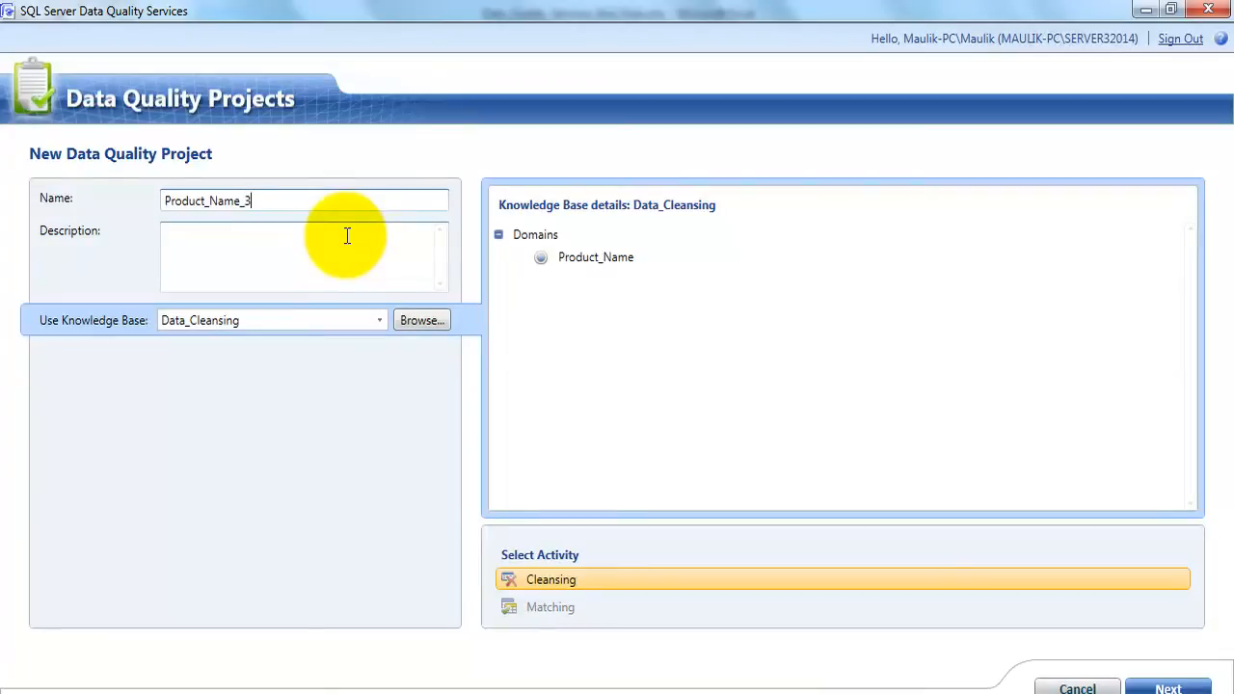
click(274, 267)
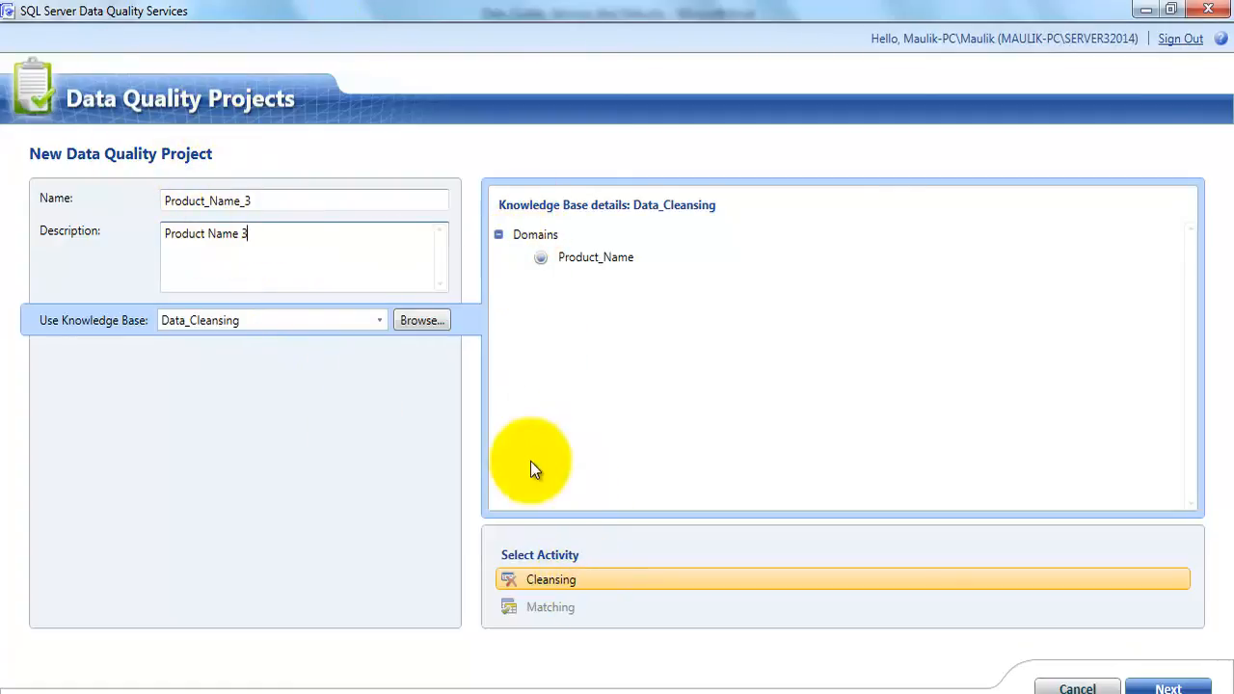
click(561, 607)
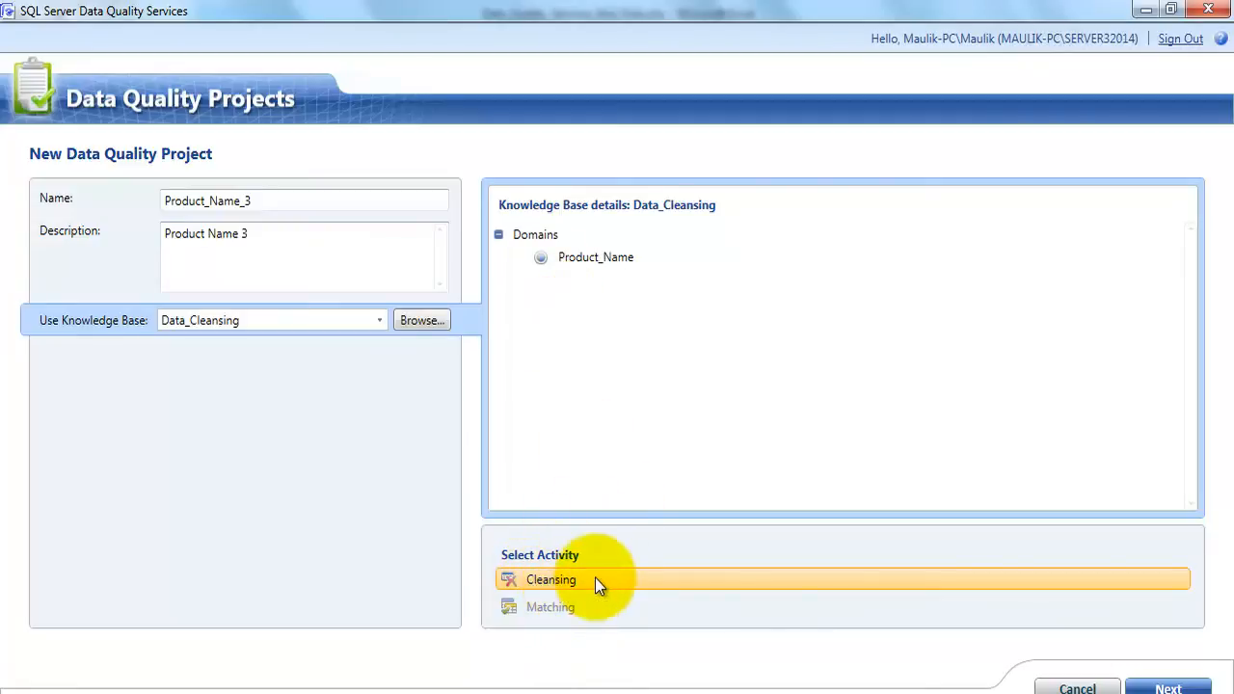
click(1170, 683)
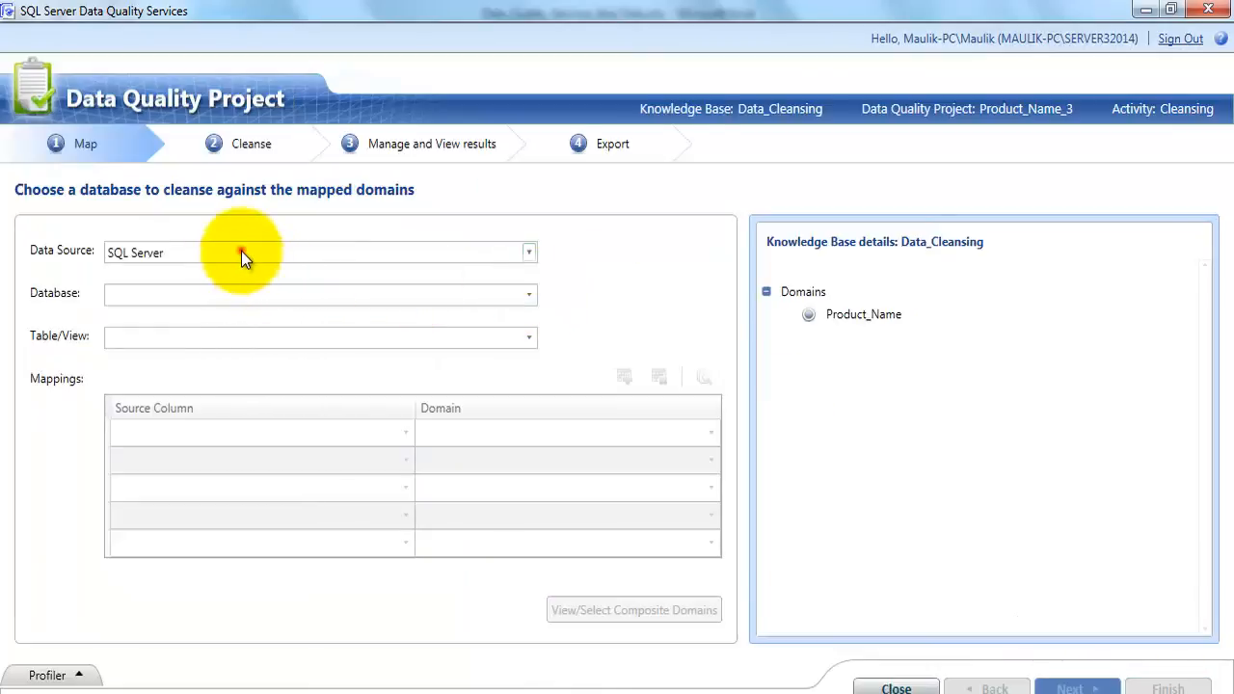
Set the project's data source to an Excel file and load Data_Quality_Services_Bad_Data.xlsx
click(241, 251)
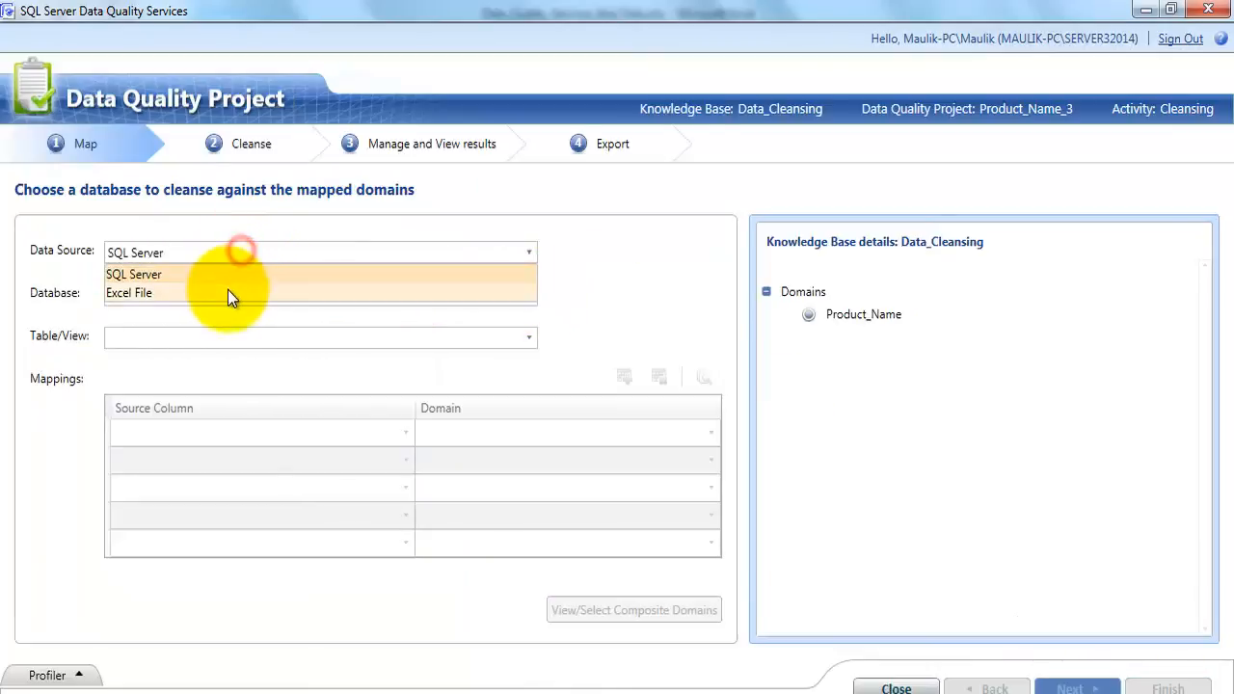
click(227, 293)
click(494, 299)
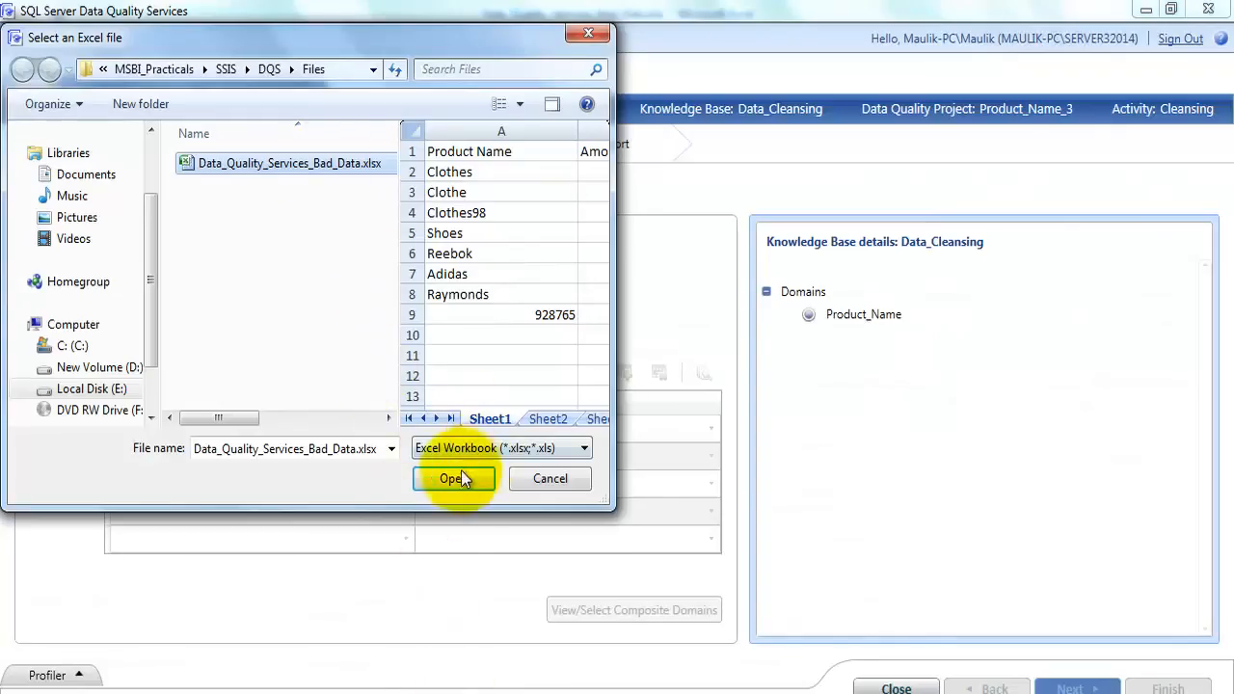
click(455, 479)
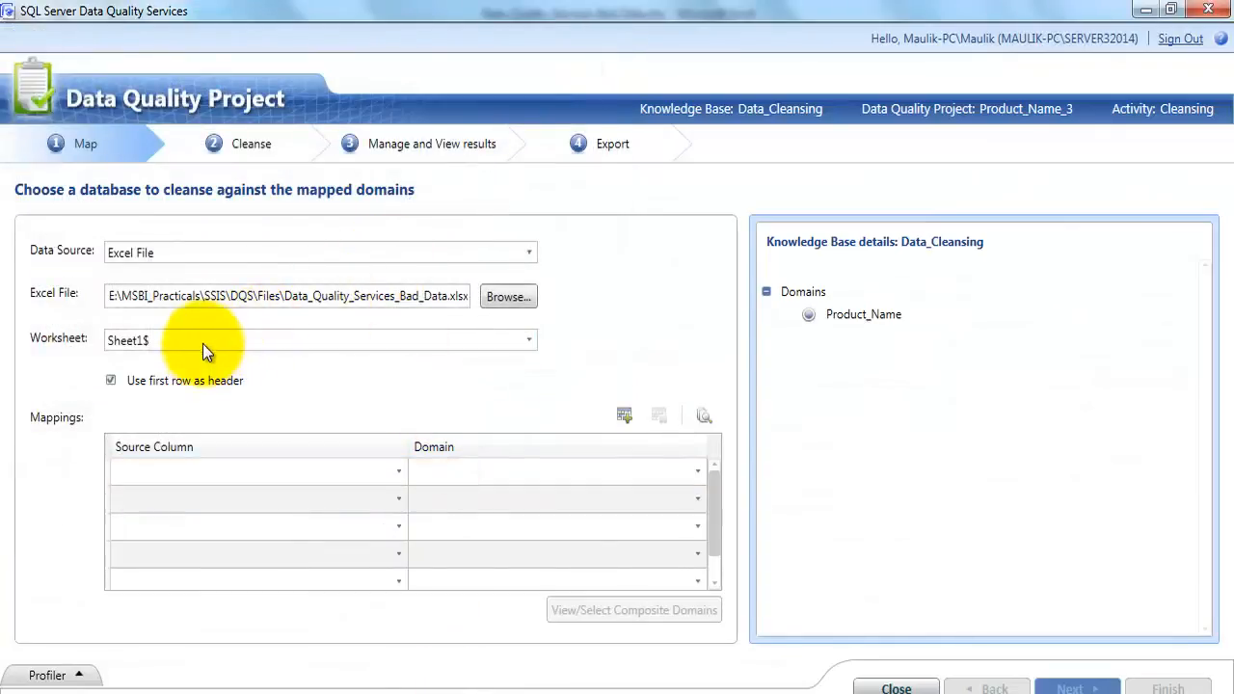
Map the Product Name (String) source column to the Product_Name domain
click(349, 476)
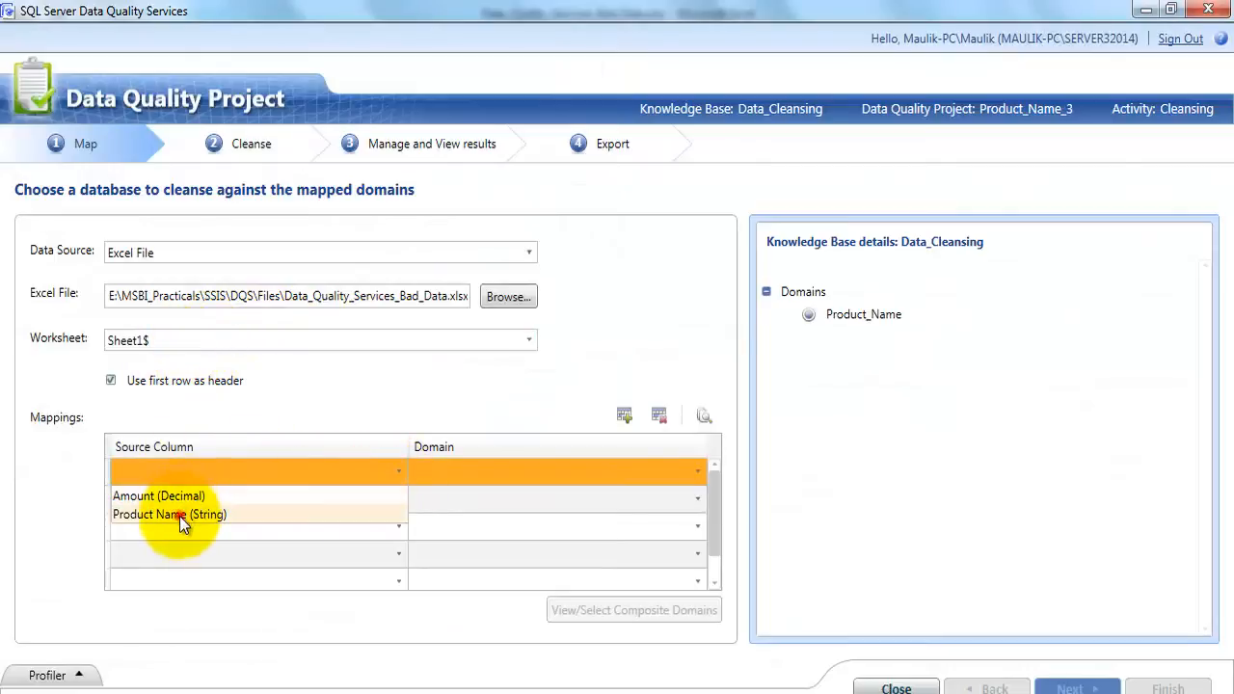
click(179, 516)
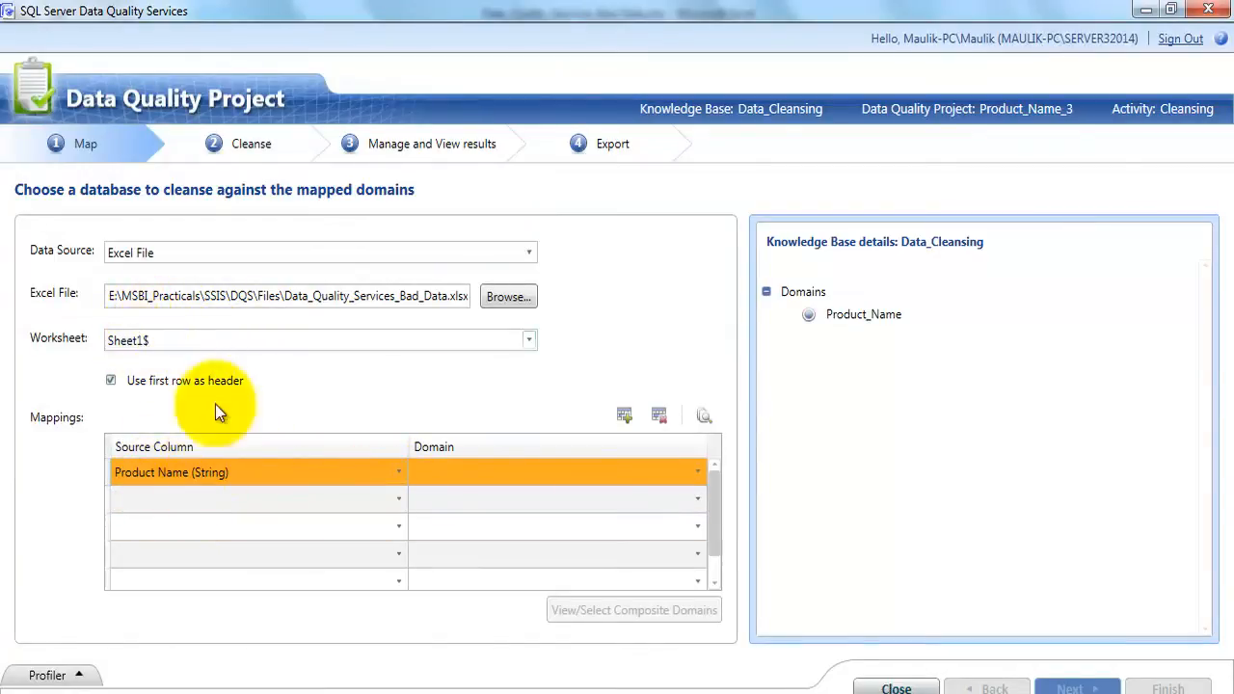
click(675, 475)
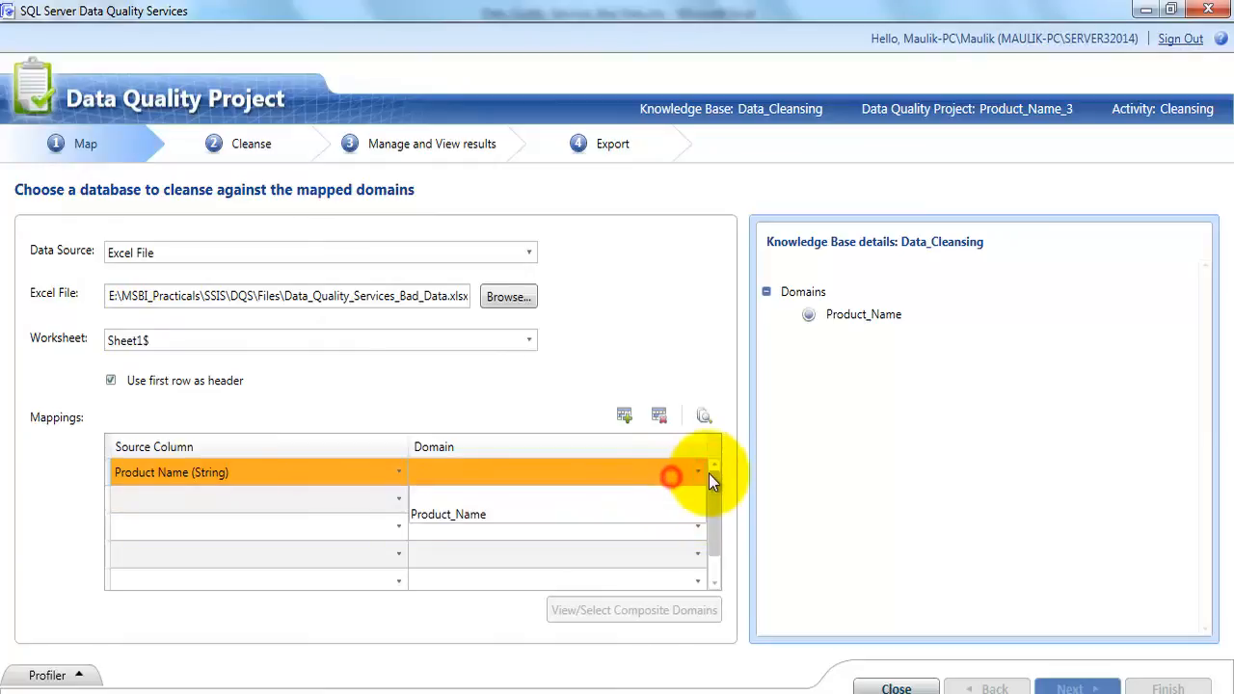
click(456, 516)
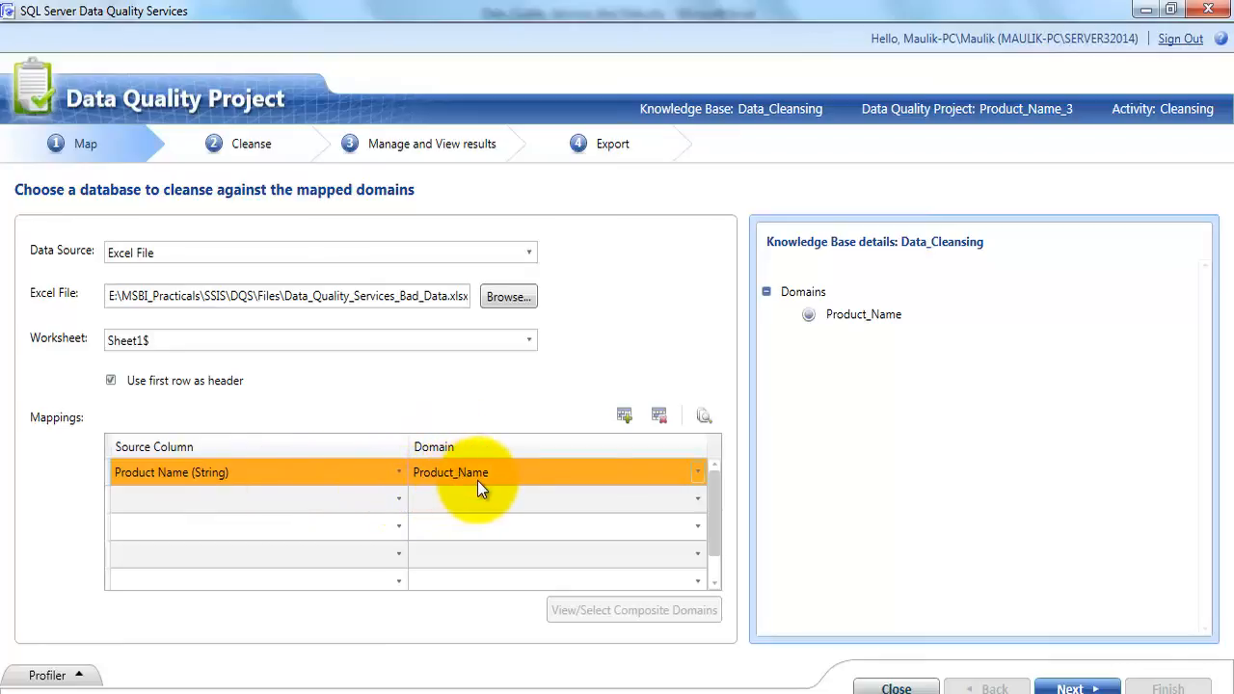
Run the cleansing process on the mapped source data and advance to managing and viewing the results
click(1072, 688)
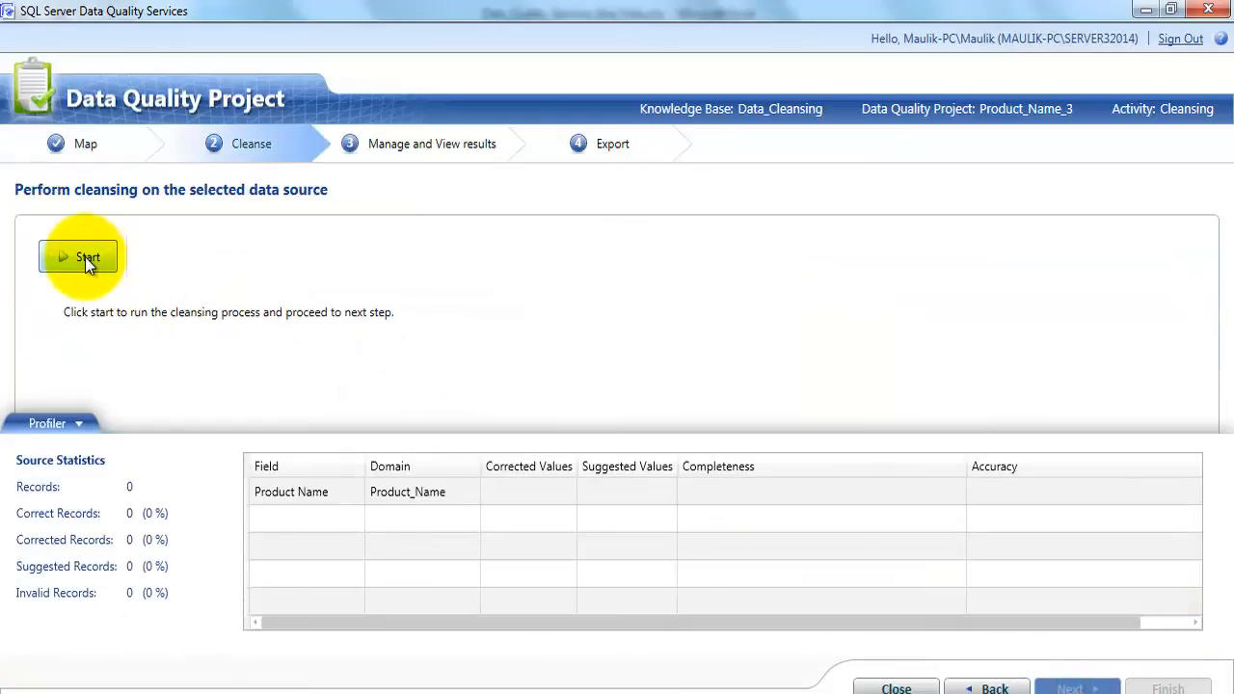
click(85, 257)
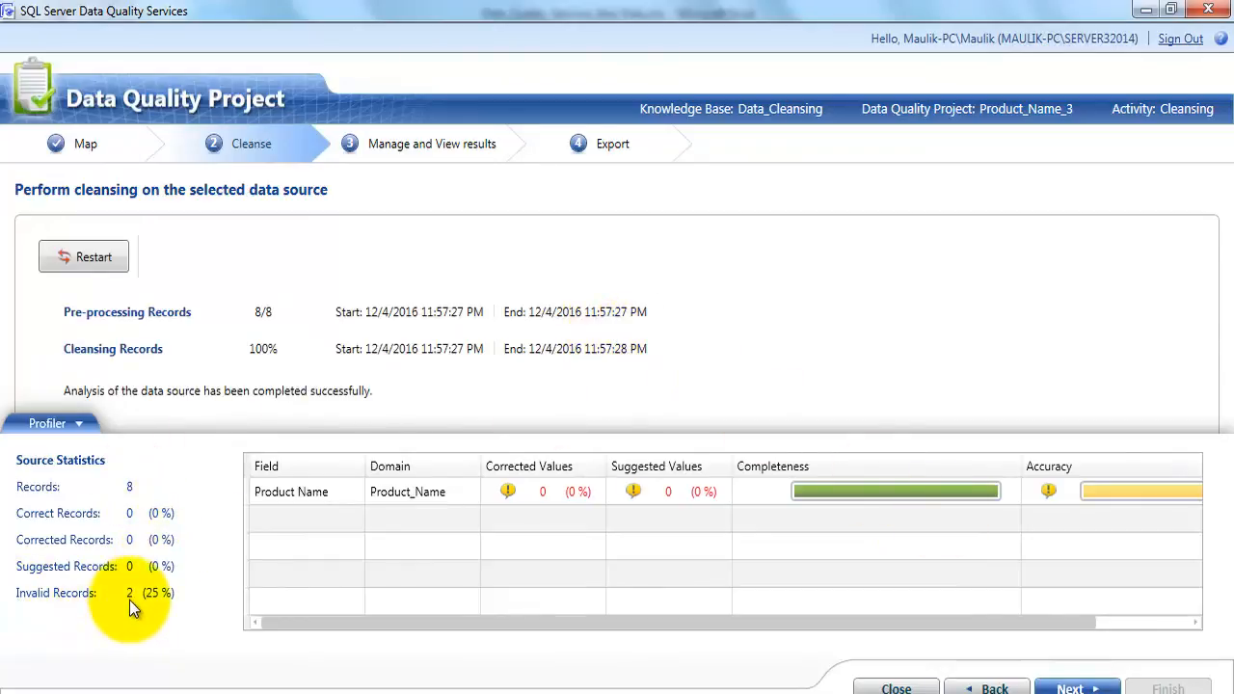
click(1072, 688)
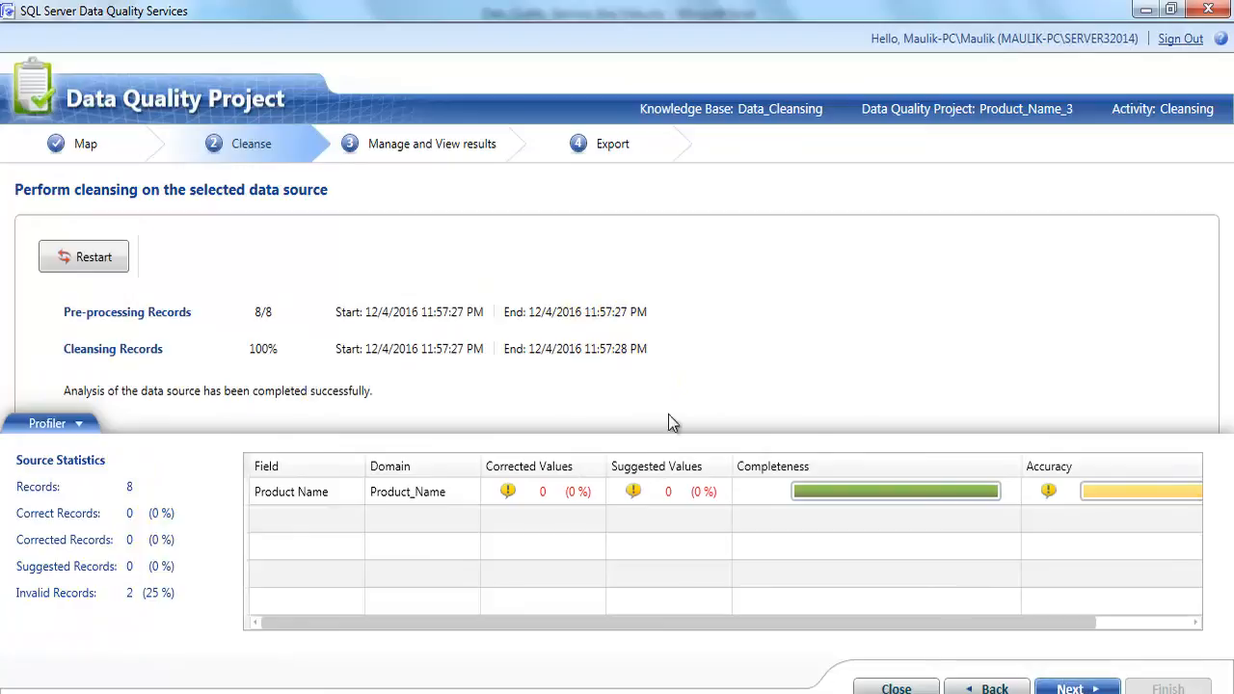
Review the invalid Product_Name values and set the correction for 928765 to Shoes
click(601, 266)
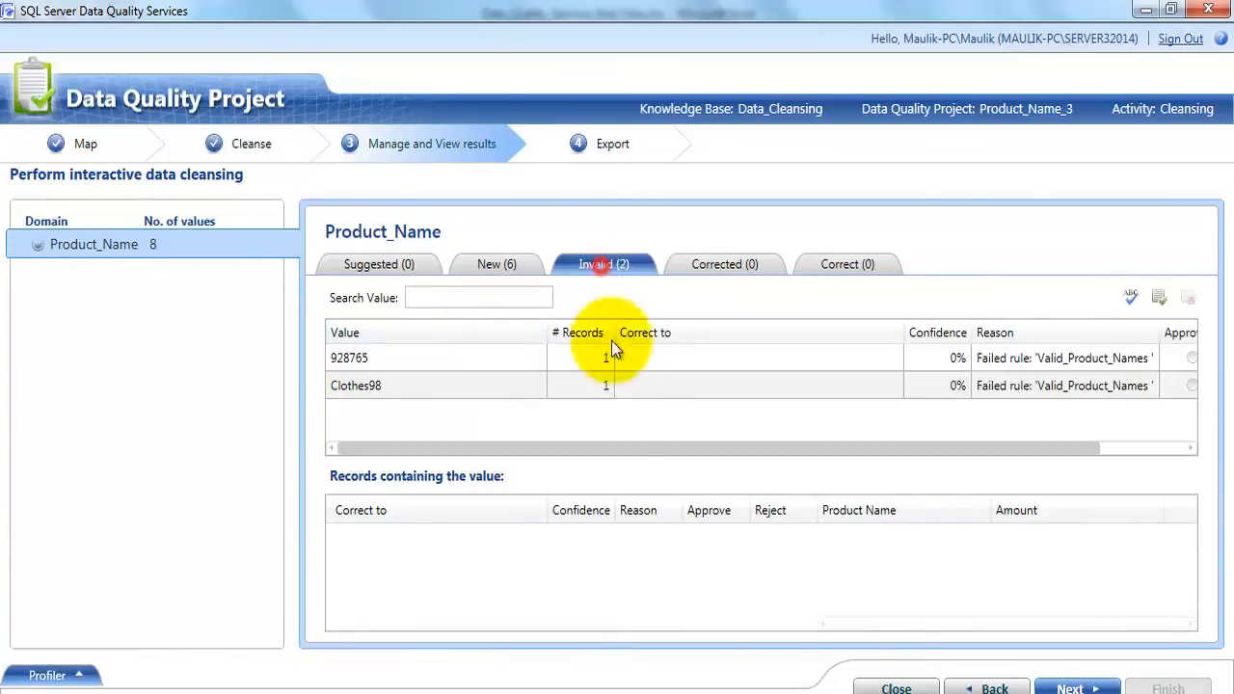
click(368, 357)
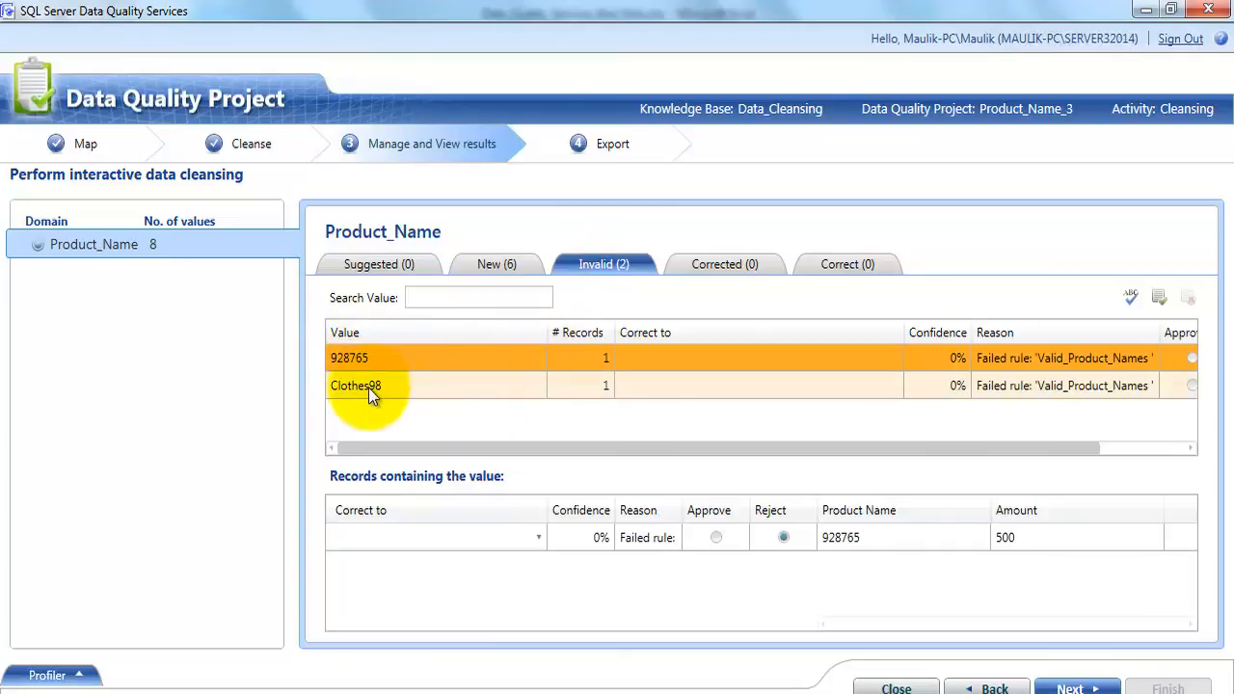
click(368, 387)
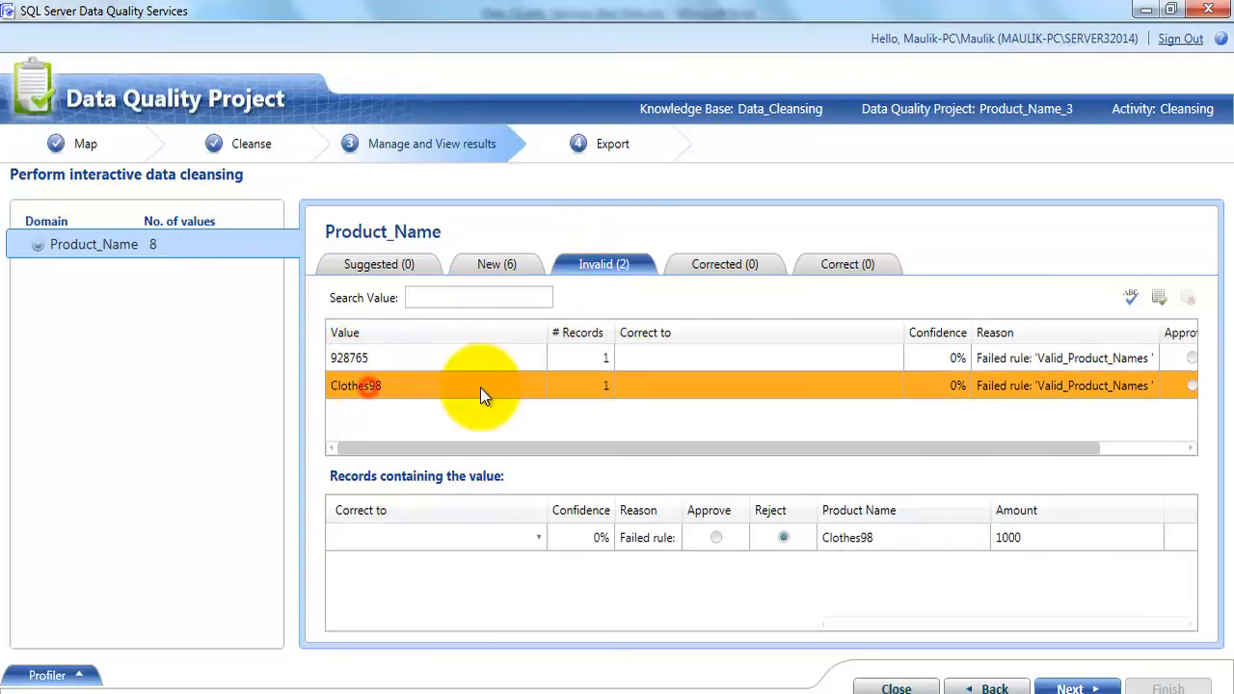
click(647, 359)
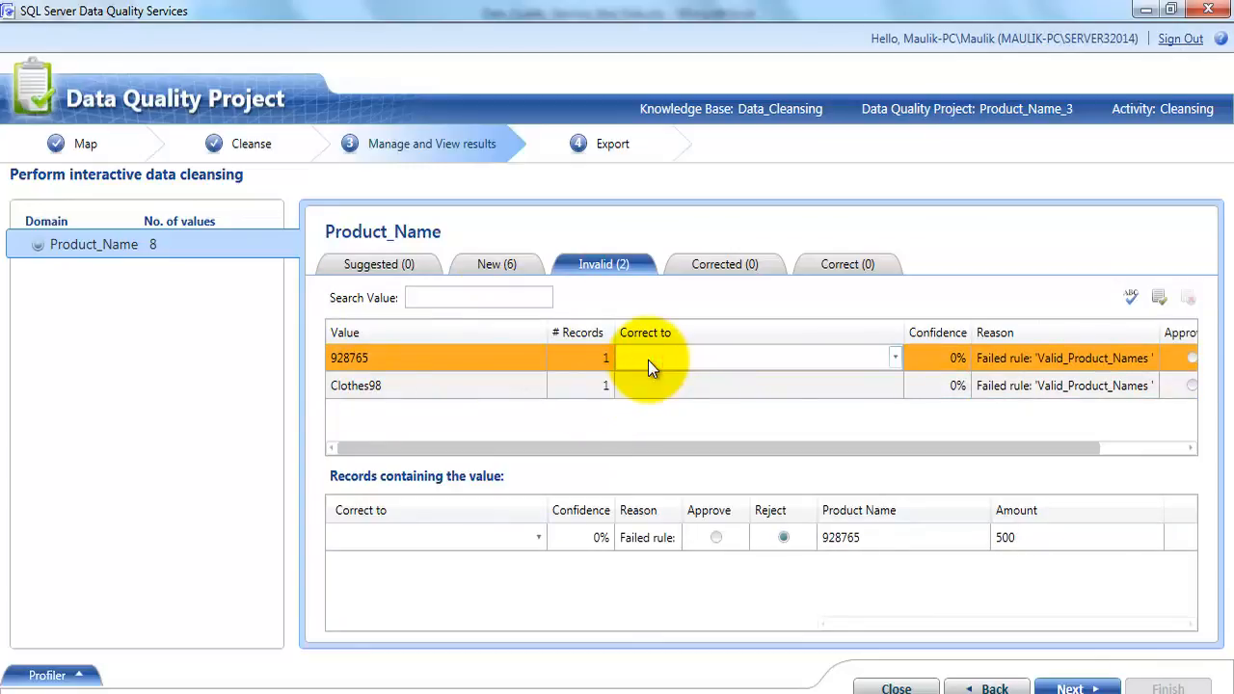
text(Shoes)
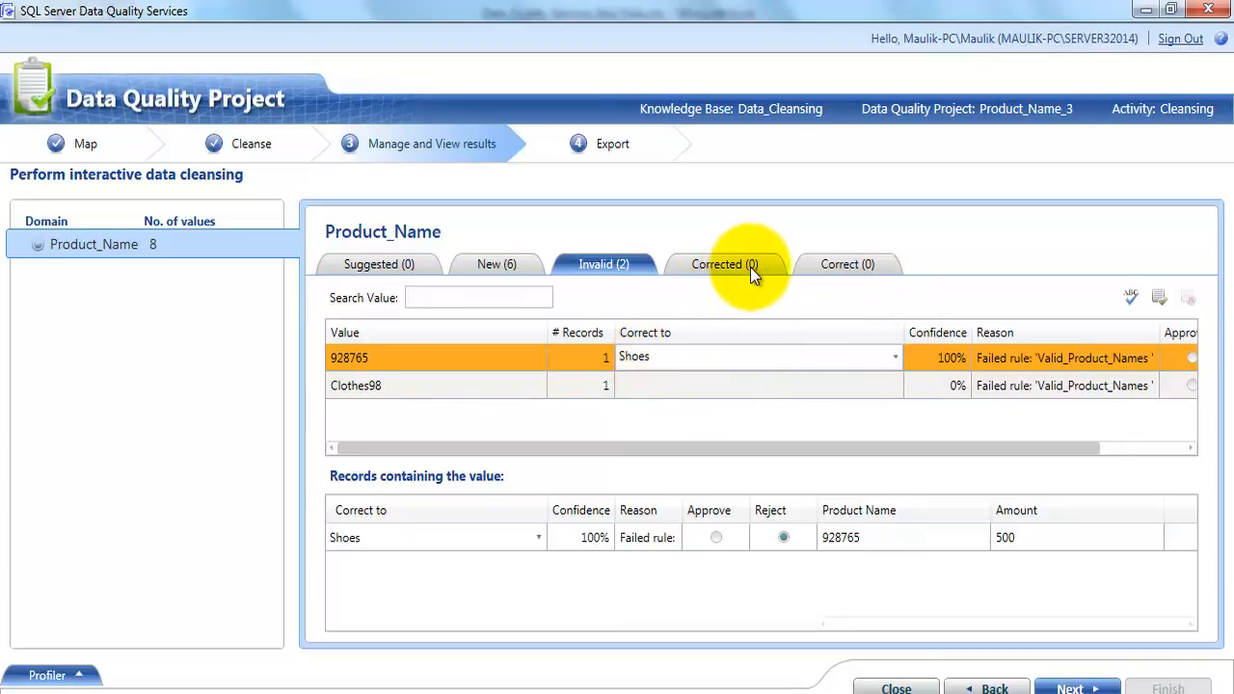
Set the correction for the invalid value Clothes98 to Clothes
click(701, 386)
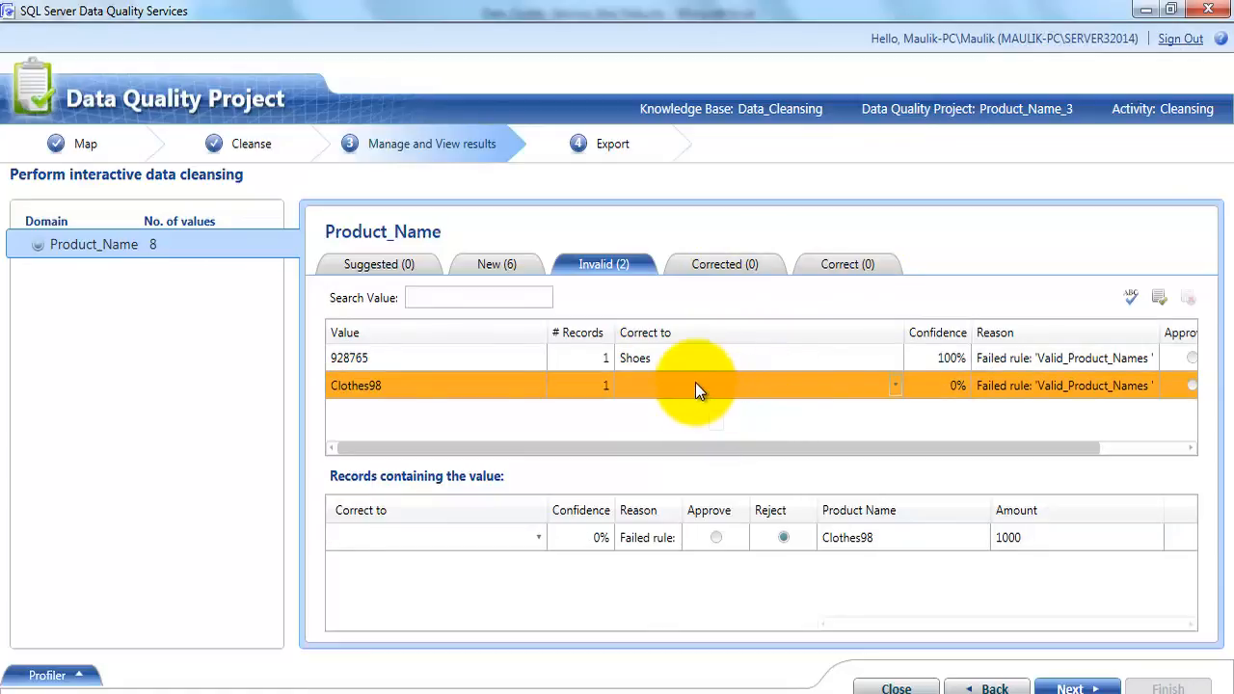
click(695, 382)
text(Cl)
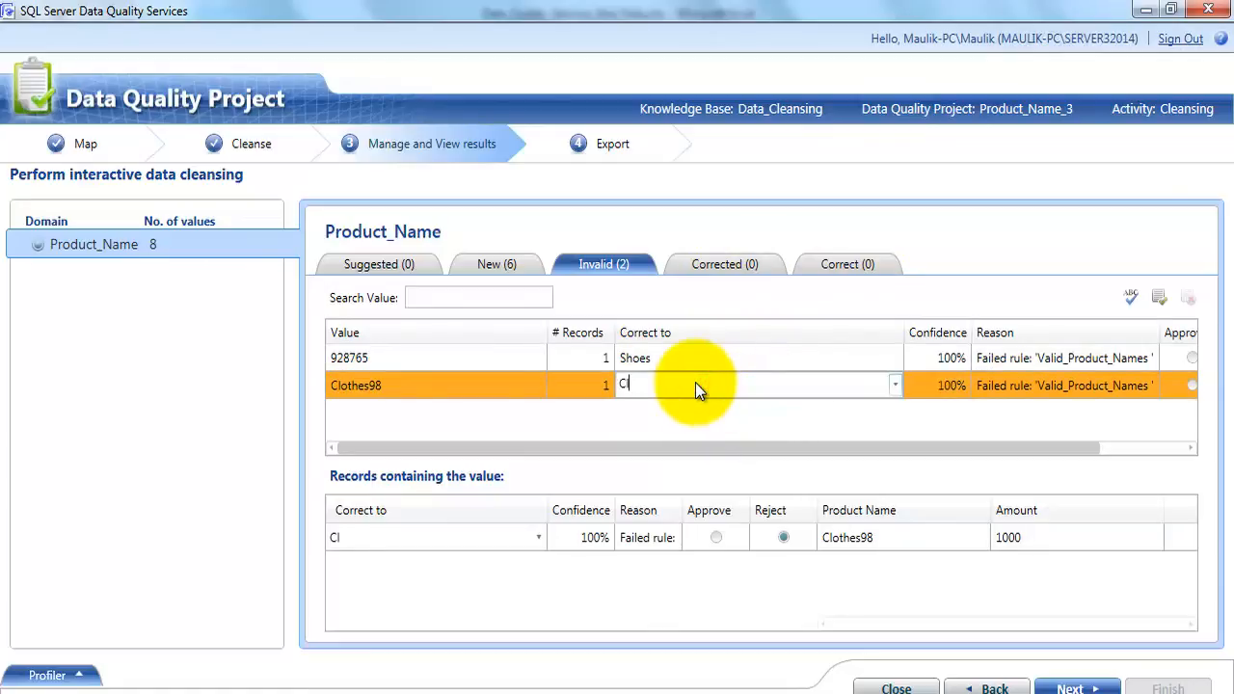
text(othes)
Approve the corrections of 928765 and Clothes98, and check both entries among the corrected values
drag(1065, 443, 1177, 455)
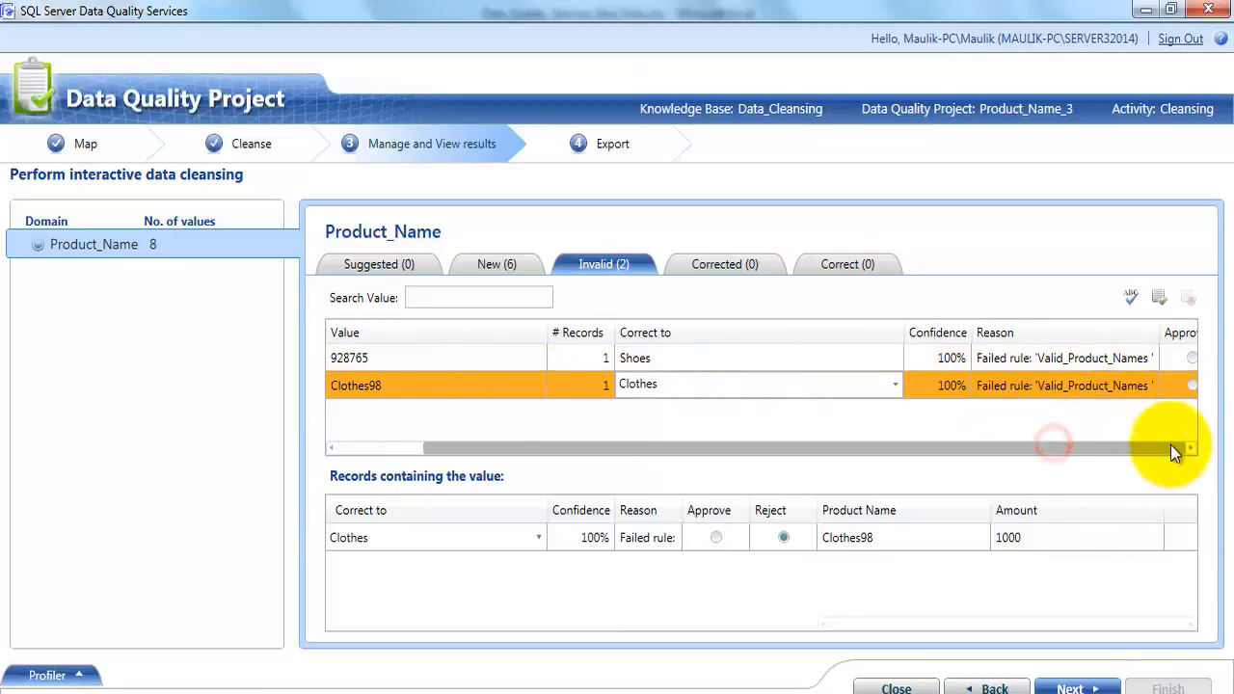
click(1094, 358)
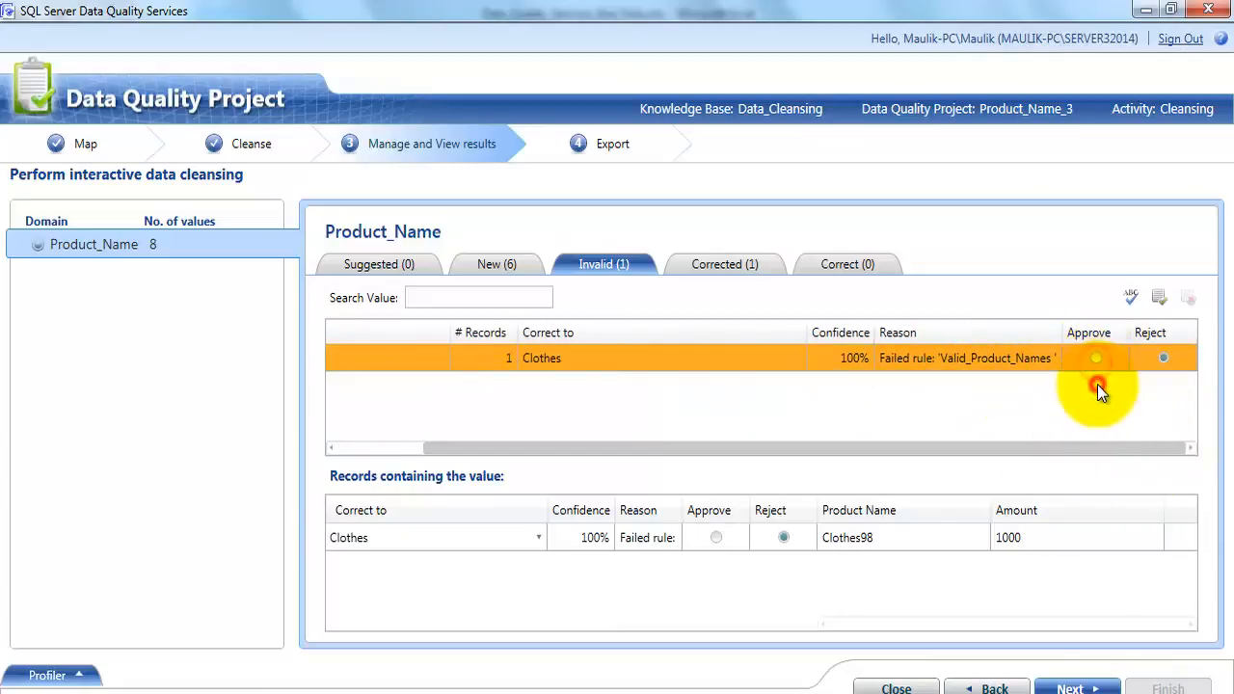
click(1096, 358)
click(725, 262)
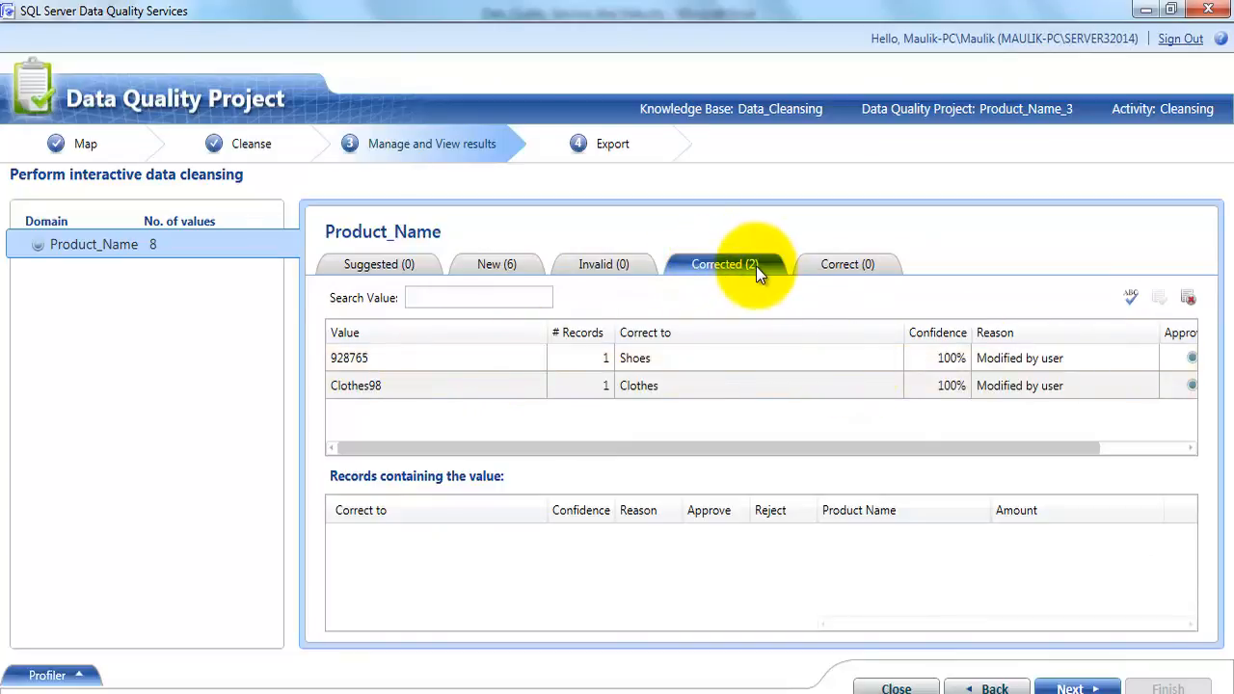
click(362, 357)
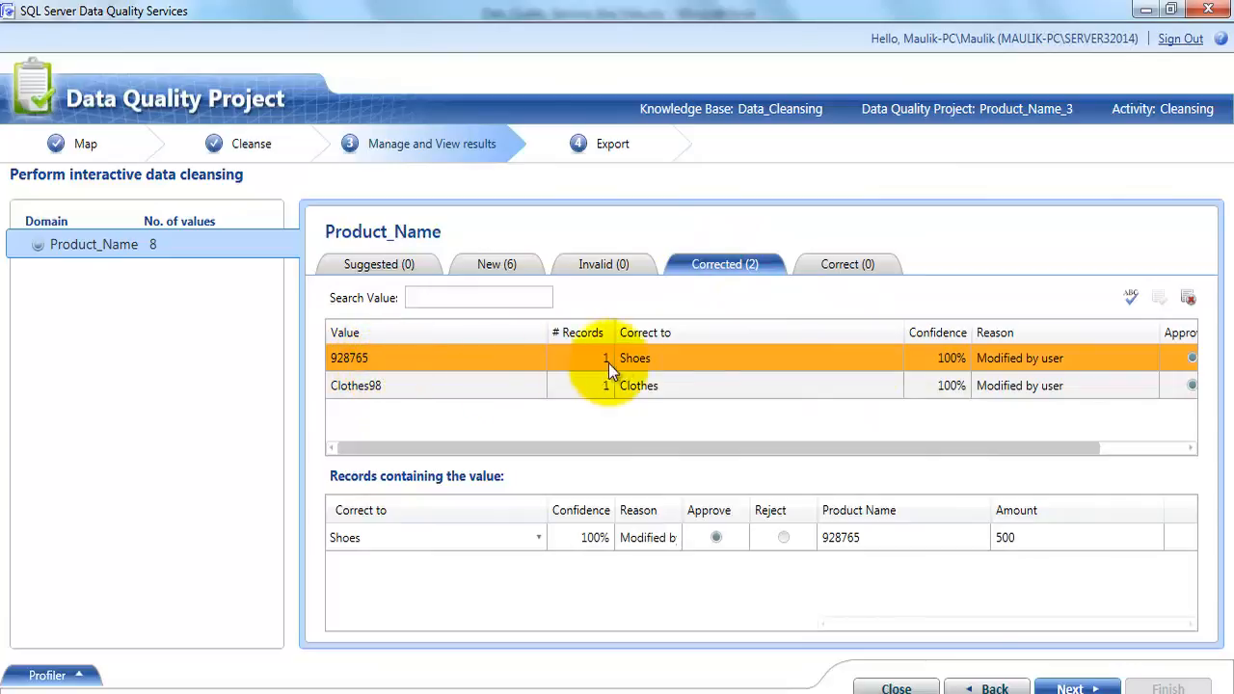
click(636, 357)
click(368, 390)
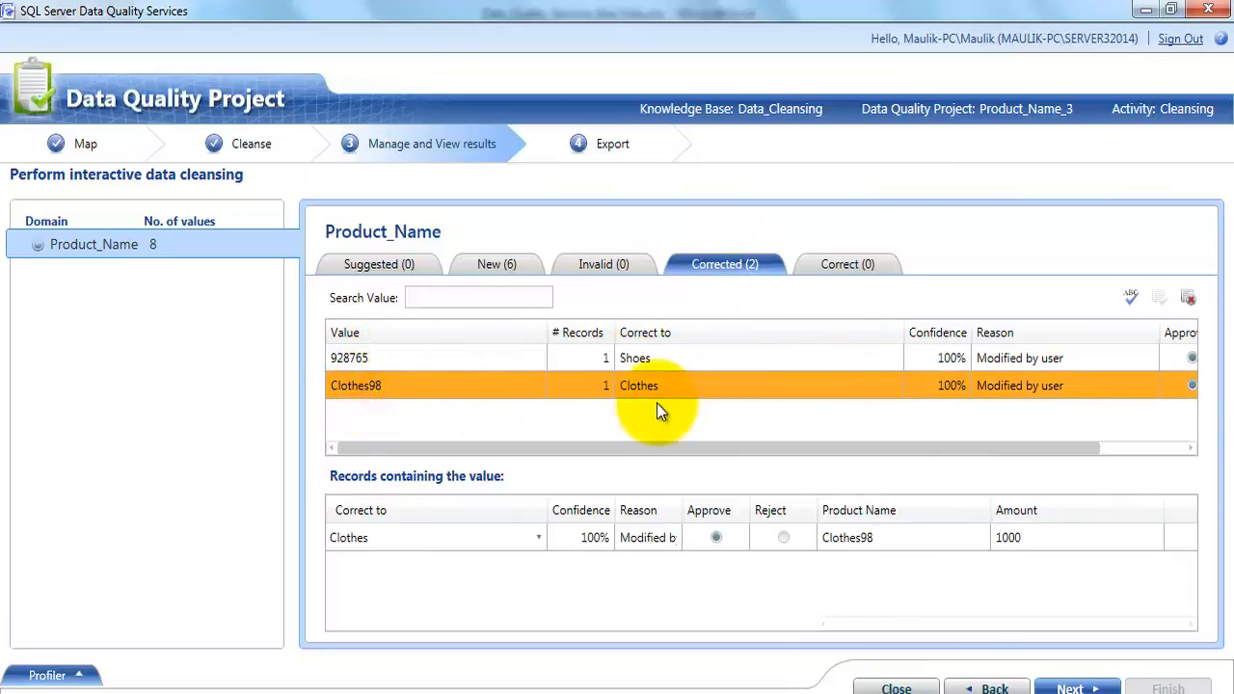
click(675, 385)
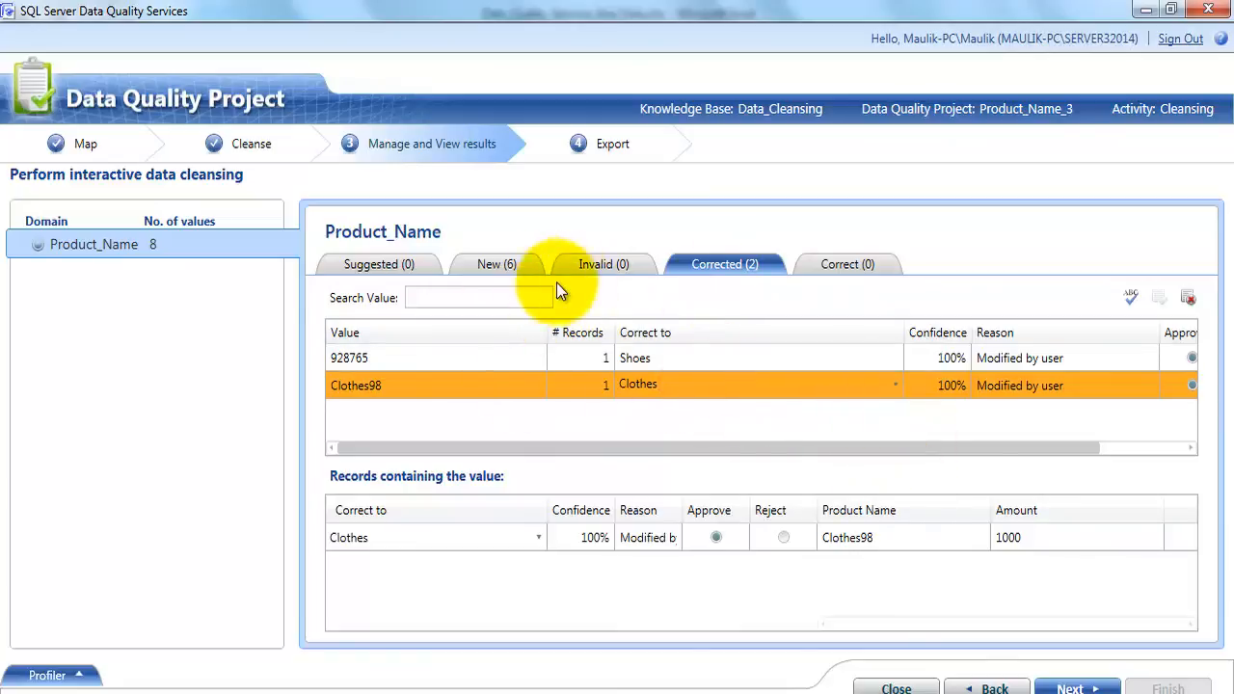
Examine each new Product_Name value, from Adidas through Shoes, with its proposed correction and reason
click(463, 264)
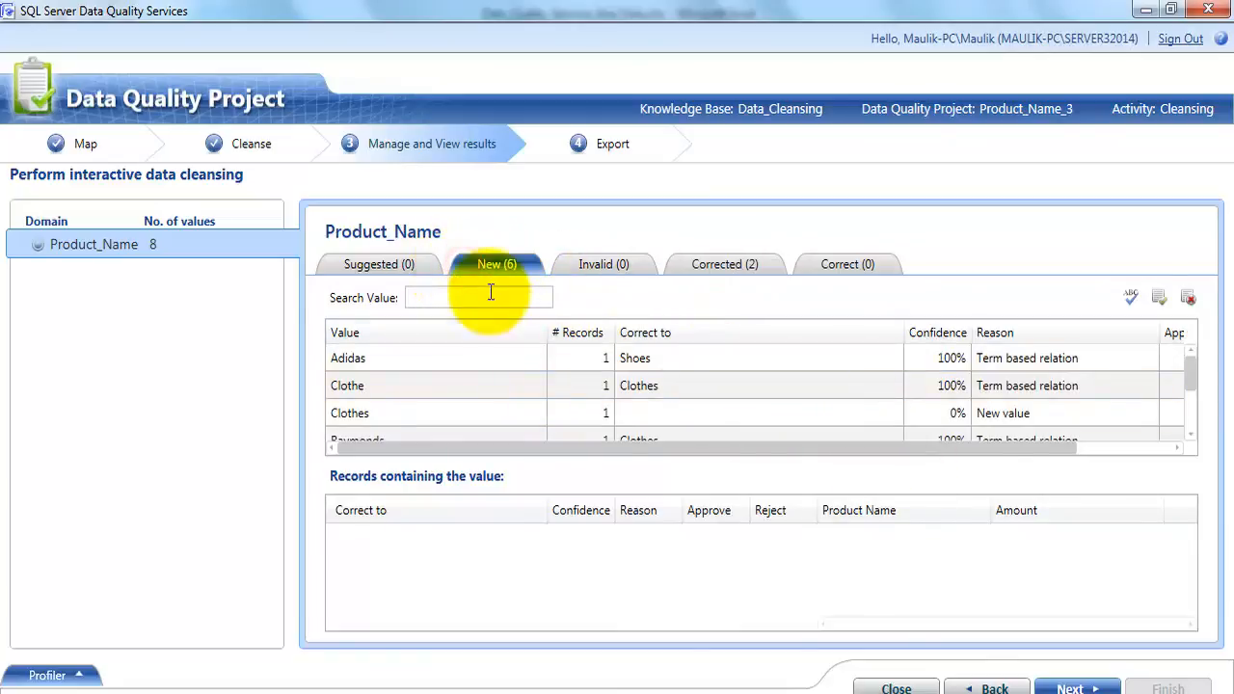
click(396, 357)
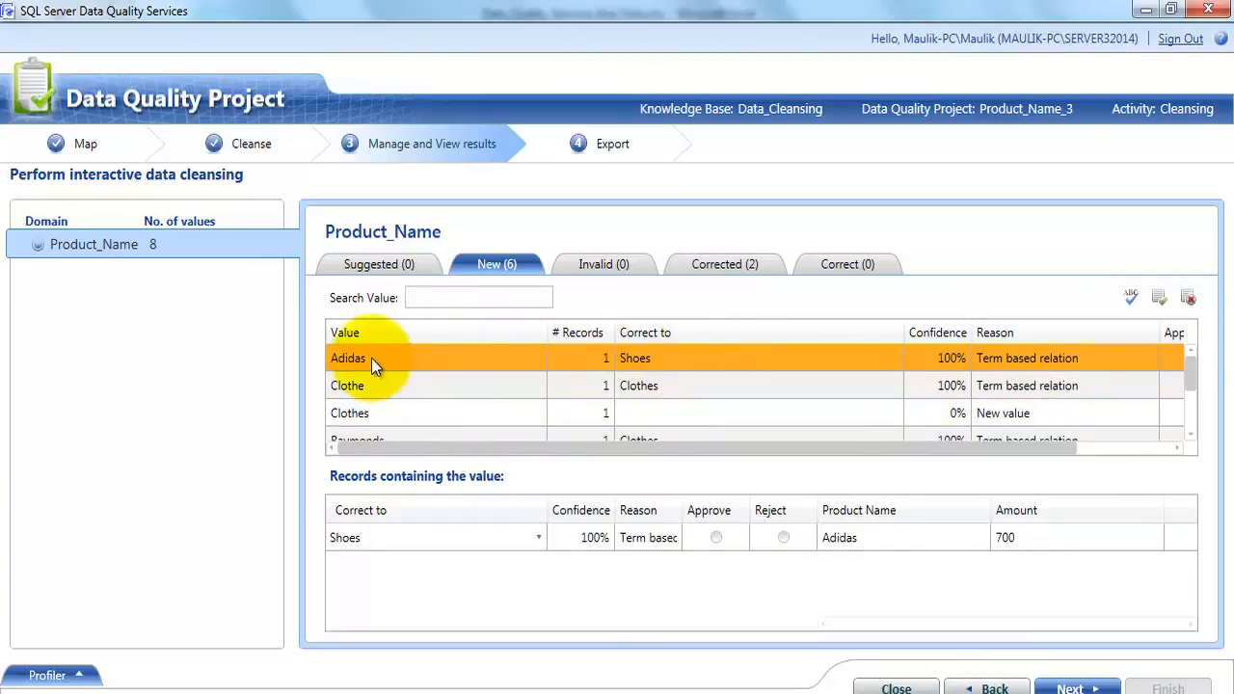
click(674, 360)
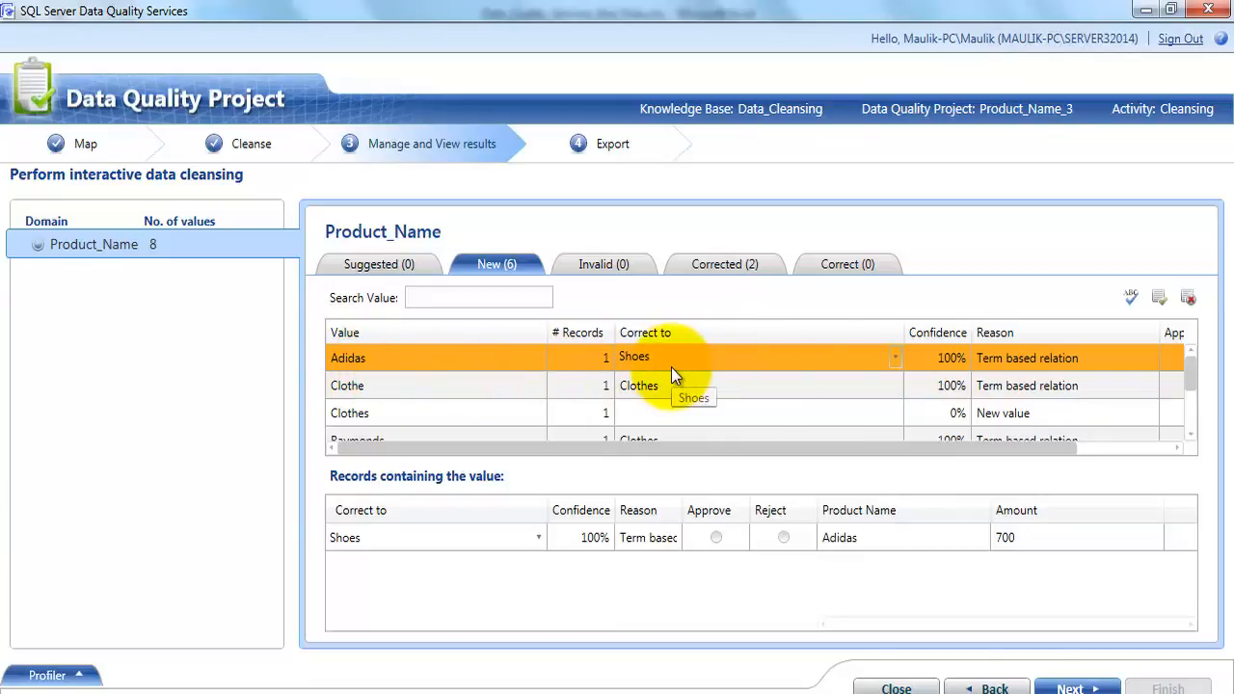
click(449, 390)
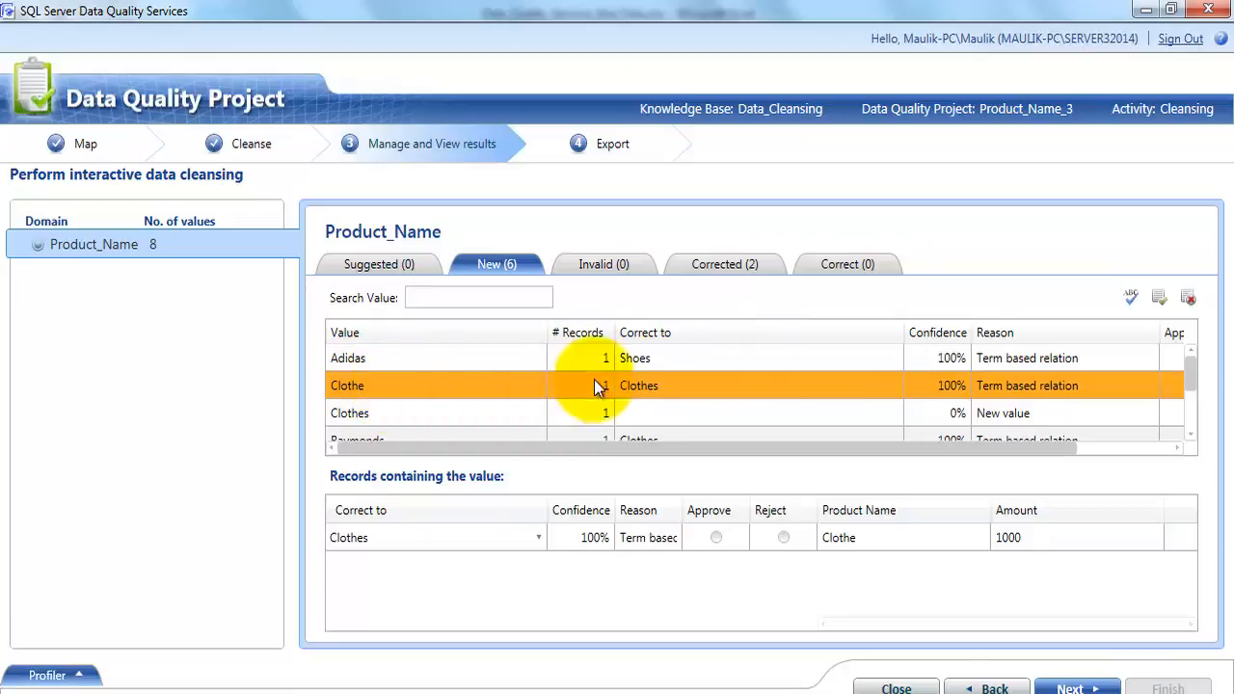
click(675, 387)
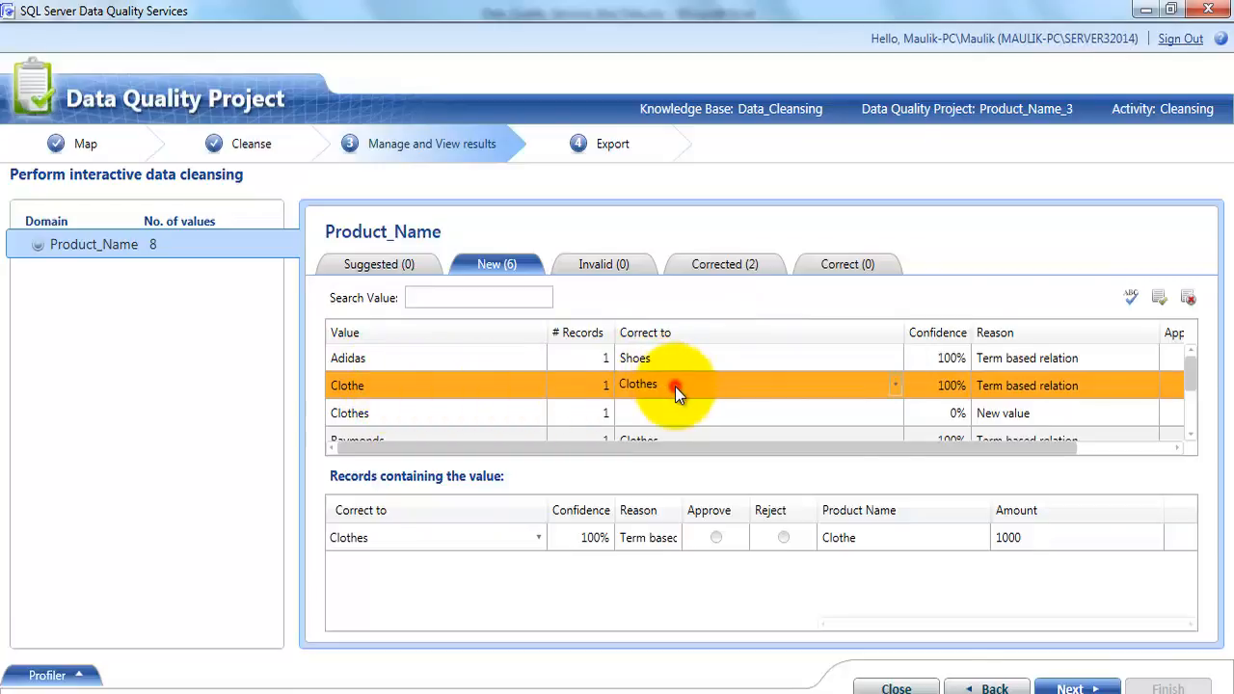
scroll(674, 388, down, 1)
scroll(674, 389, up, 1)
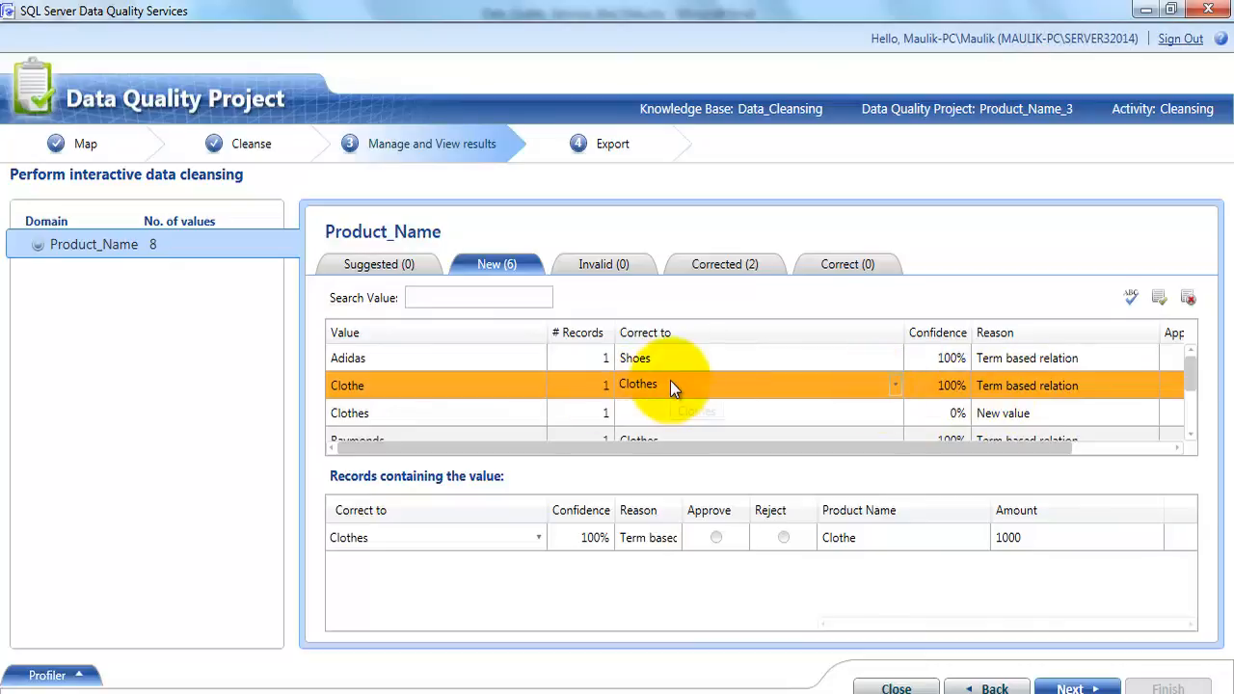
scroll(671, 385, down, 1)
scroll(631, 364, up, 1)
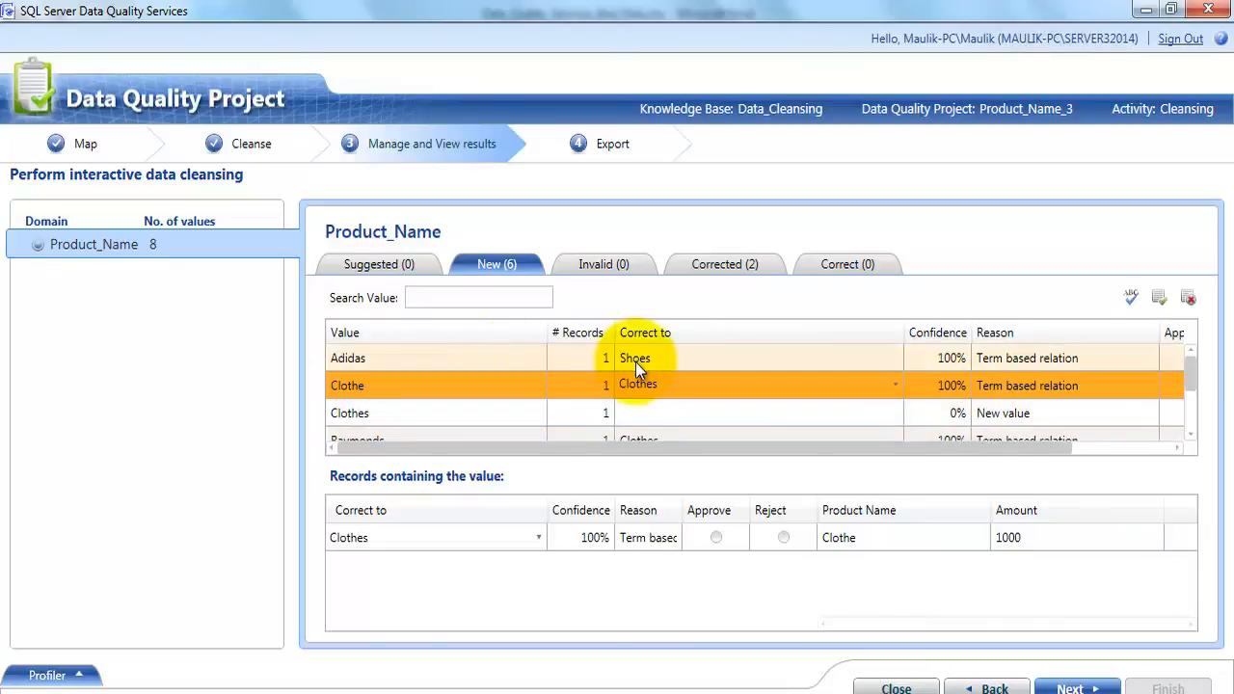
click(415, 413)
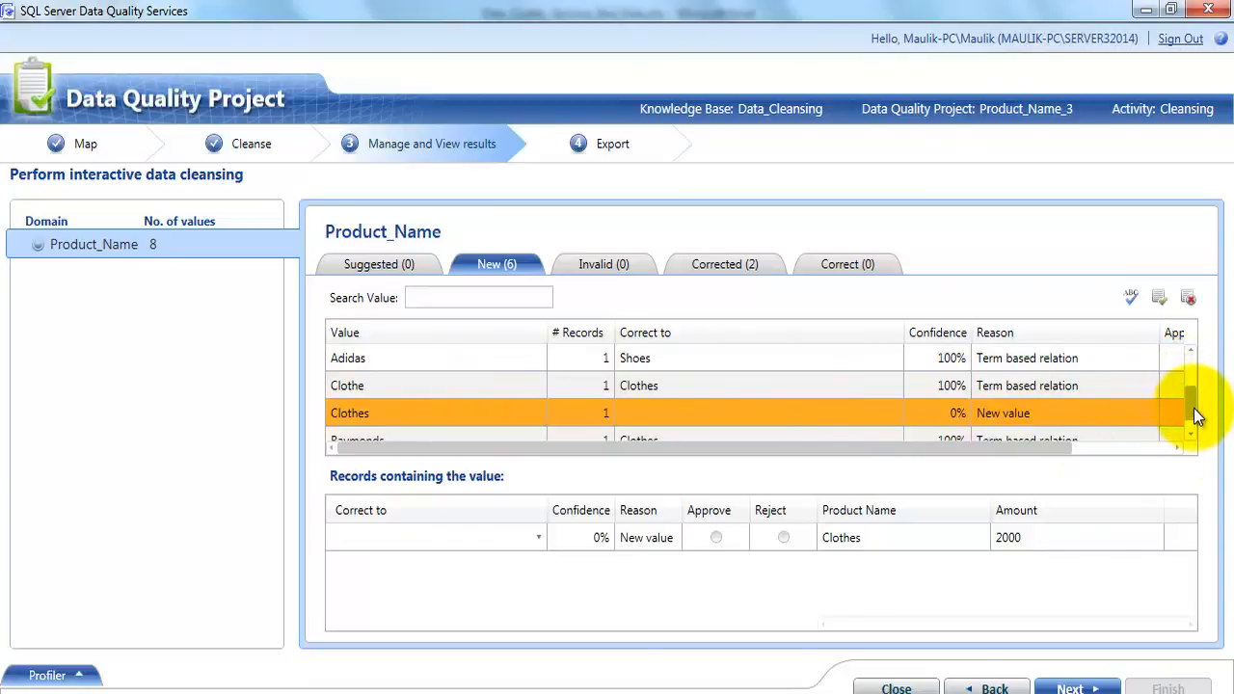
scroll(1196, 404, down, 1)
click(416, 383)
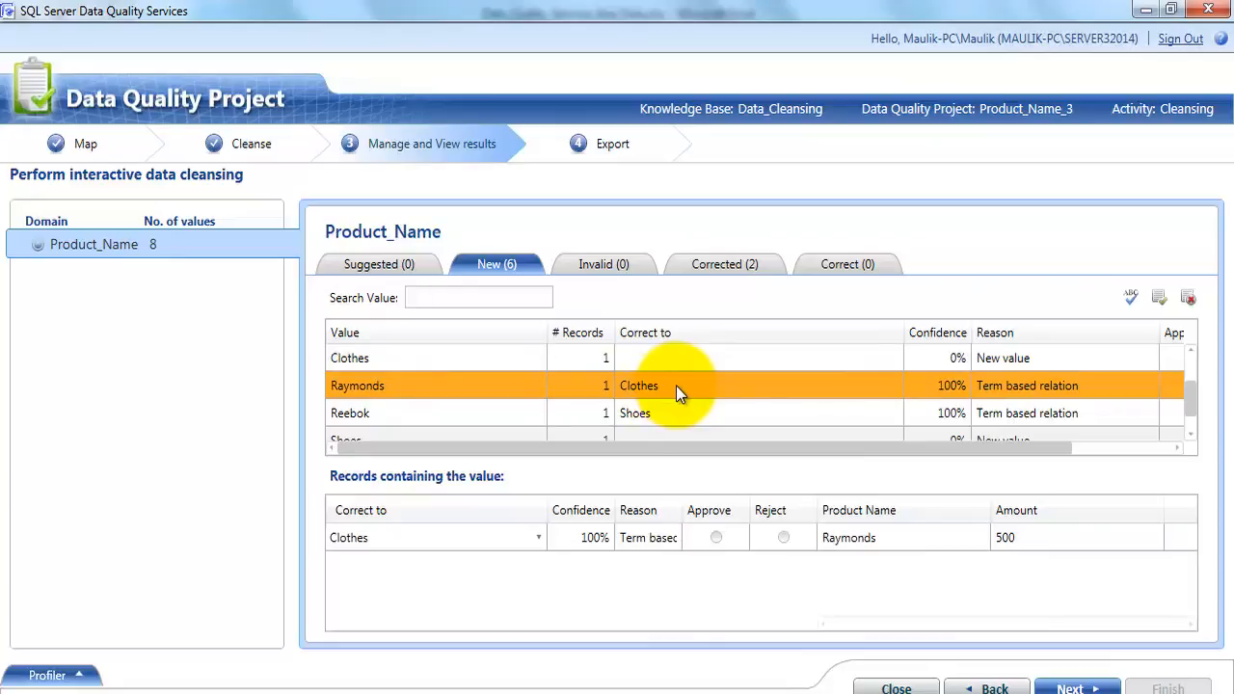
click(675, 386)
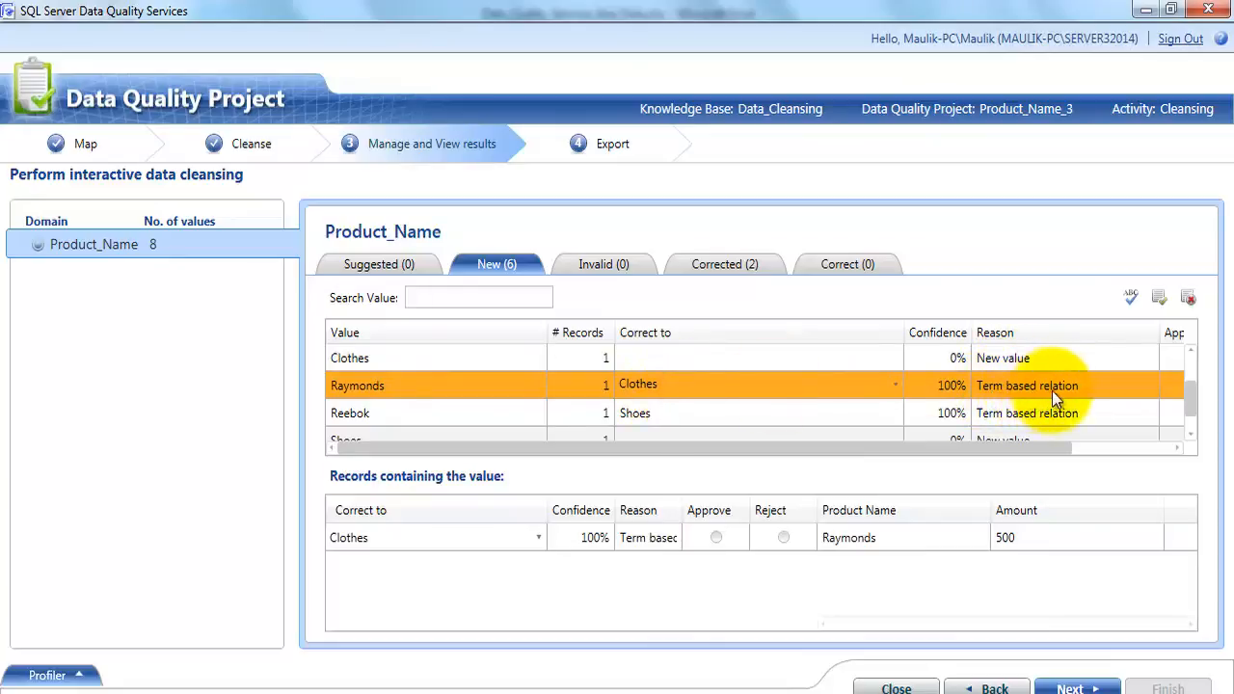
click(395, 417)
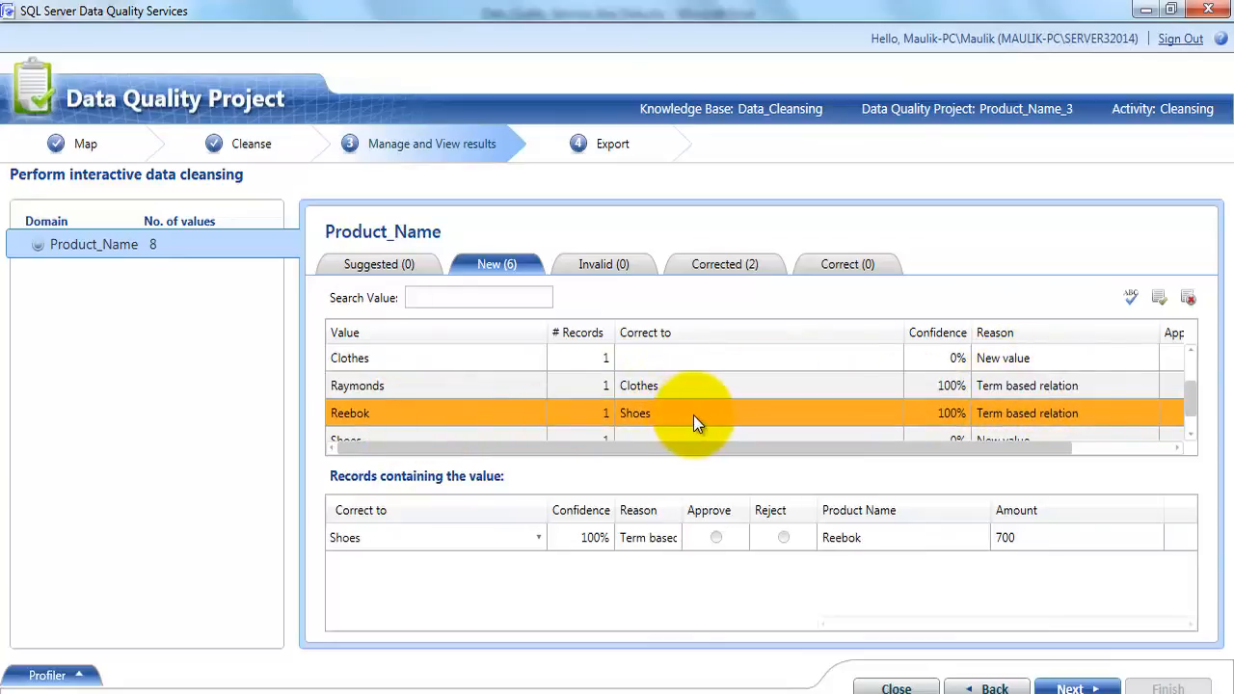
click(693, 415)
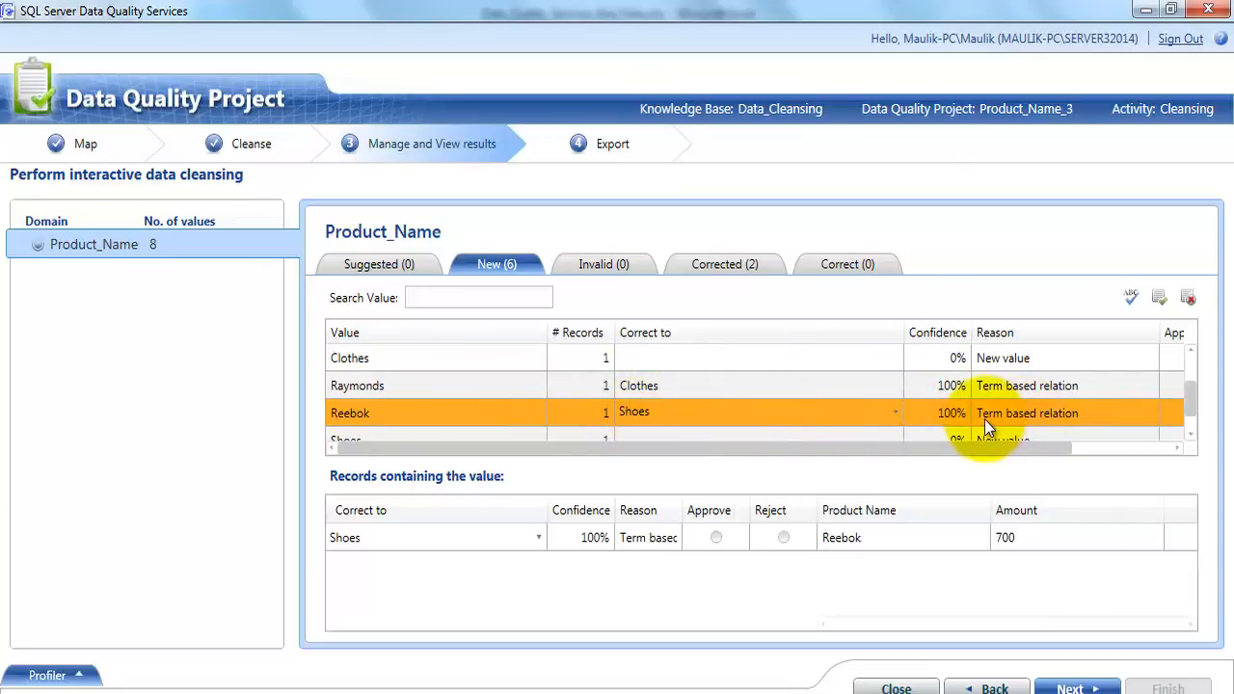
click(1185, 439)
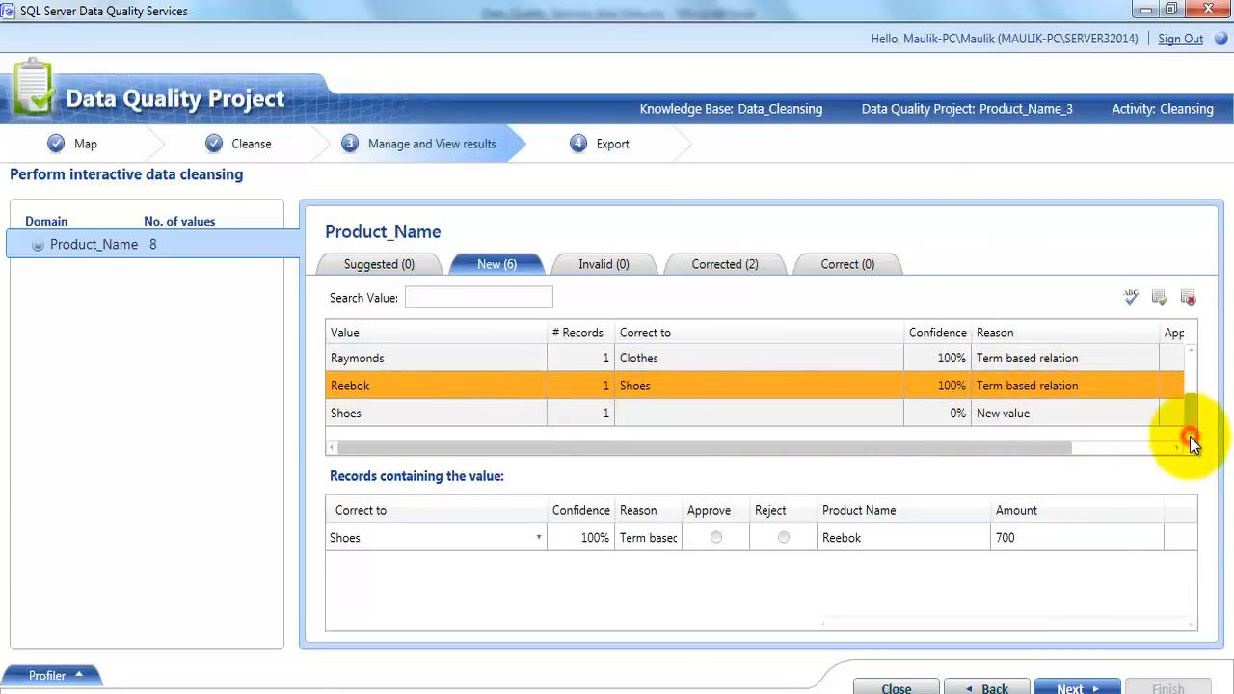
click(440, 416)
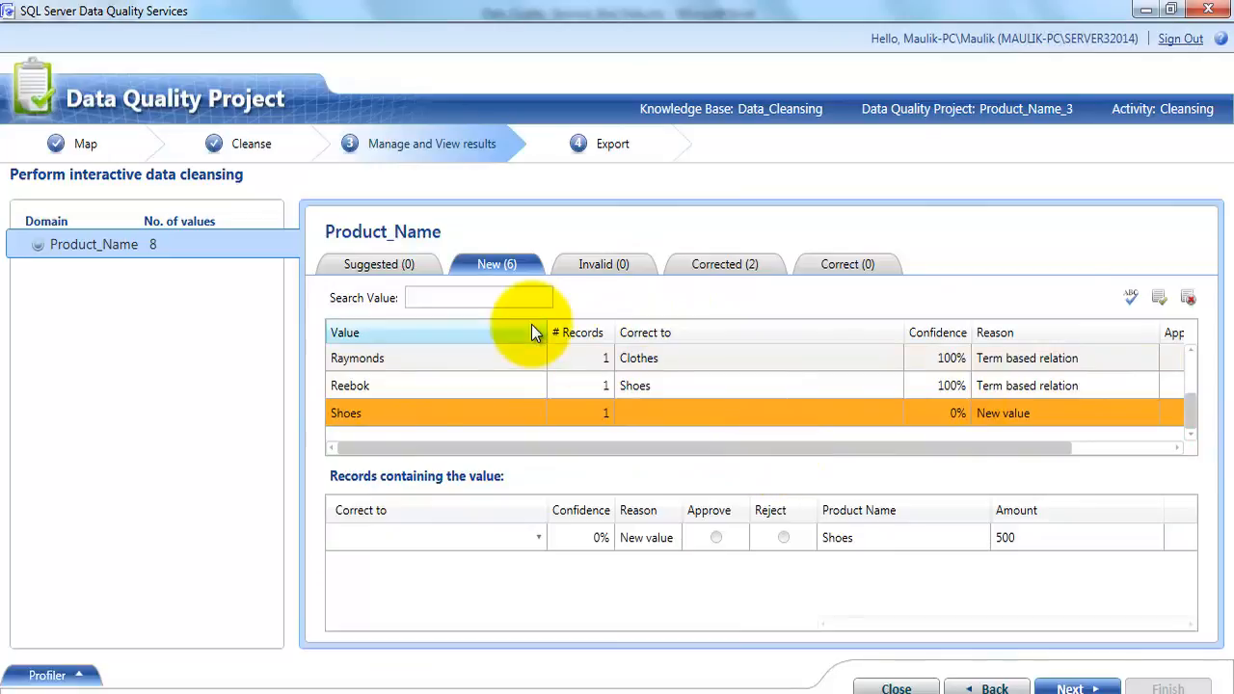
Proceed to the export stage and compare each source product name, from Clothes through 928765, with its output value and reason
click(1070, 688)
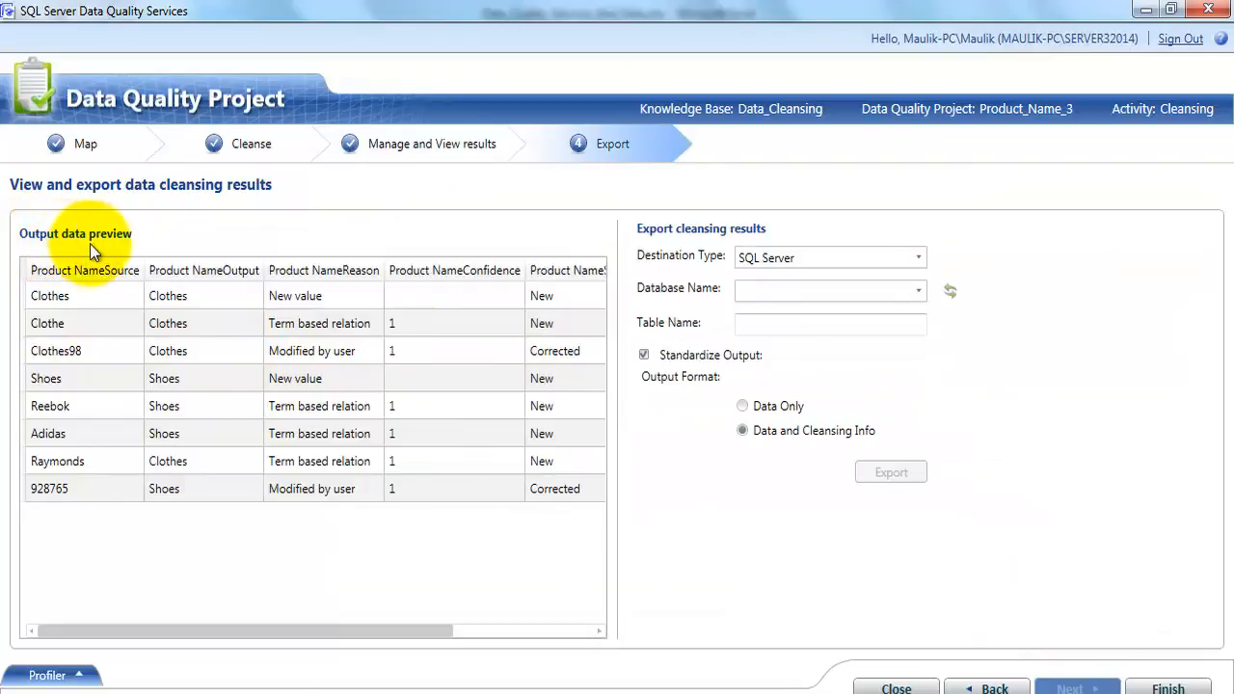
click(78, 297)
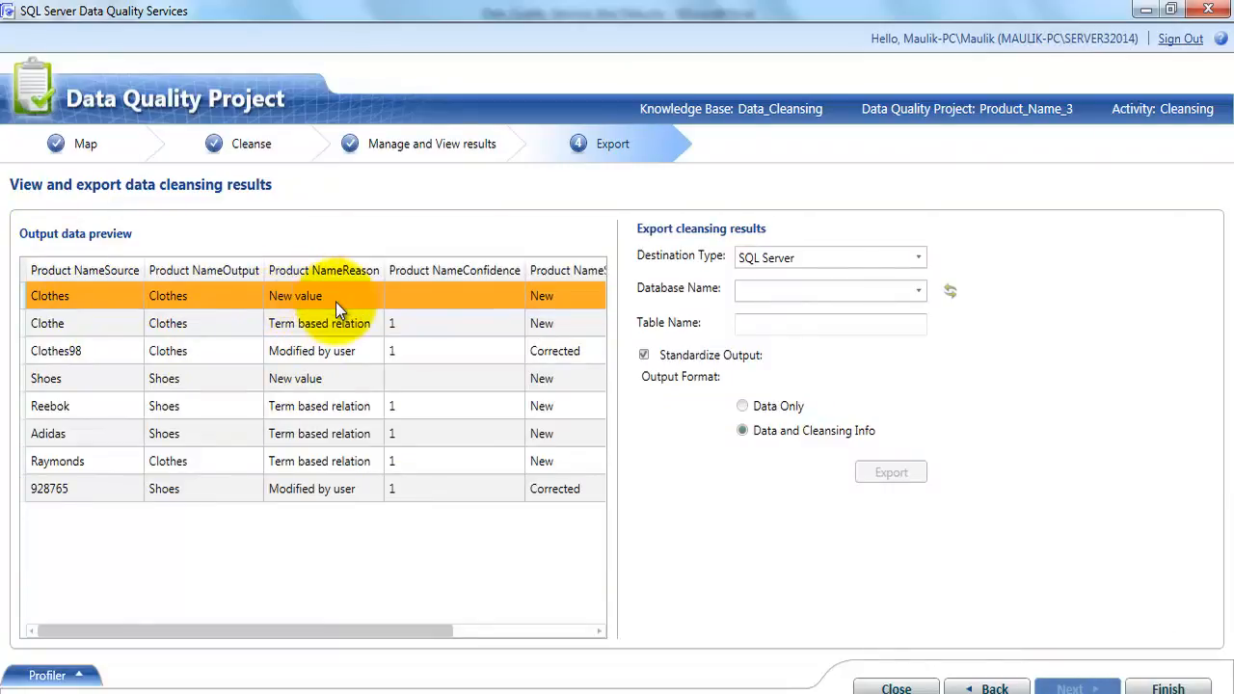
click(100, 324)
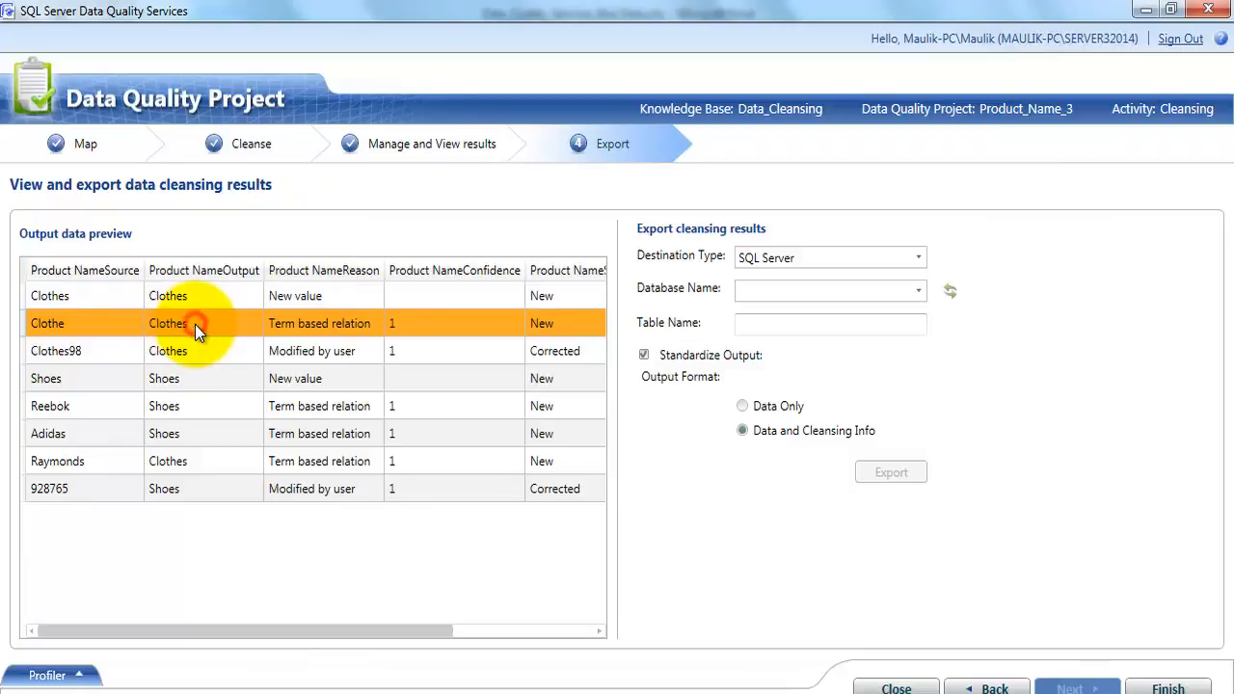
click(97, 351)
click(202, 352)
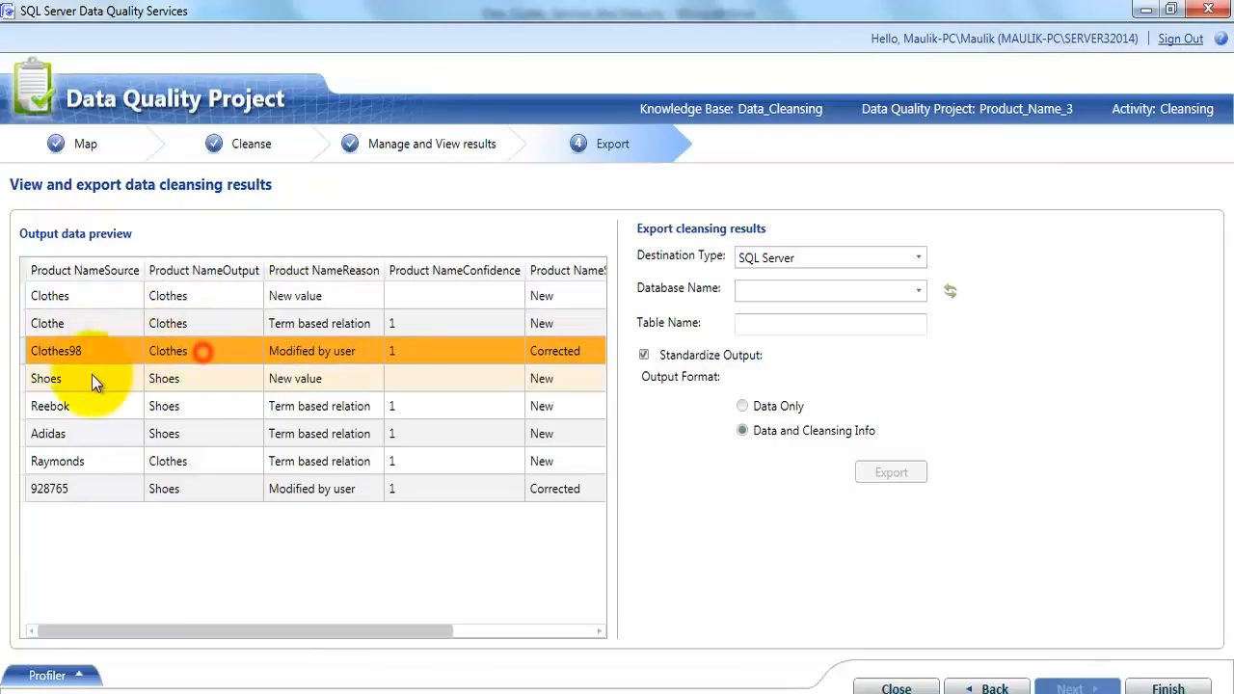
click(106, 379)
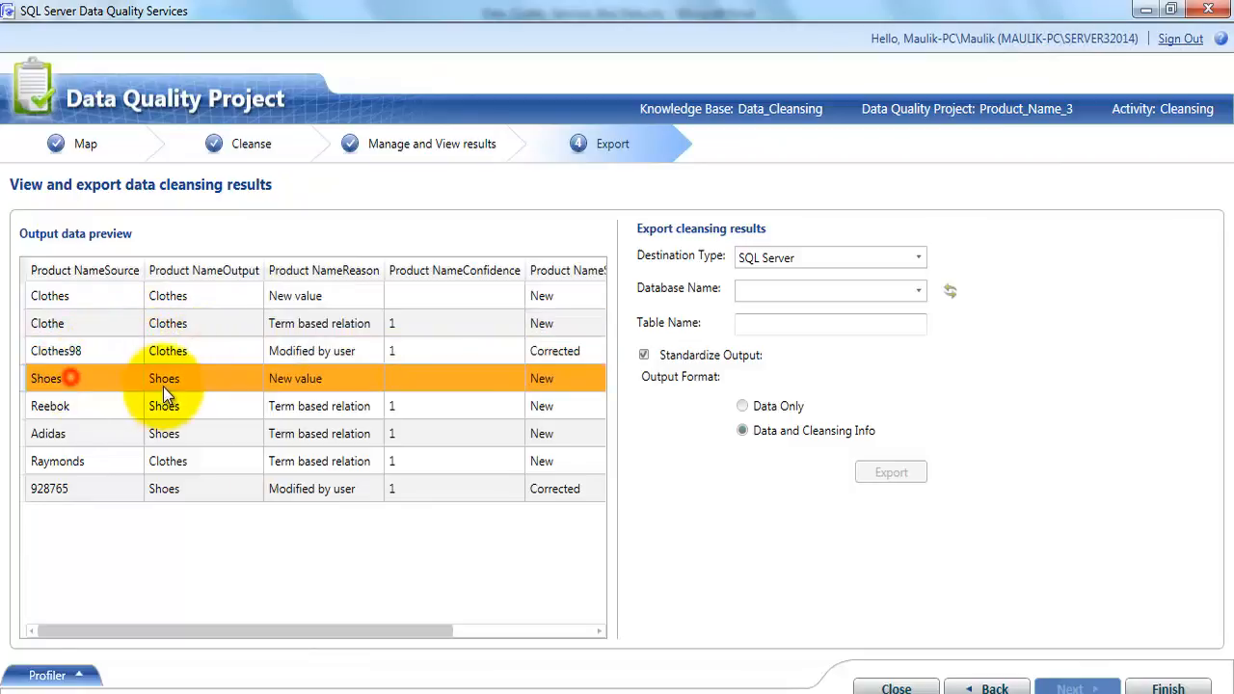
click(92, 408)
click(94, 432)
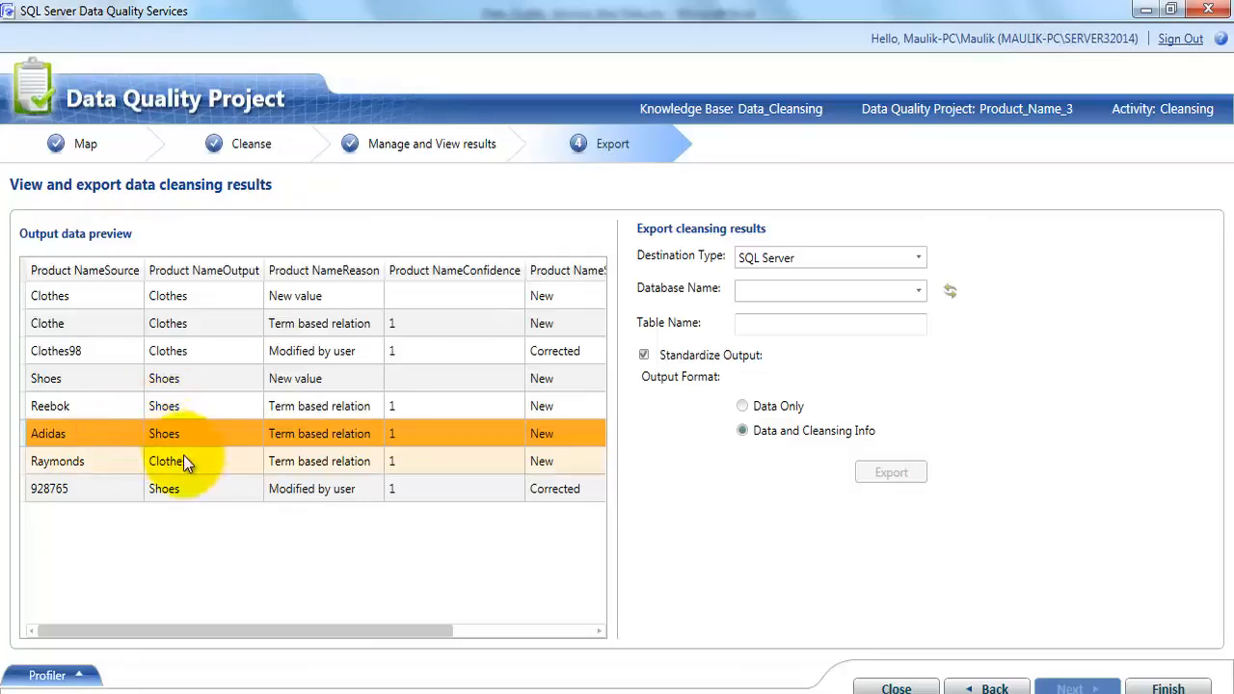
click(104, 463)
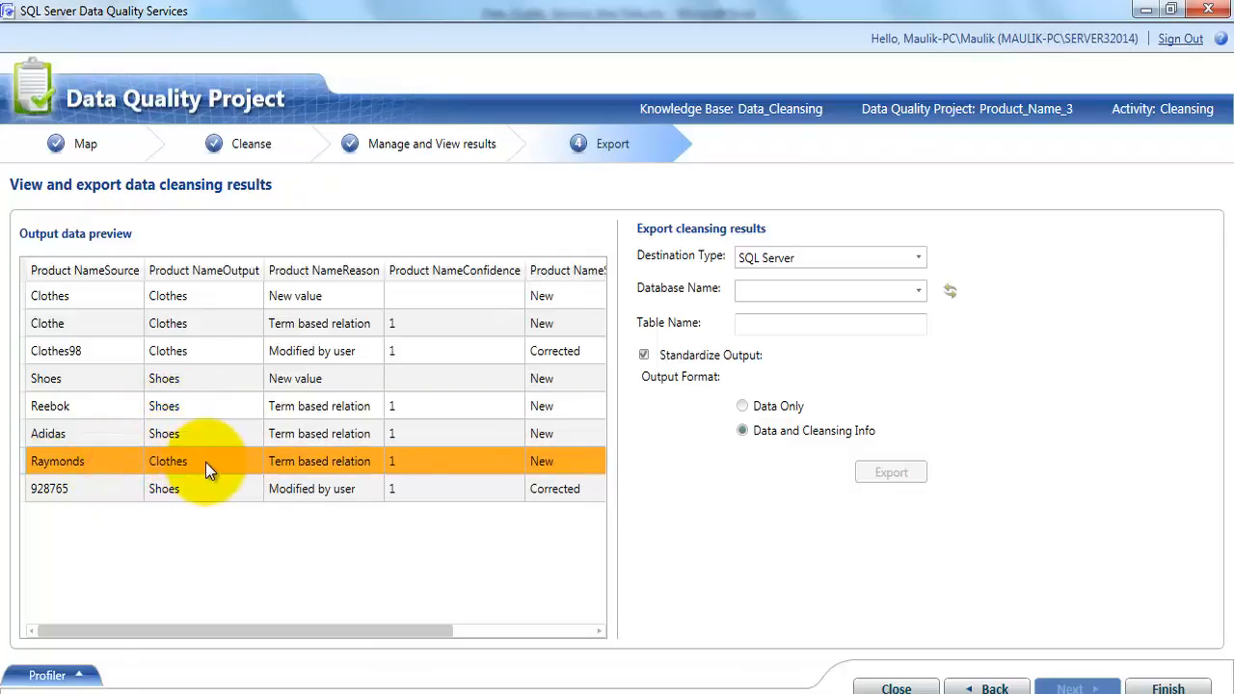
click(205, 462)
click(104, 491)
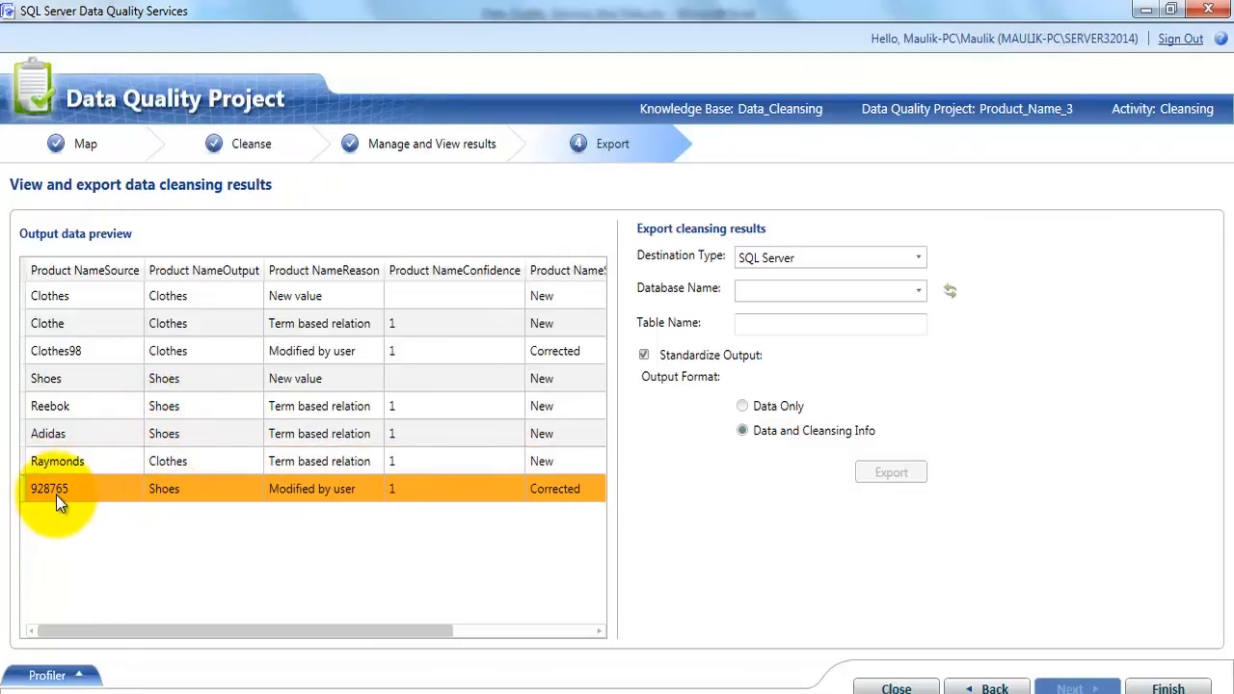
click(194, 490)
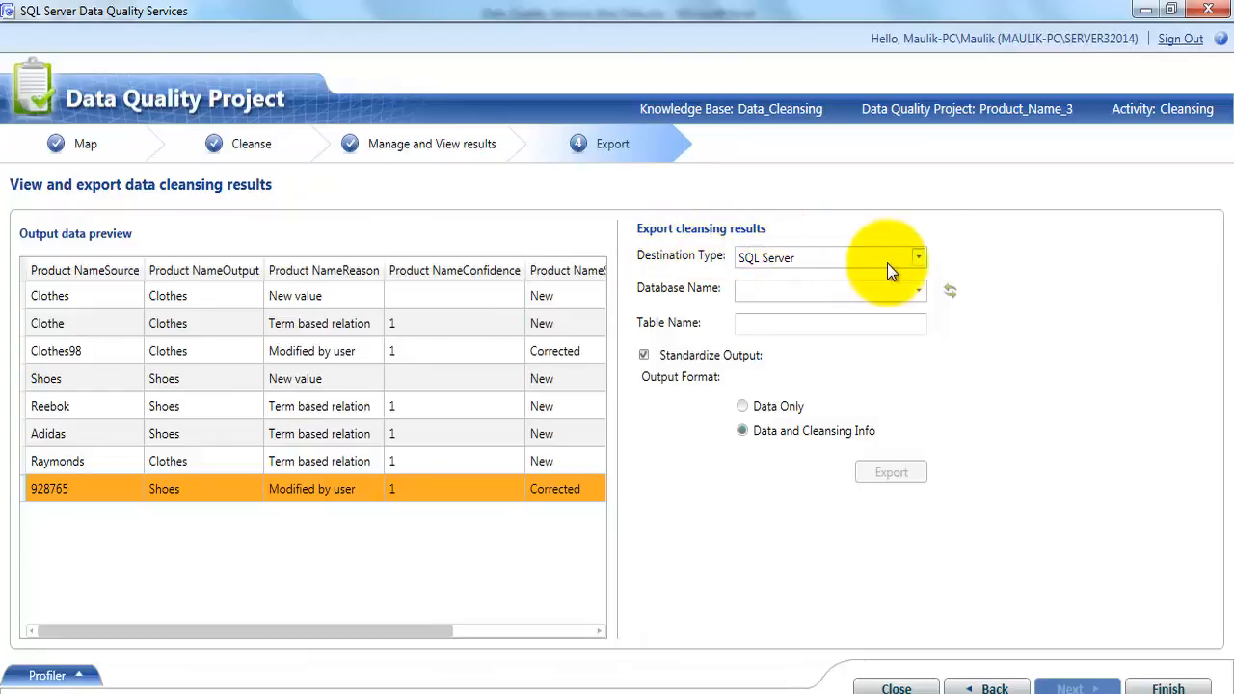
Set the export destination type to CSV File with the Data and Cleansing Info output format, and close the project
click(918, 258)
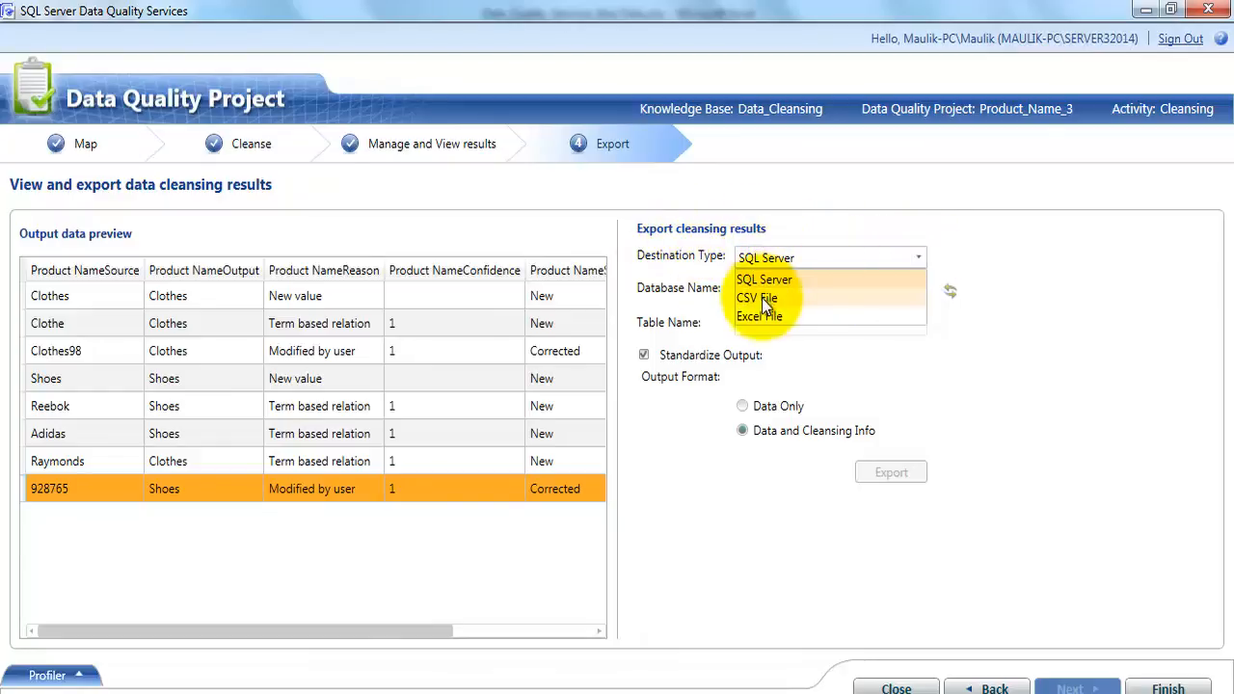
click(970, 410)
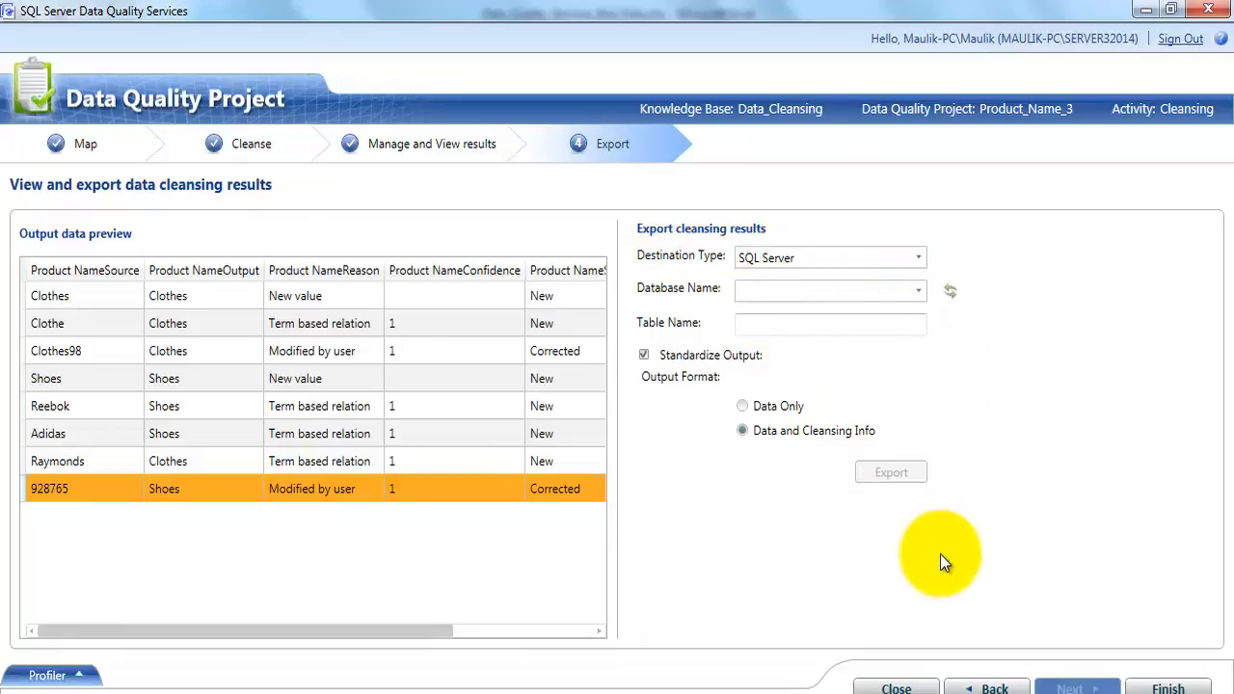
click(917, 258)
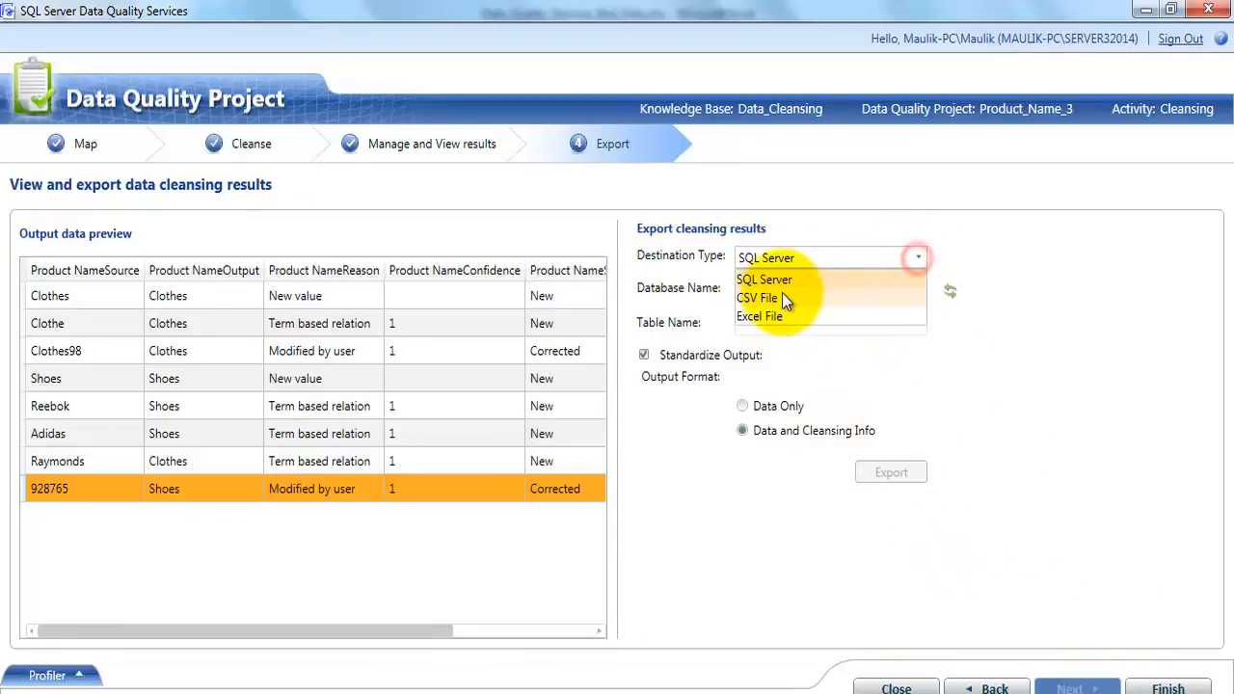
click(782, 292)
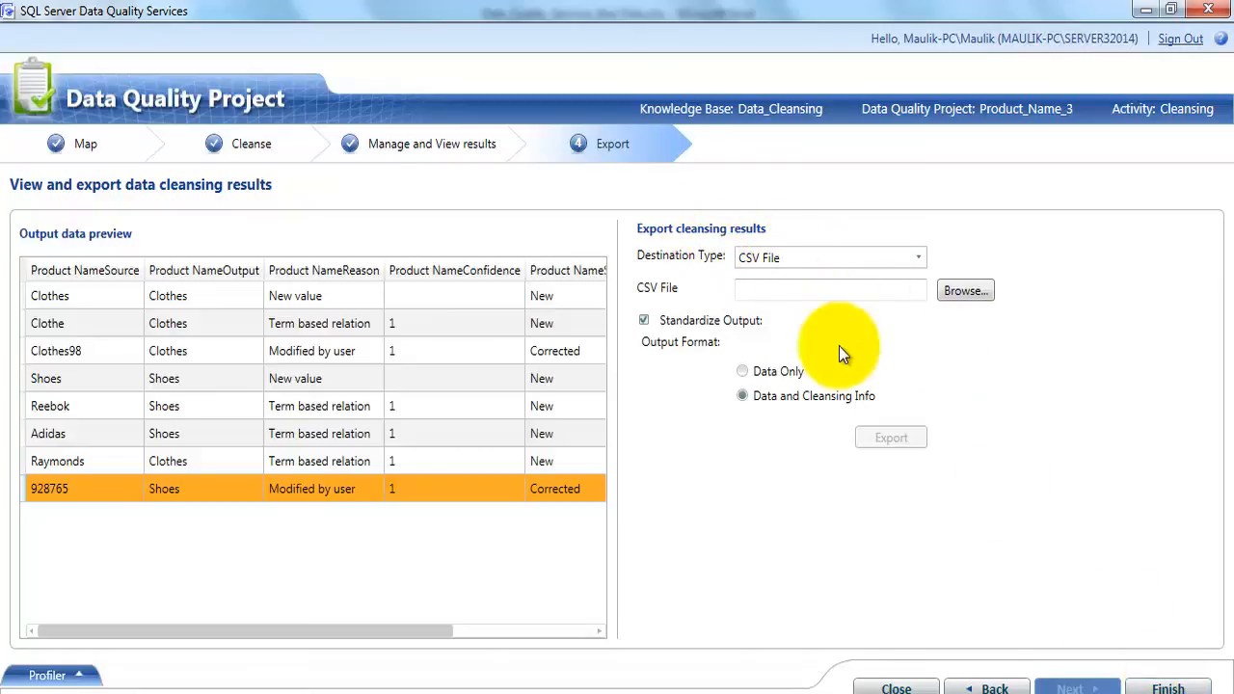
click(744, 374)
click(747, 397)
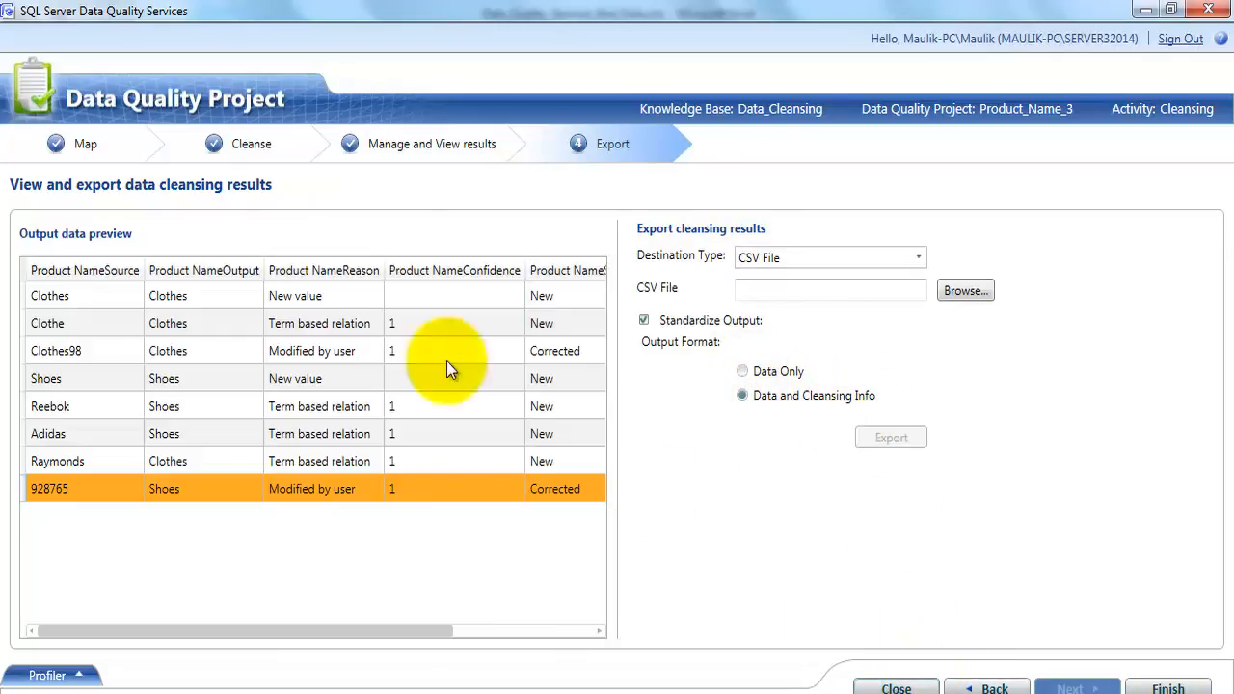
click(880, 684)
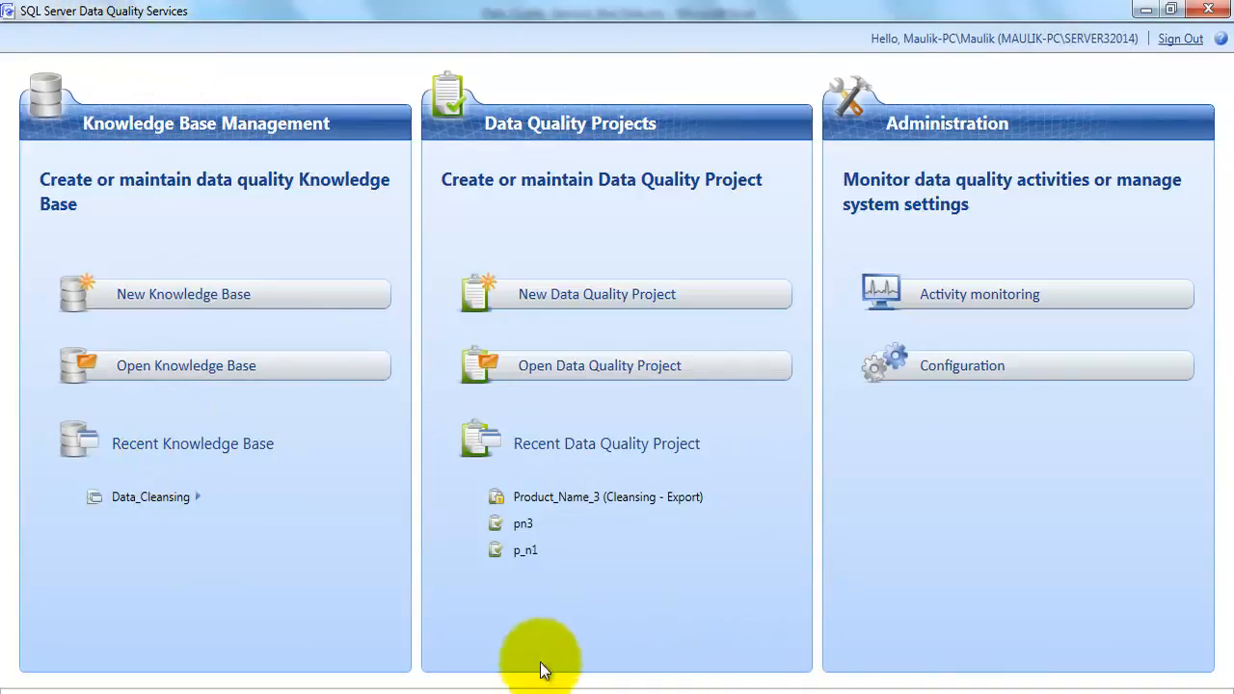
Switch to the DQS package in Visual Studio and check the file path used by the Excel Connection Manager
click(569, 689)
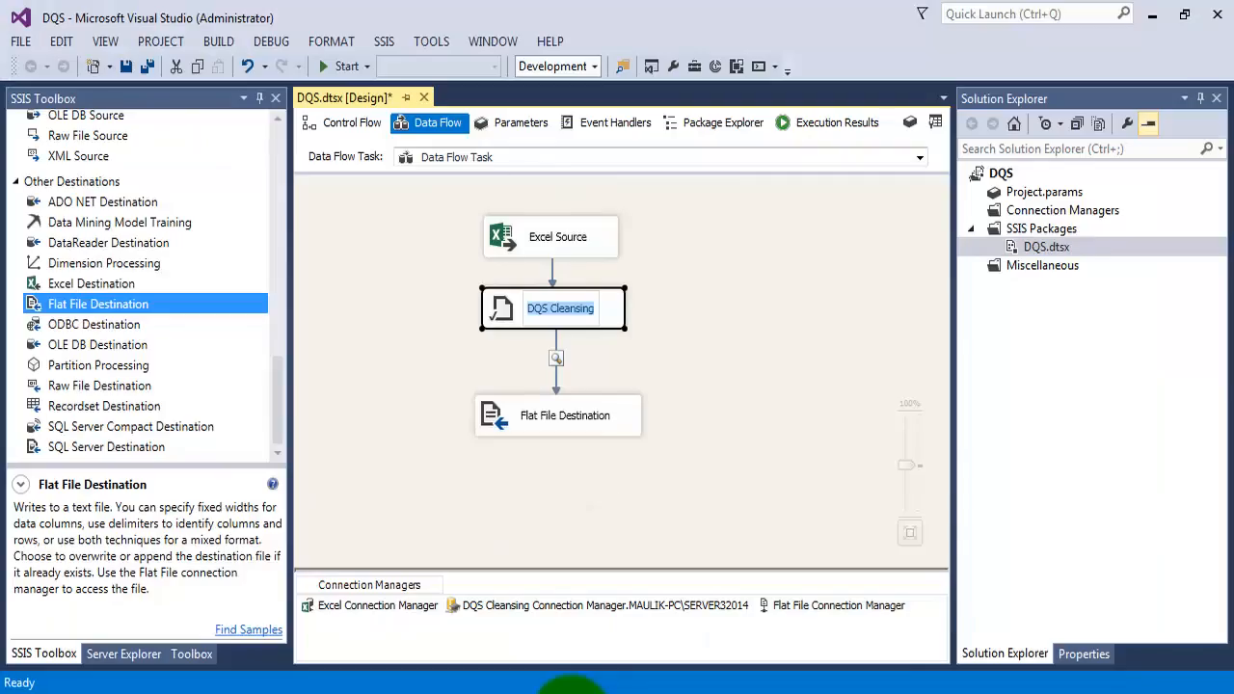
click(569, 688)
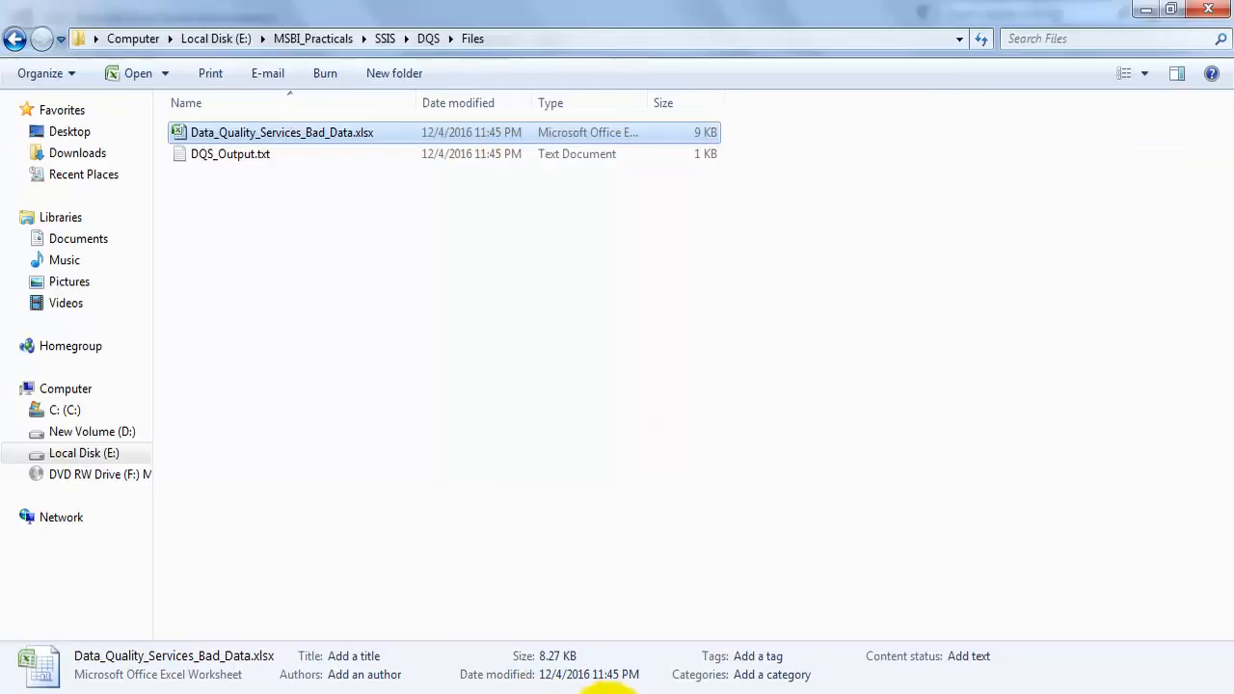
click(566, 688)
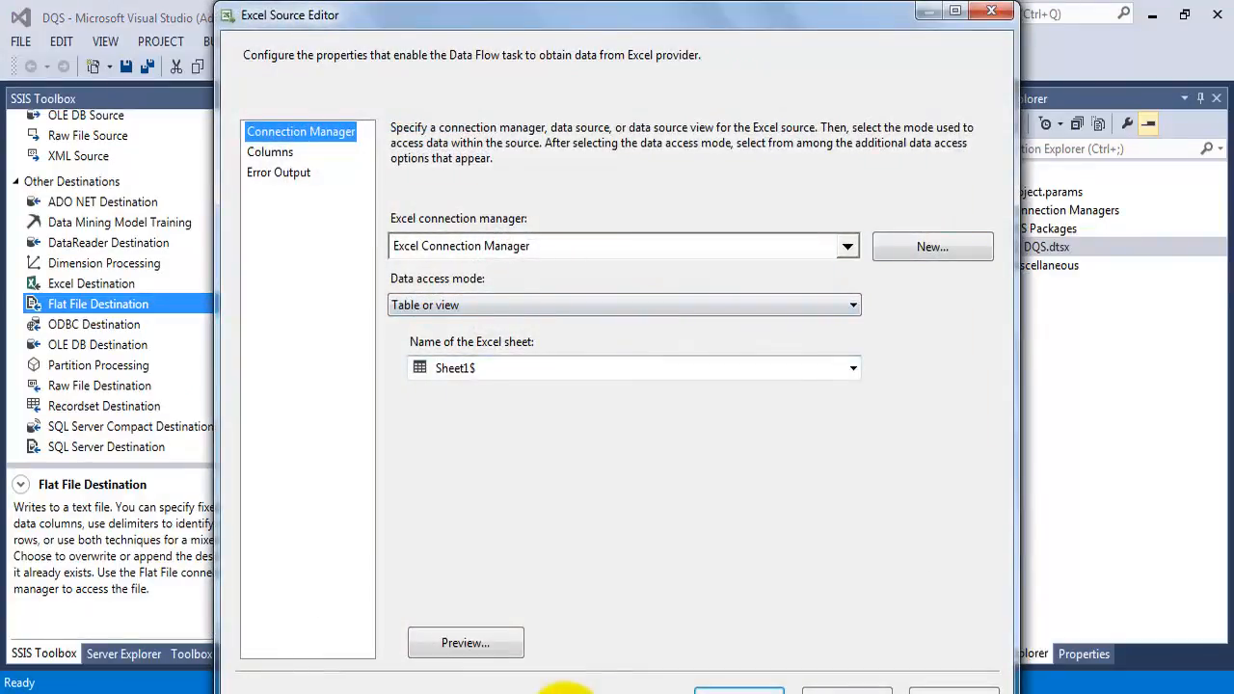
key(Escape)
click(377, 606)
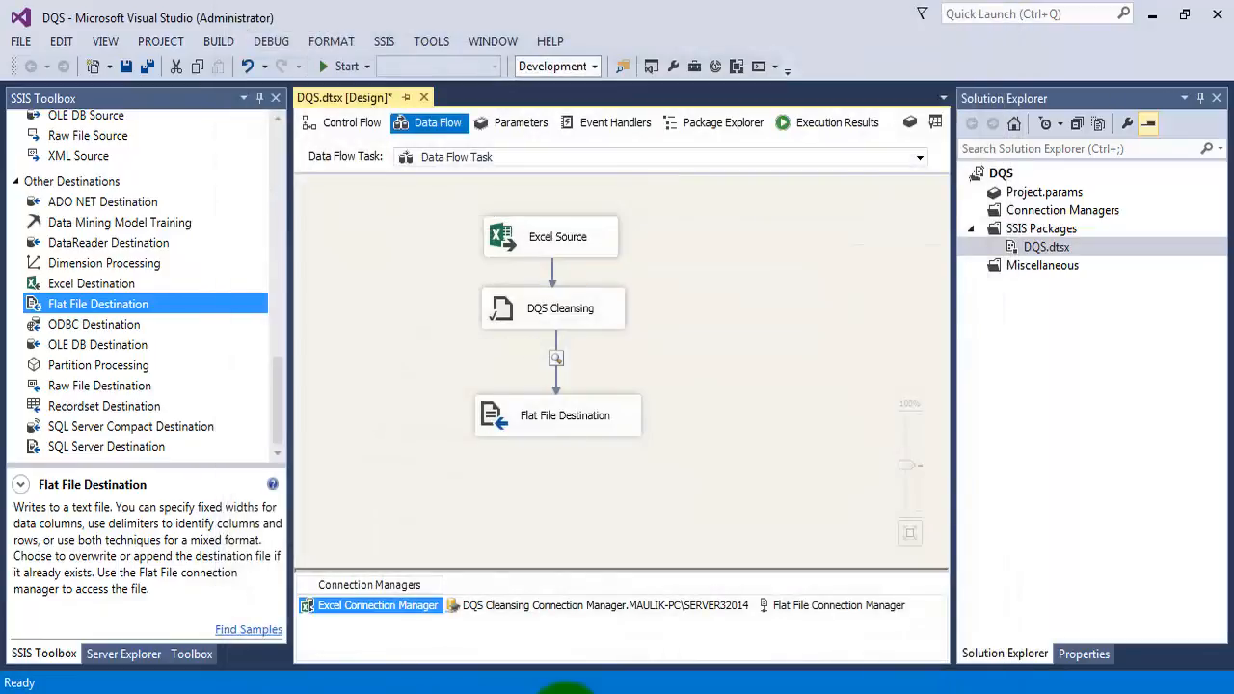
double_click(377, 605)
drag(684, 284, 320, 283)
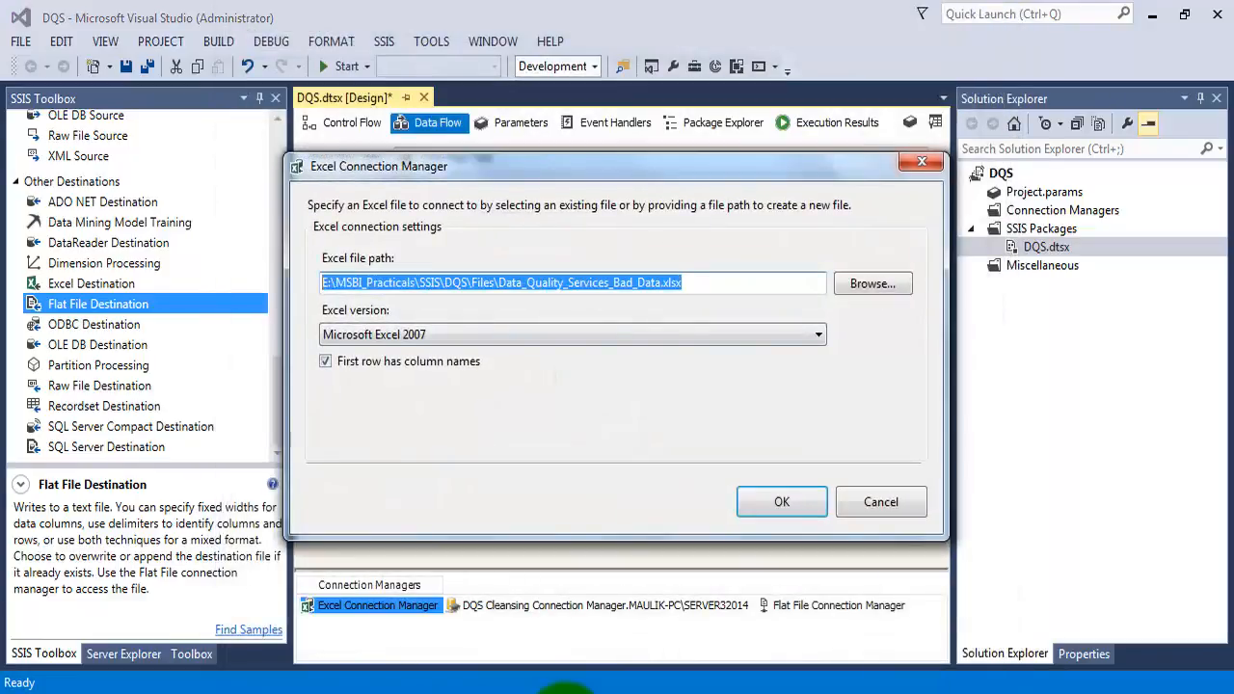
click(922, 162)
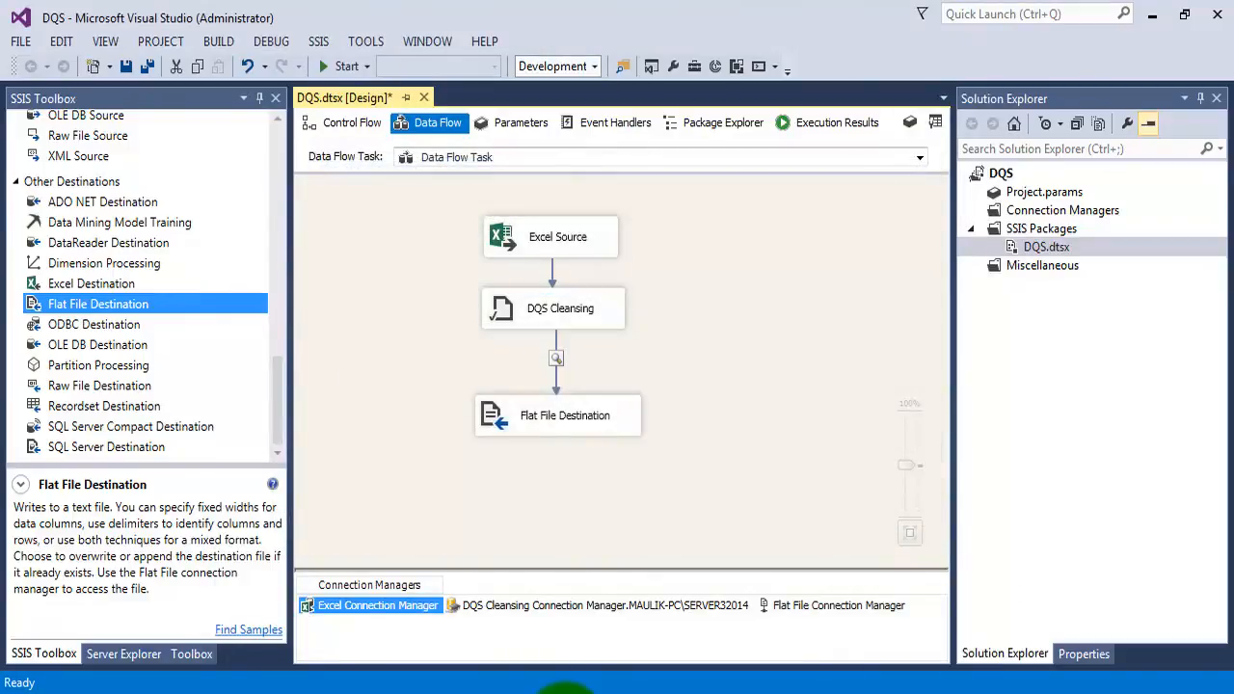
Review the Excel Source and DQS Cleansing components in the data flow, and locate the DQS Cleansing transformation in the SSIS Toolbox
click(557, 237)
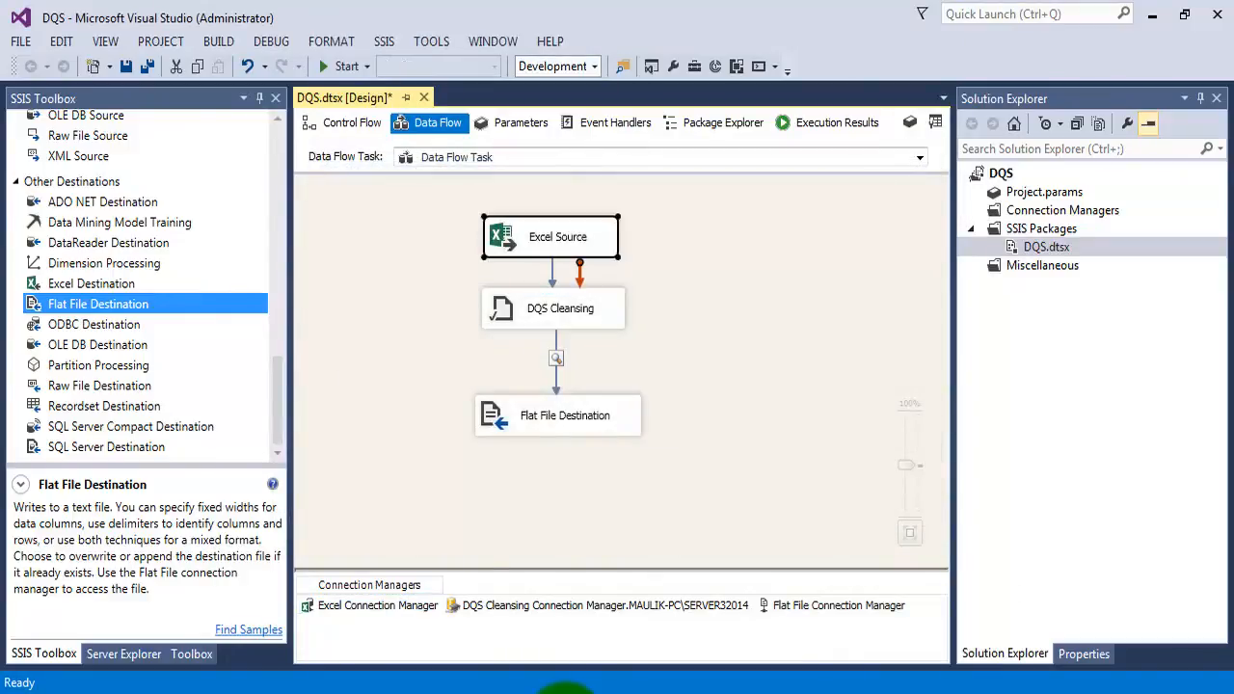
click(578, 313)
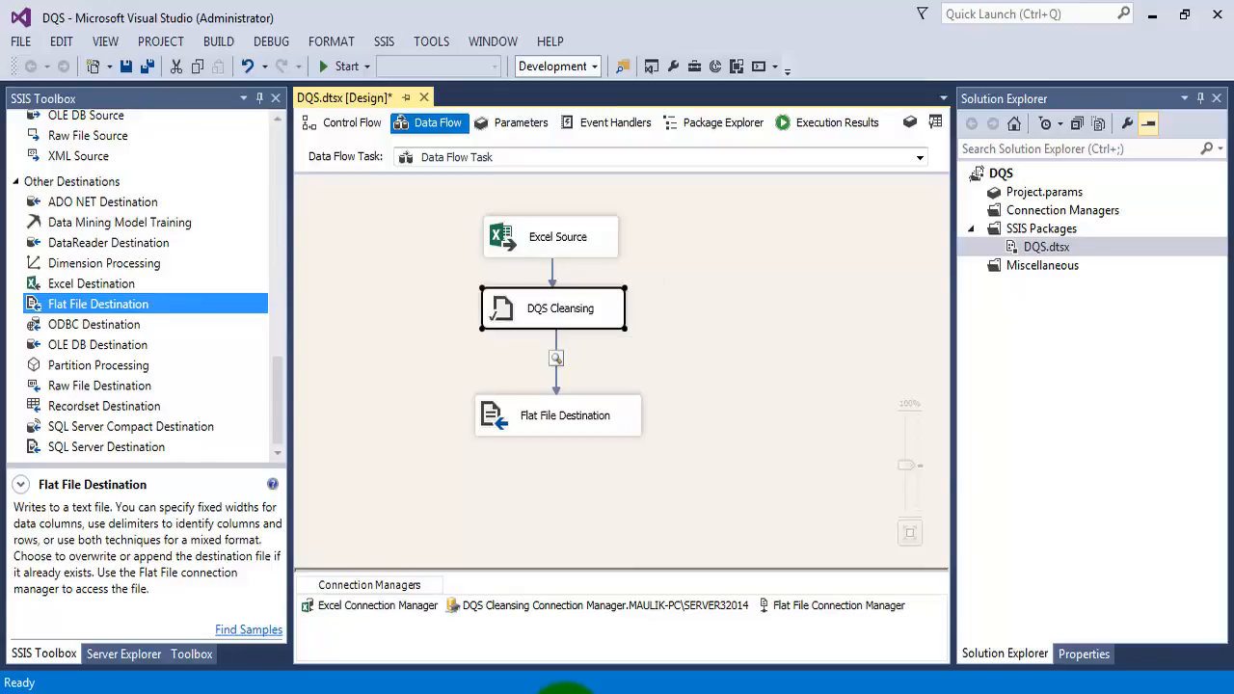
scroll(144, 290, up, 14)
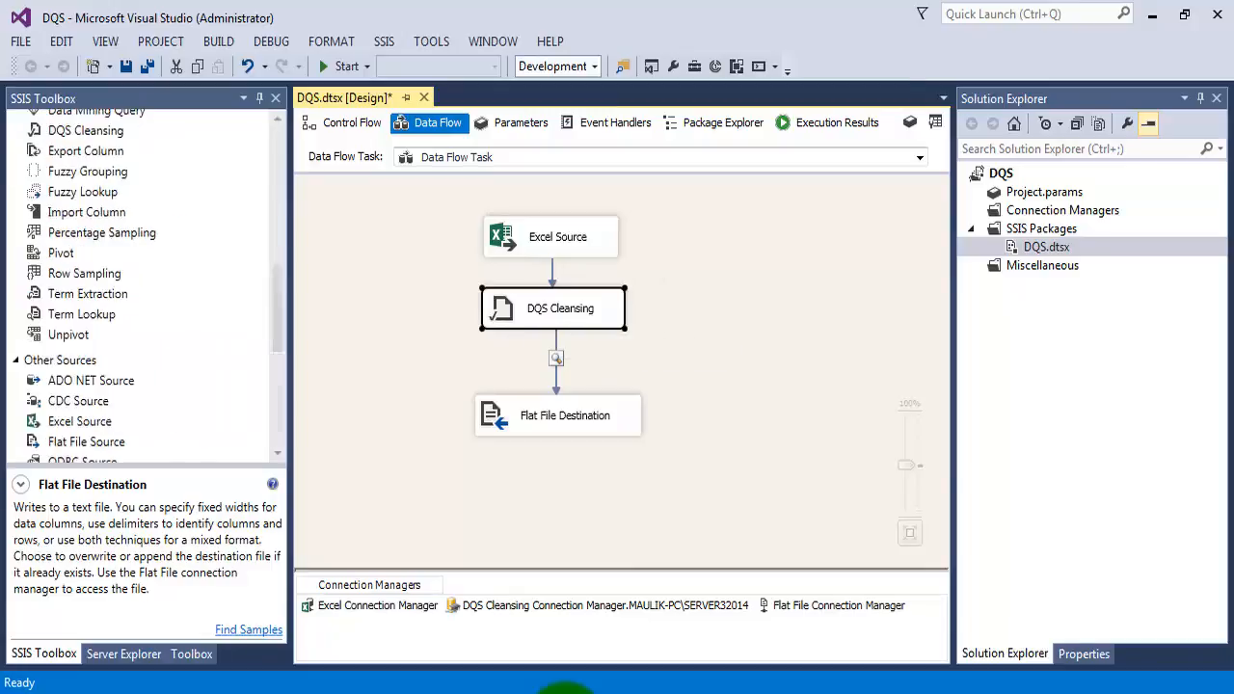
scroll(145, 289, down, 6)
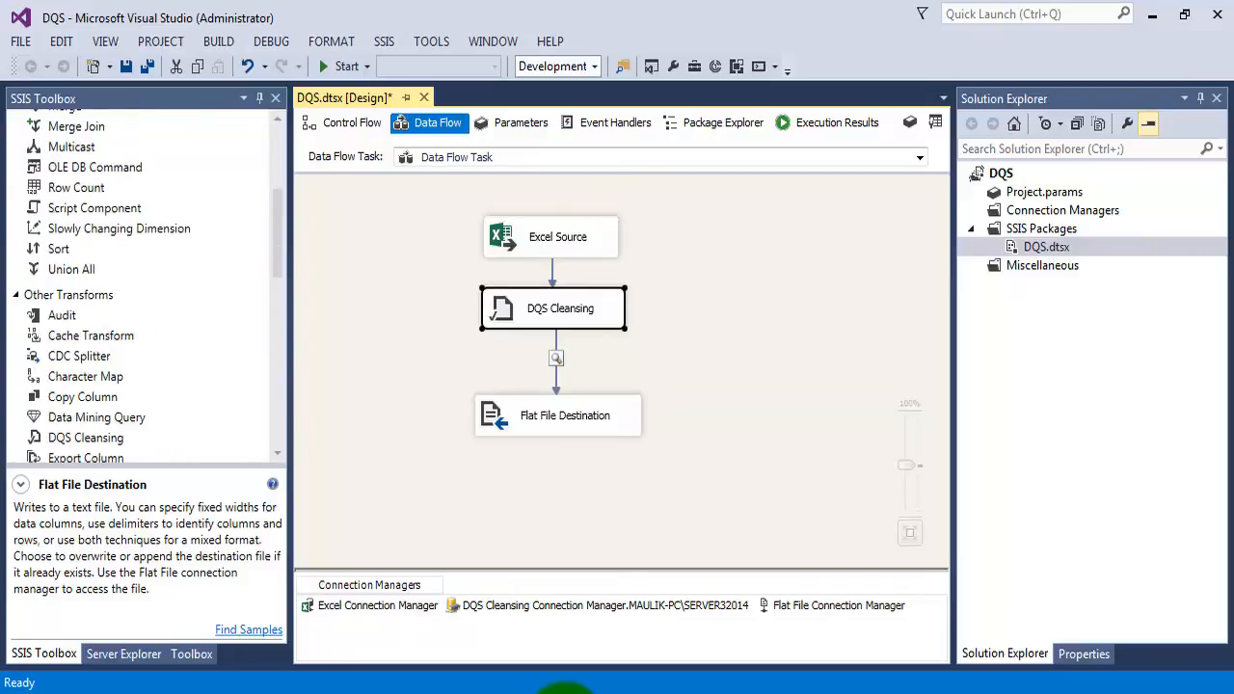
click(86, 316)
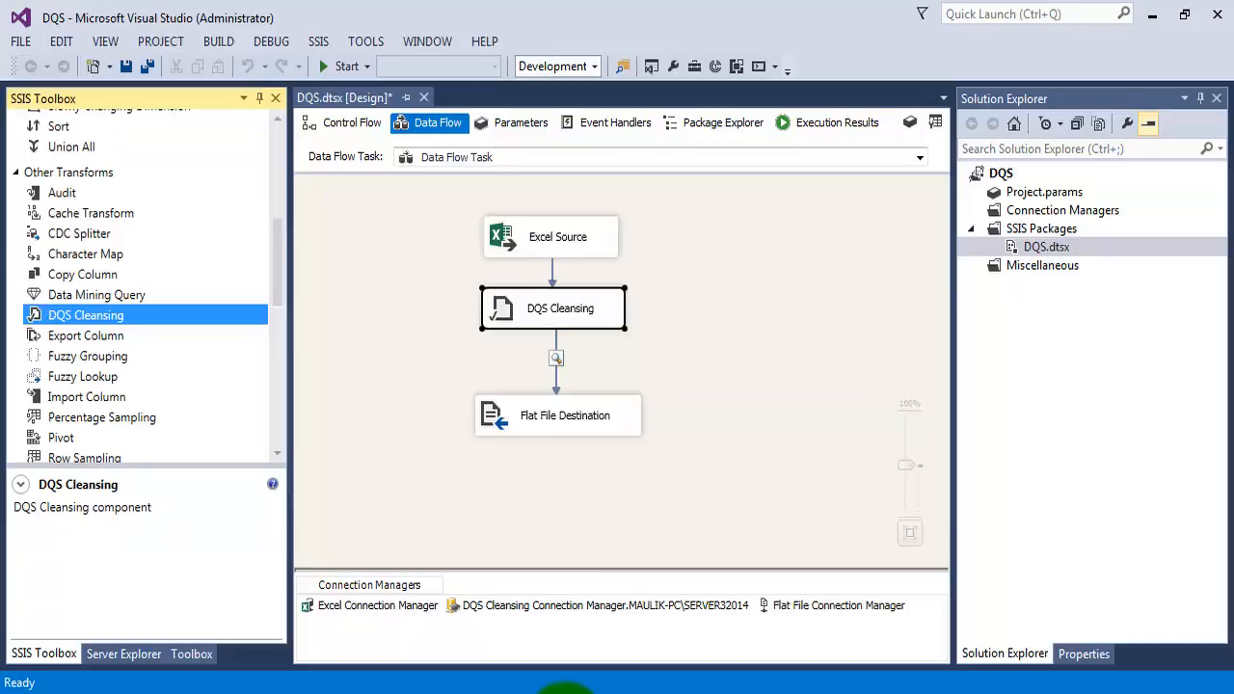
click(737, 338)
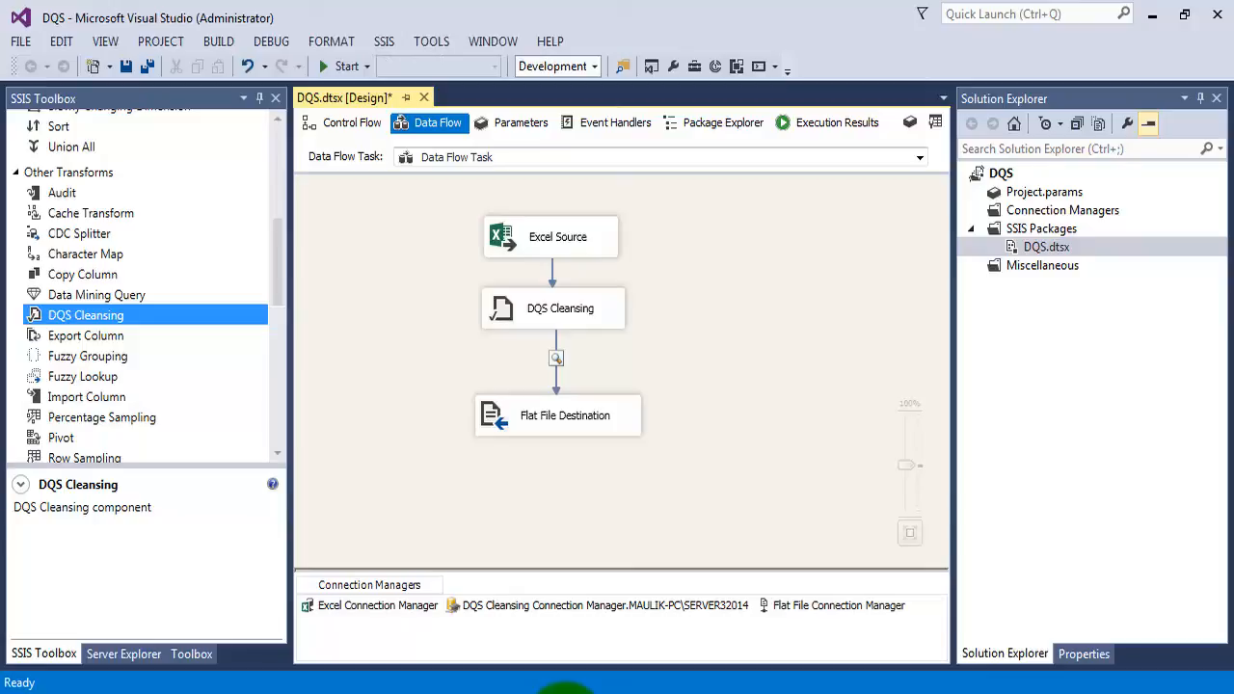
Open the DQS Cleansing component's editor and check the DQS_MAIN and DQS_STAGING_DATA databases in SQL Server Management Studio
click(560, 308)
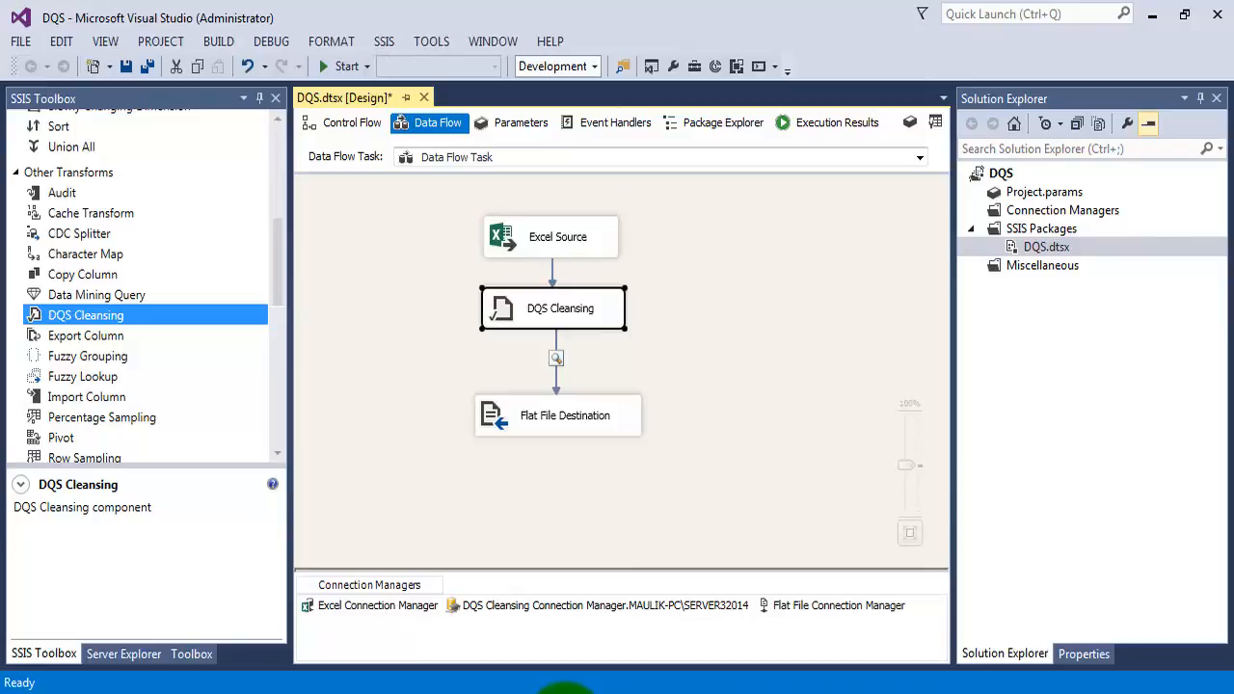
double_click(556, 316)
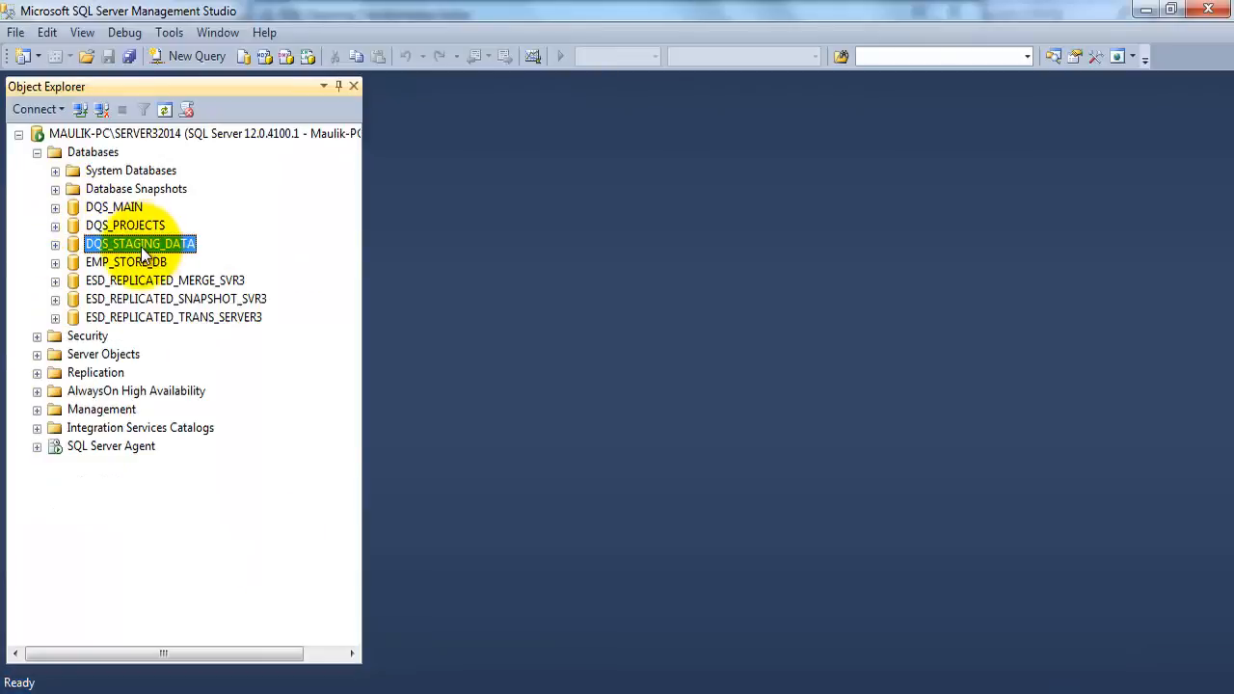
click(130, 261)
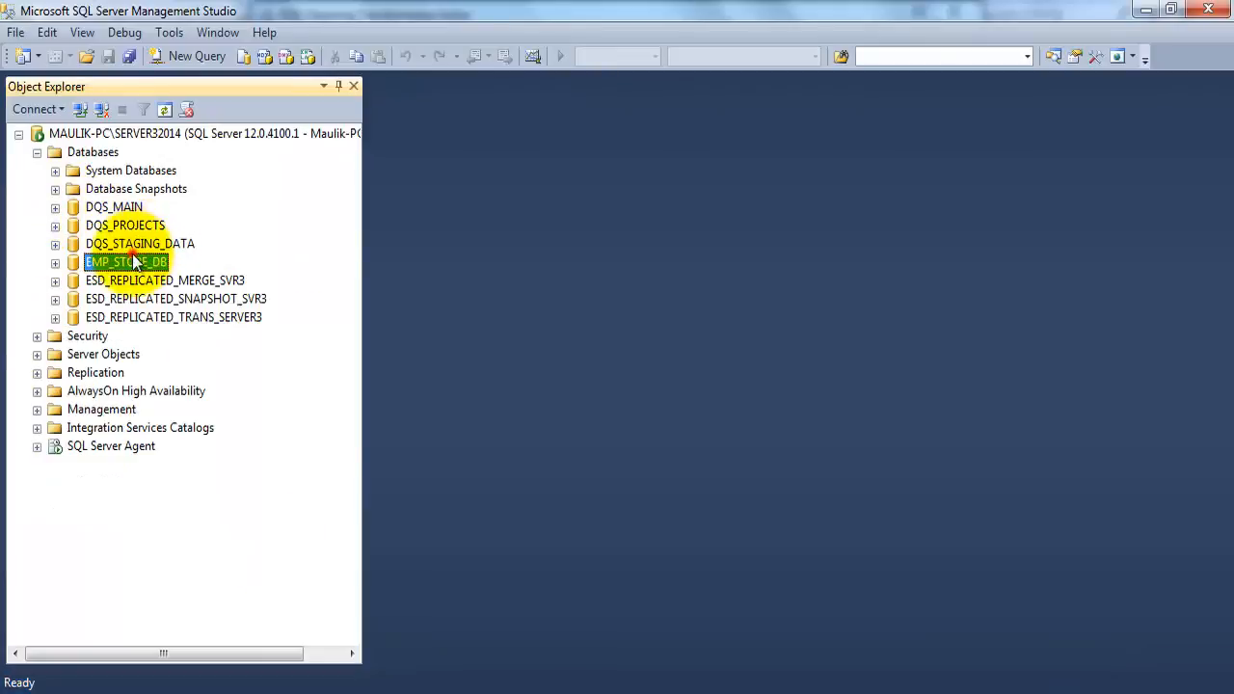
click(111, 207)
click(145, 243)
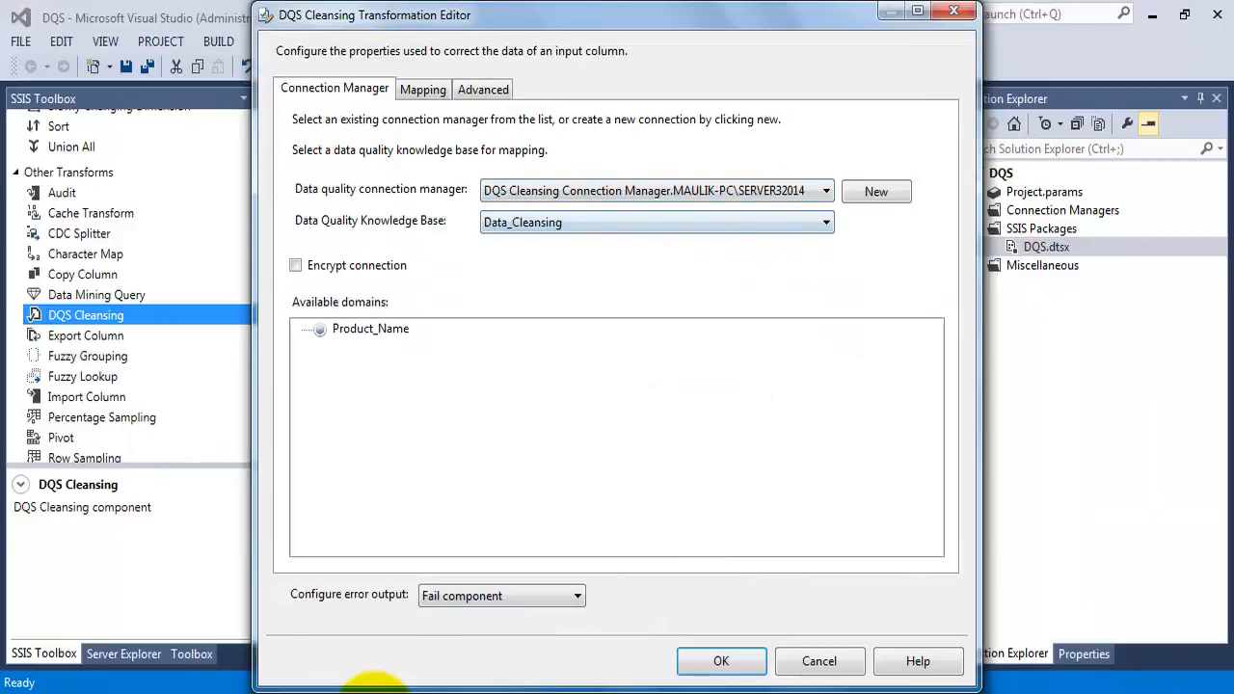
Choose Data_Cleansing as the transformation's knowledge base and check that the Product Name column is mapped to the Product_Name domain
click(825, 223)
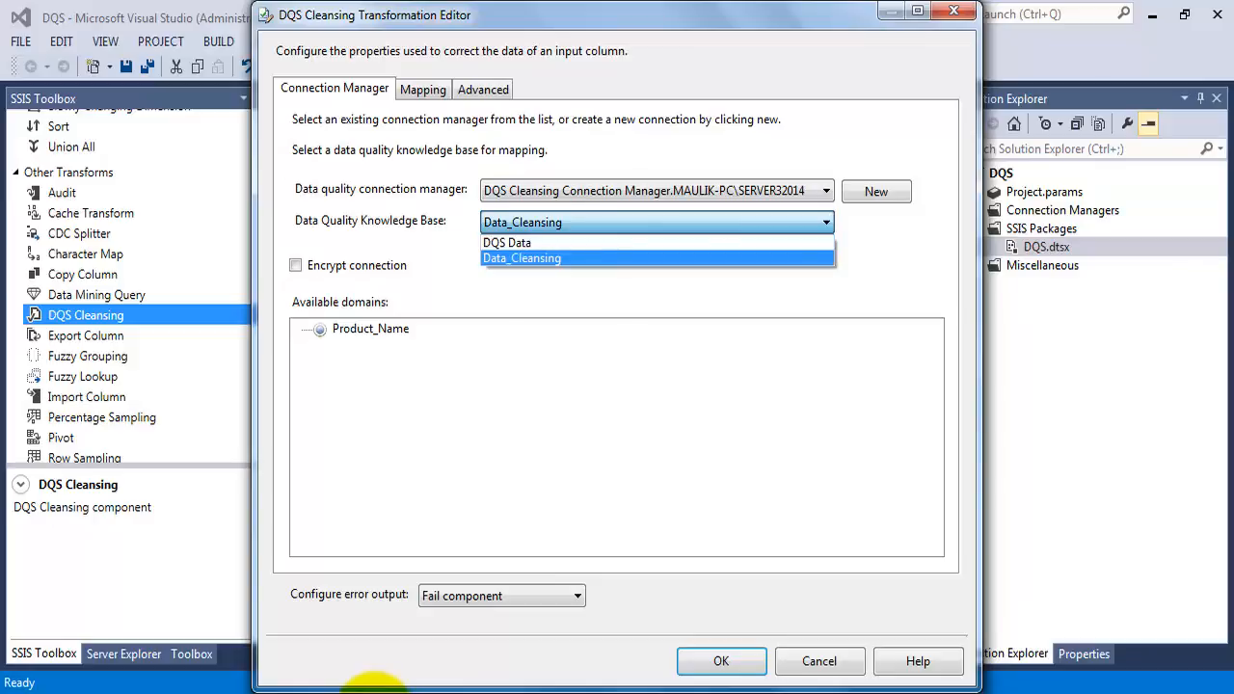
click(561, 259)
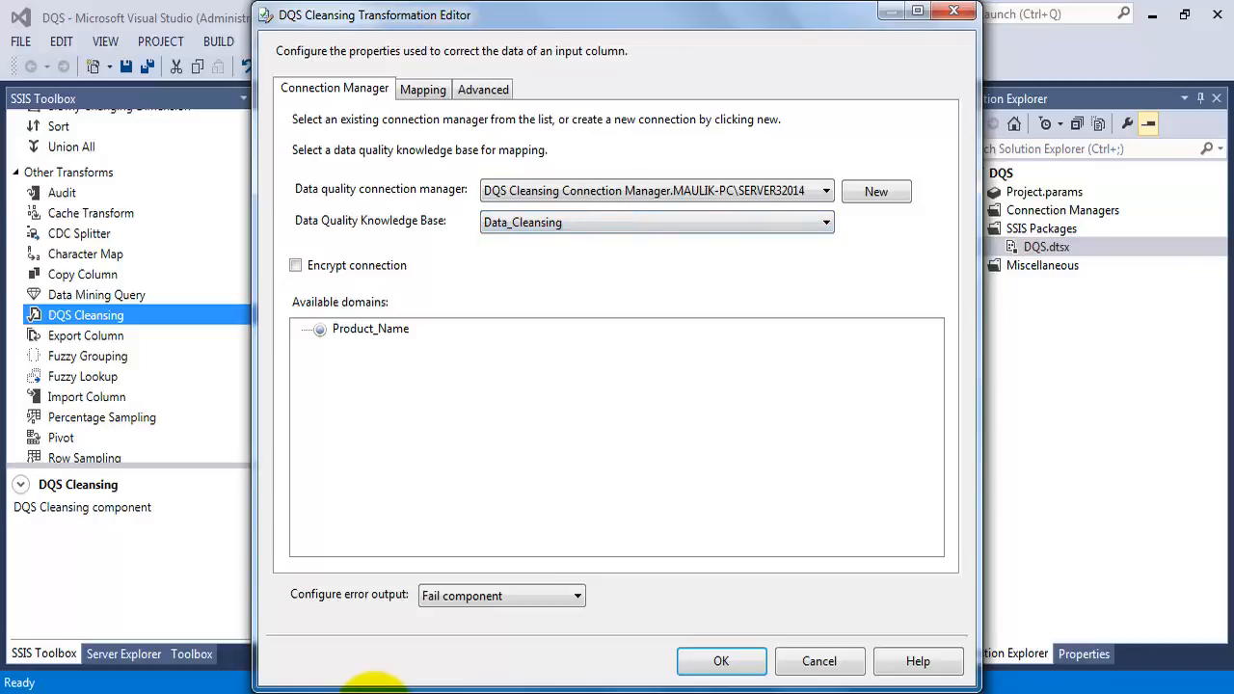
click(370, 329)
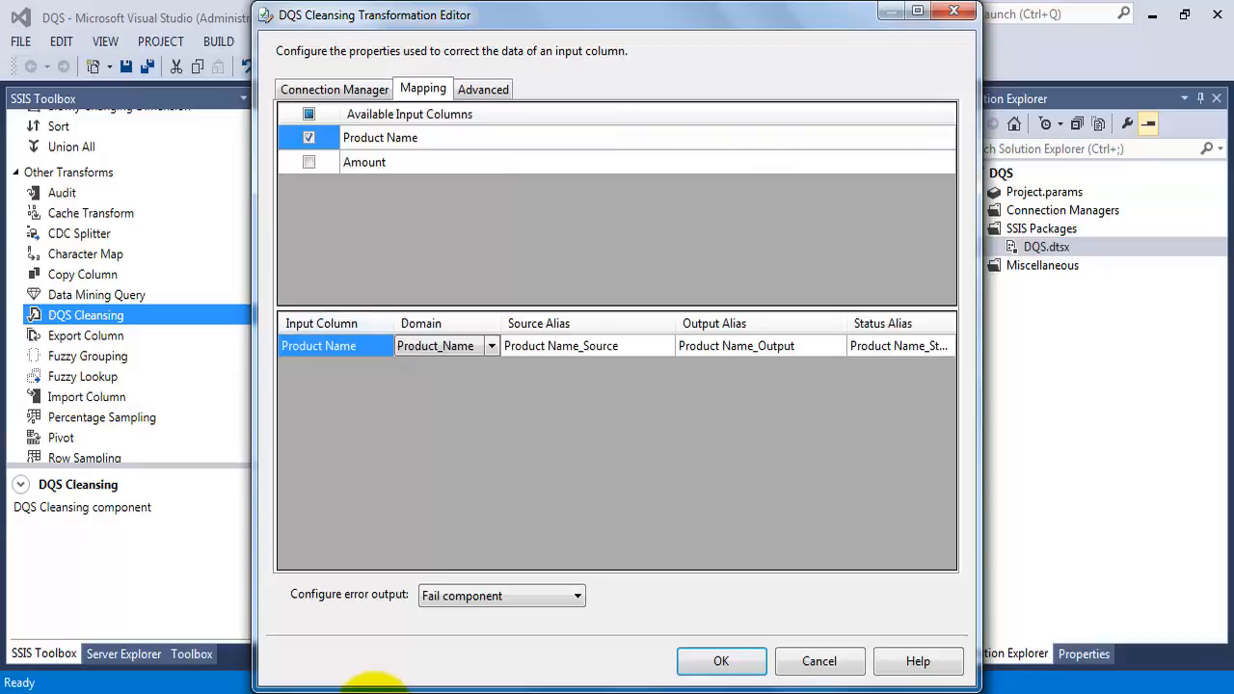
click(440, 346)
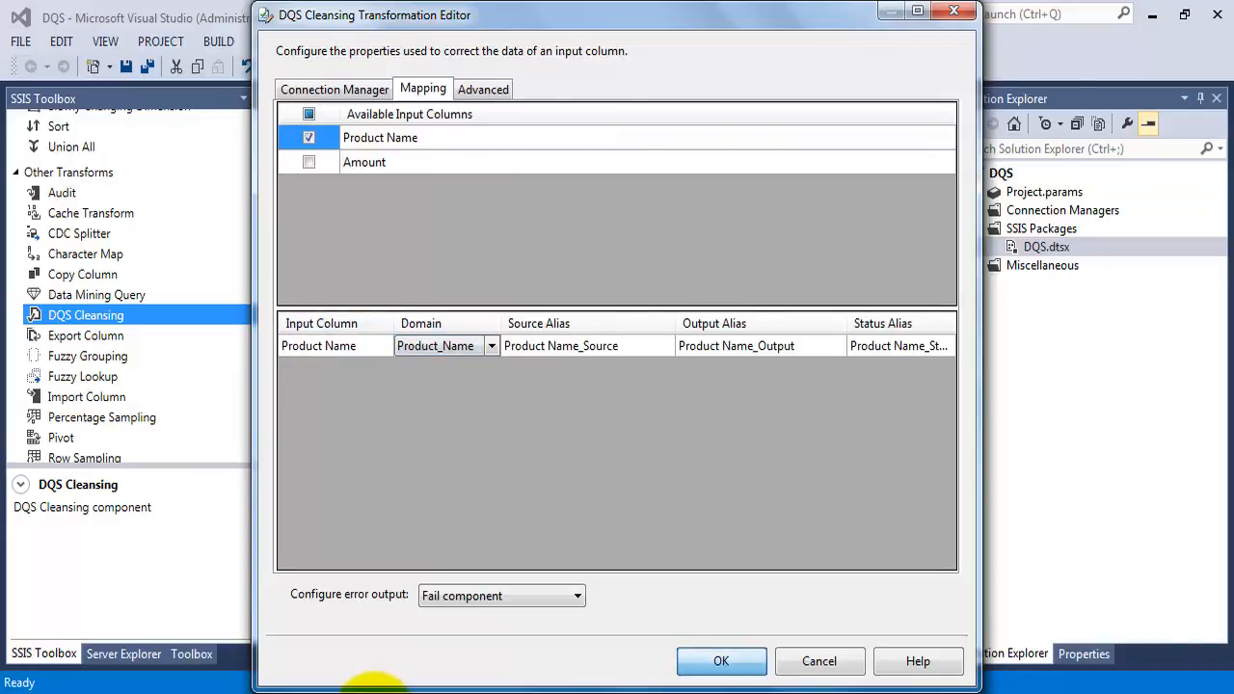
Accept the DQS Cleansing settings and run the package, widening the output data viewer to show every column
key(Return)
click(565, 415)
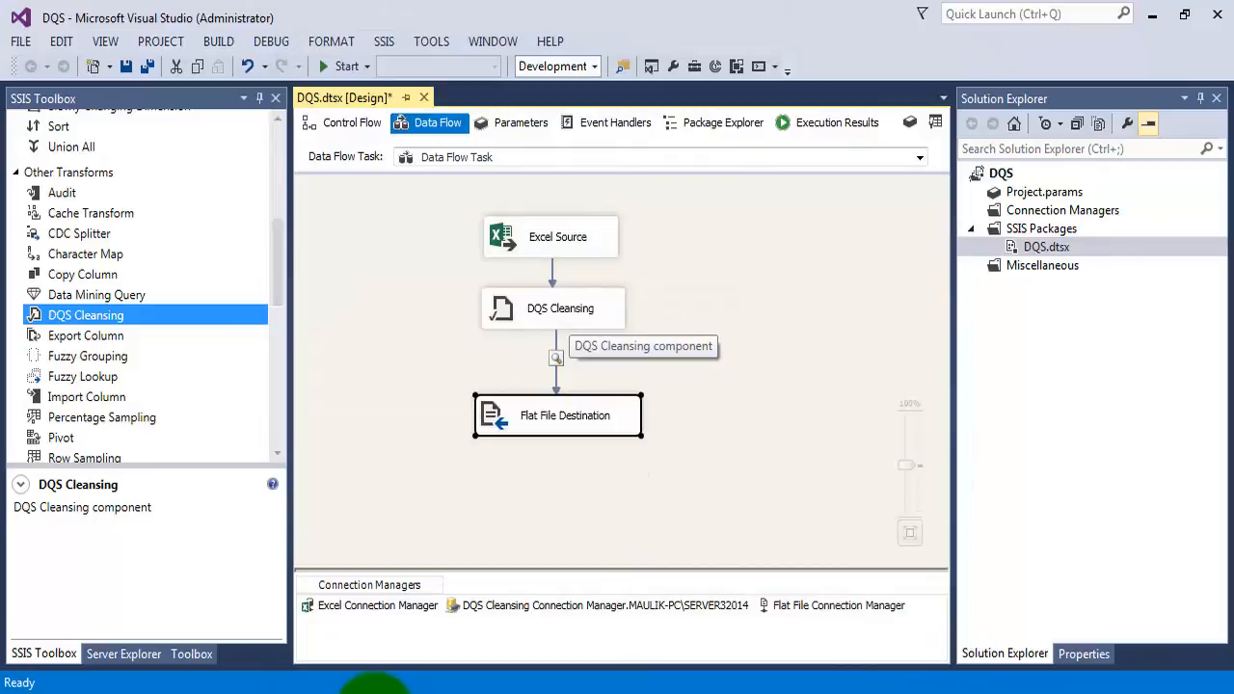
double_click(565, 416)
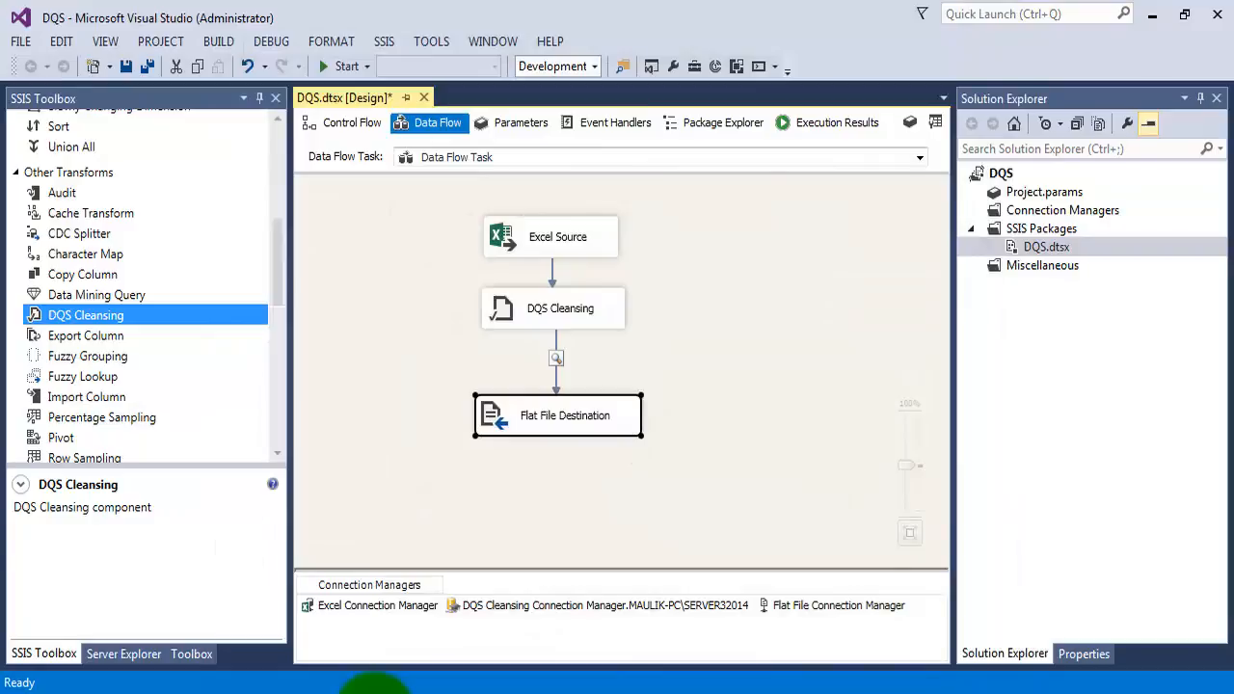
click(346, 66)
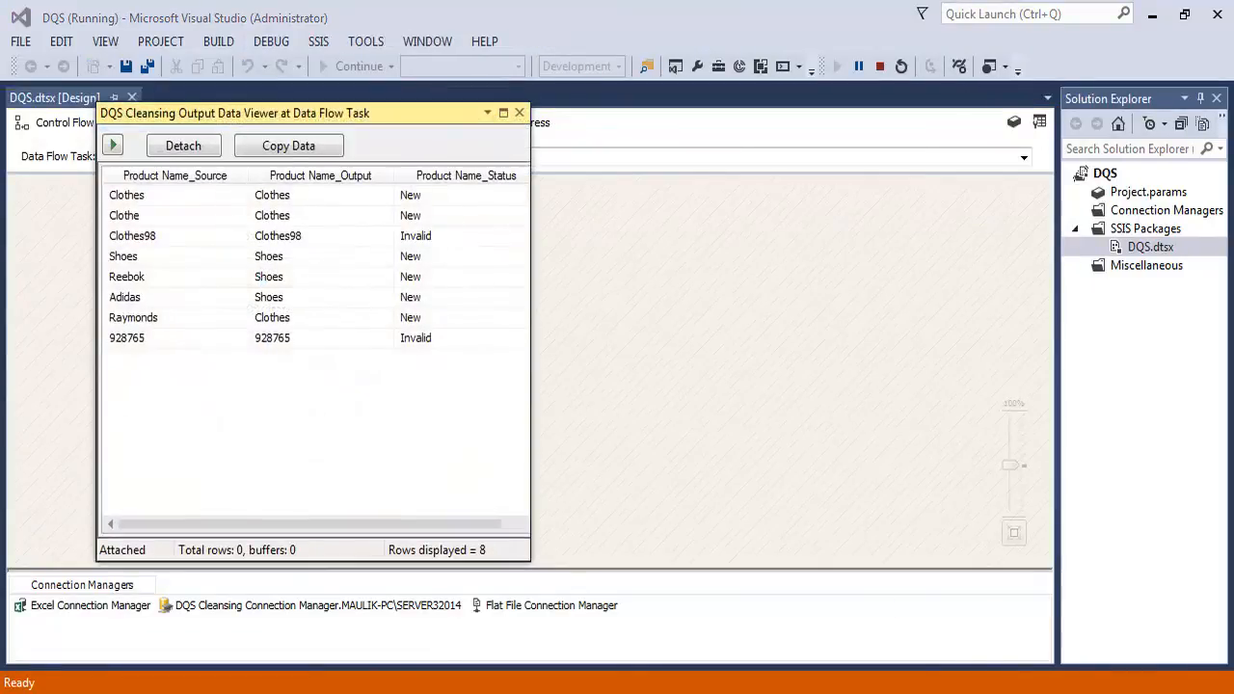
drag(530, 338, 913, 337)
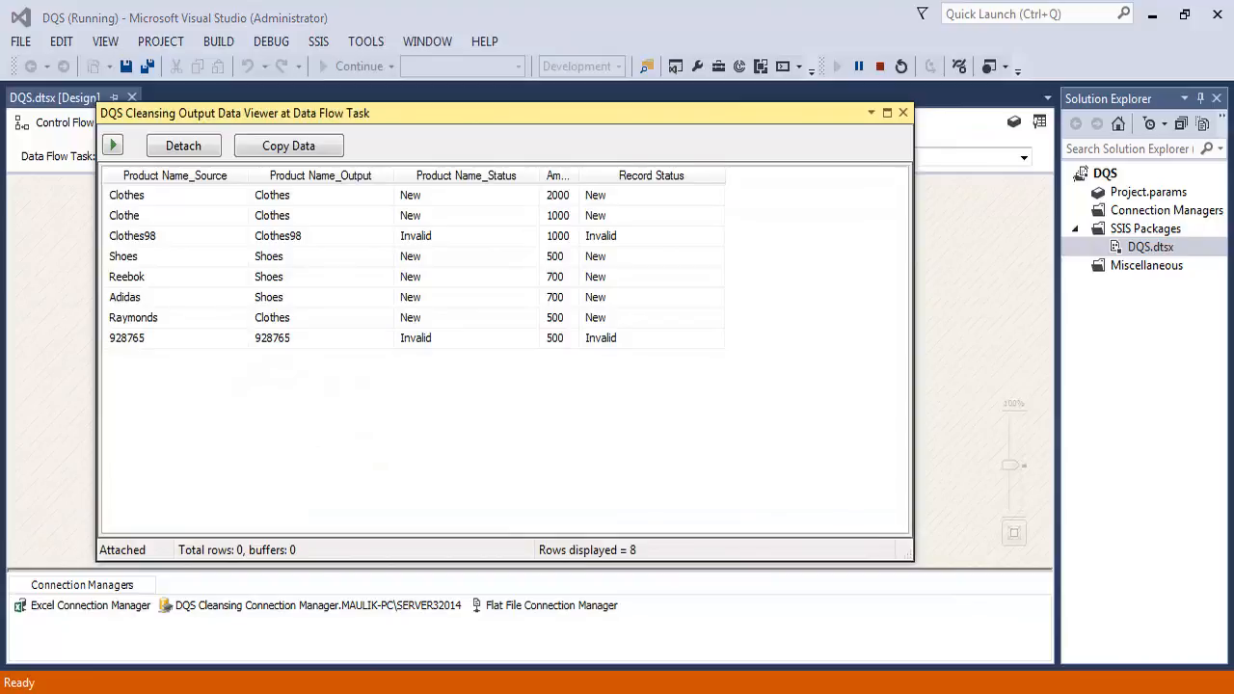
Compare the source, output and status values of the Clothes, Clothe and Clothes98 rows in the data viewer
click(155, 195)
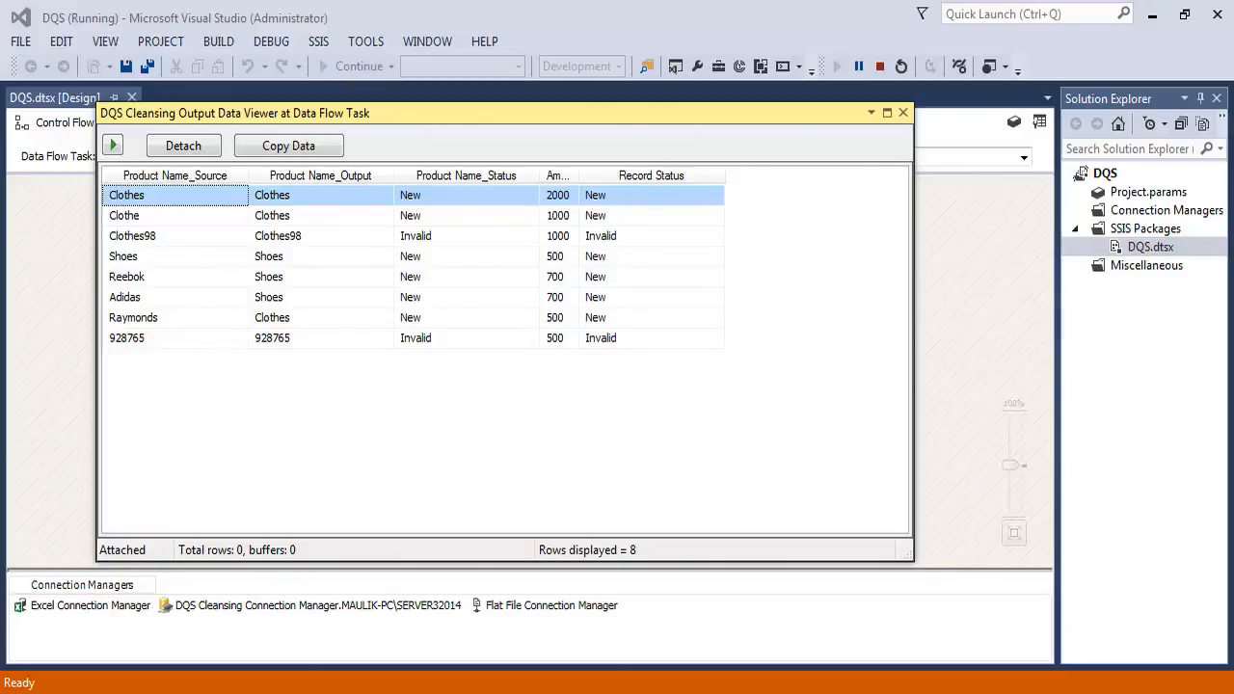
click(174, 216)
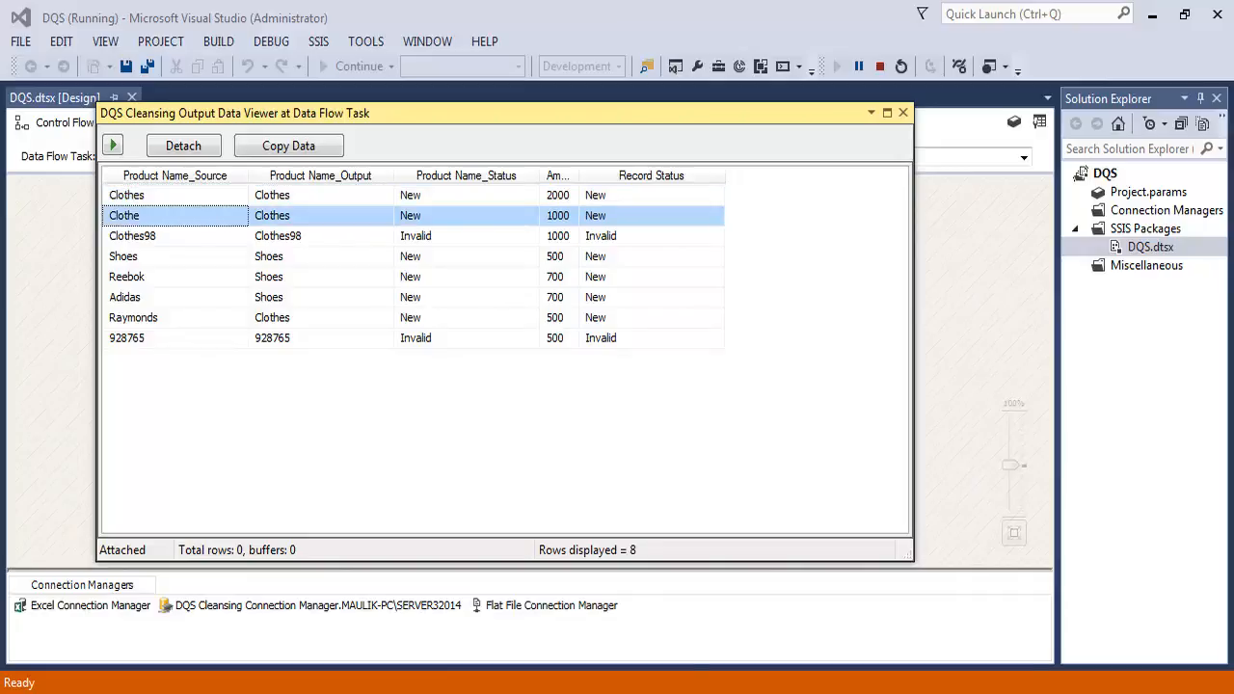
click(320, 216)
click(175, 236)
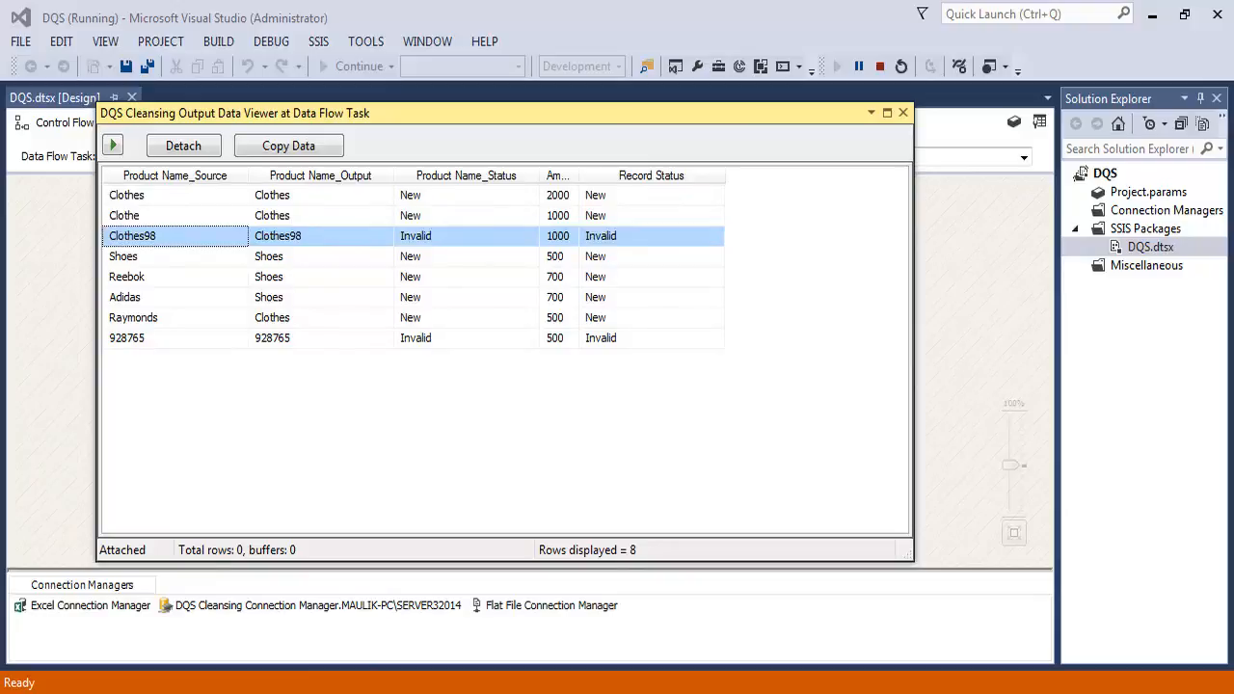
click(466, 236)
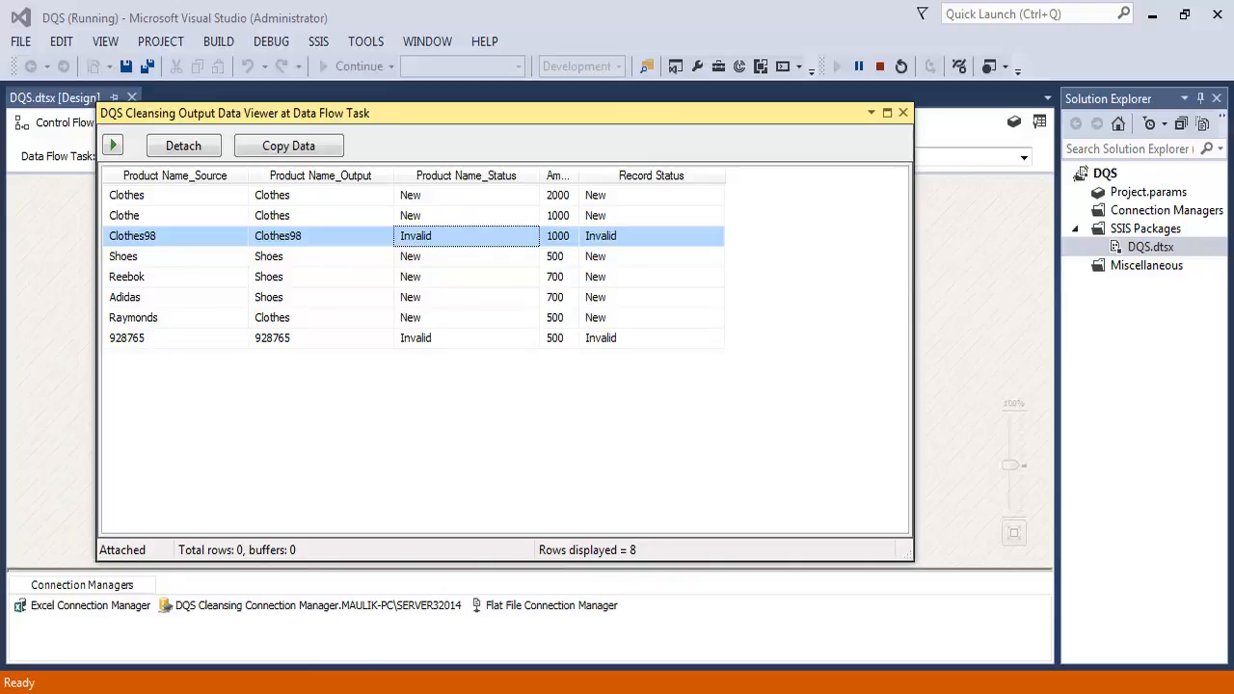
click(175, 236)
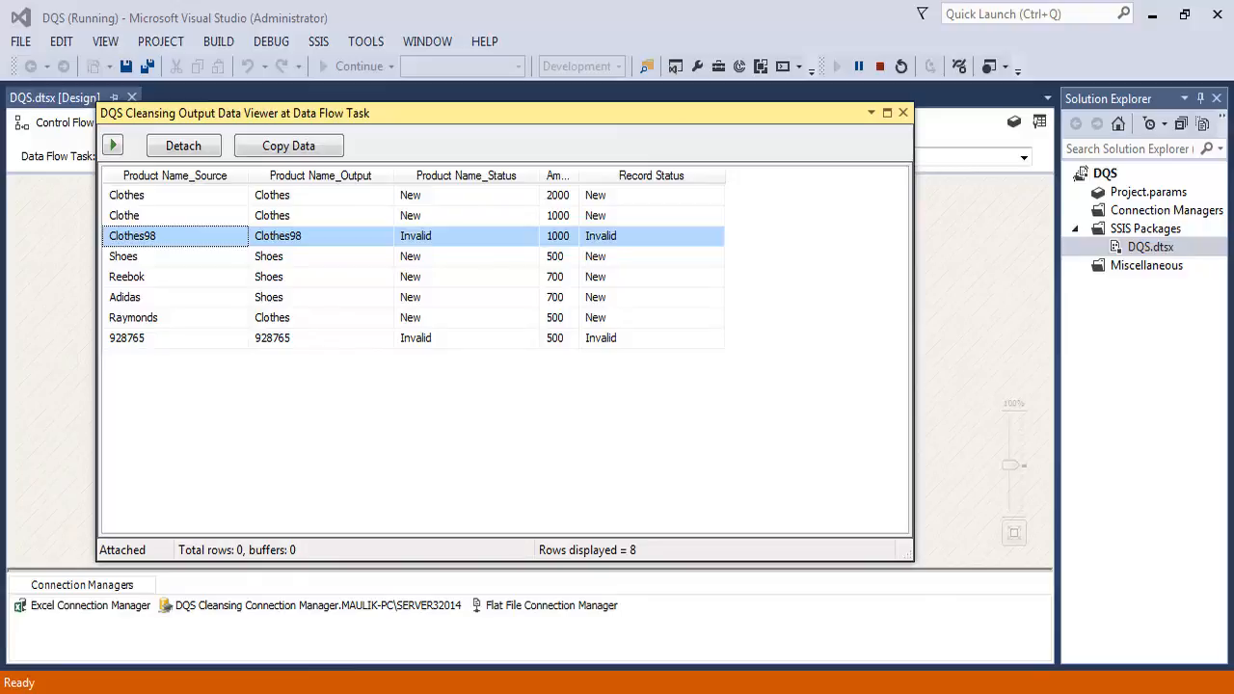
click(466, 236)
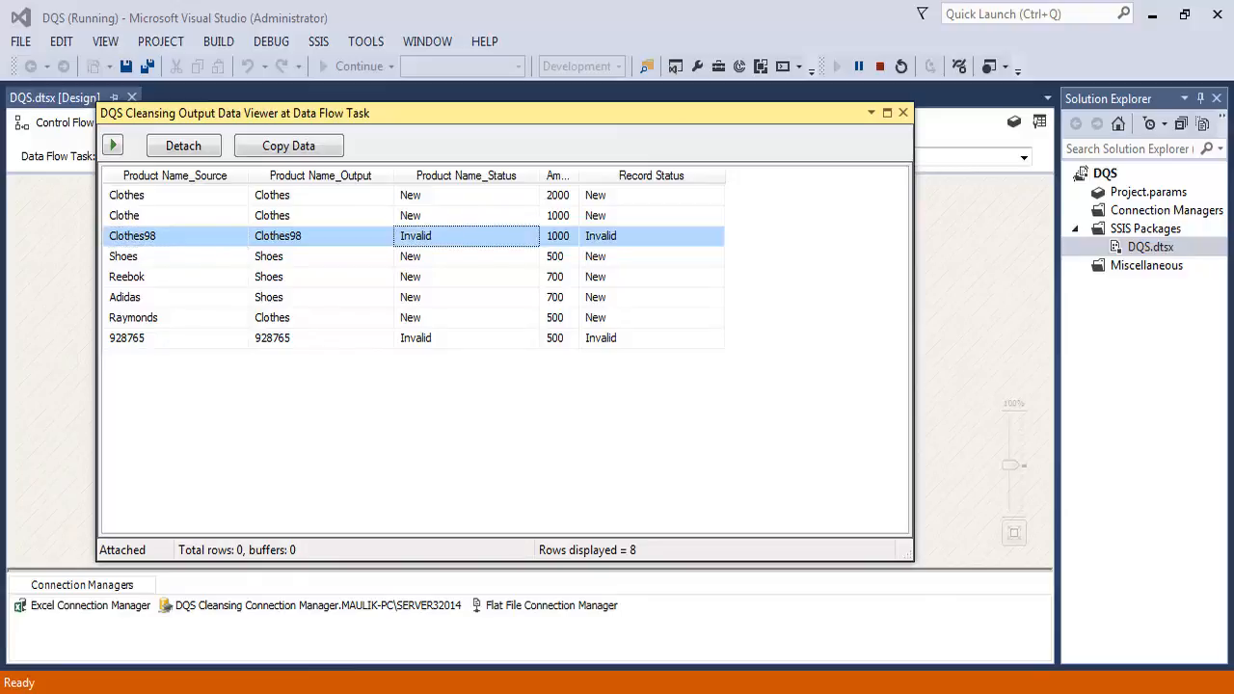
Check the output and status values for the Shoes, Reebok, Adidas and Raymonds rows
key(Down)
key(Down)
key(Down)
key(Down)
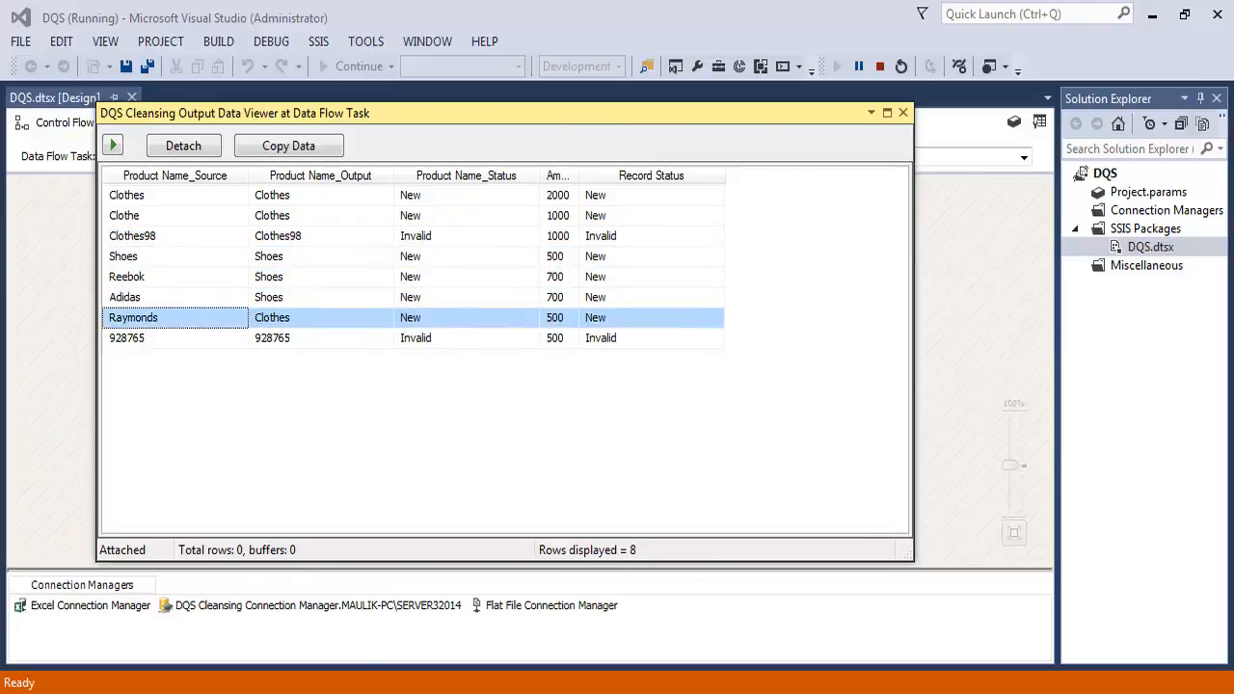
click(320, 256)
click(320, 276)
click(320, 297)
click(320, 319)
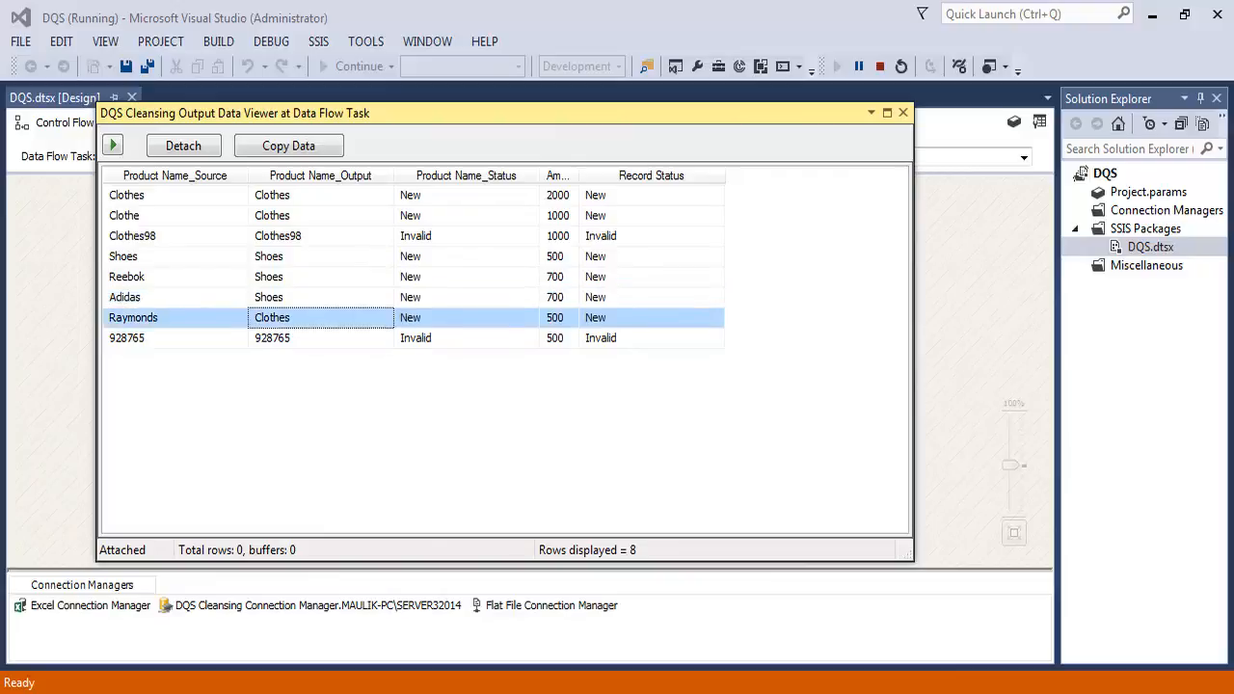
drag(466, 257, 466, 318)
Examine the 928765 row's source, output and status values and compare its status with that of the Clothes98 row
click(175, 338)
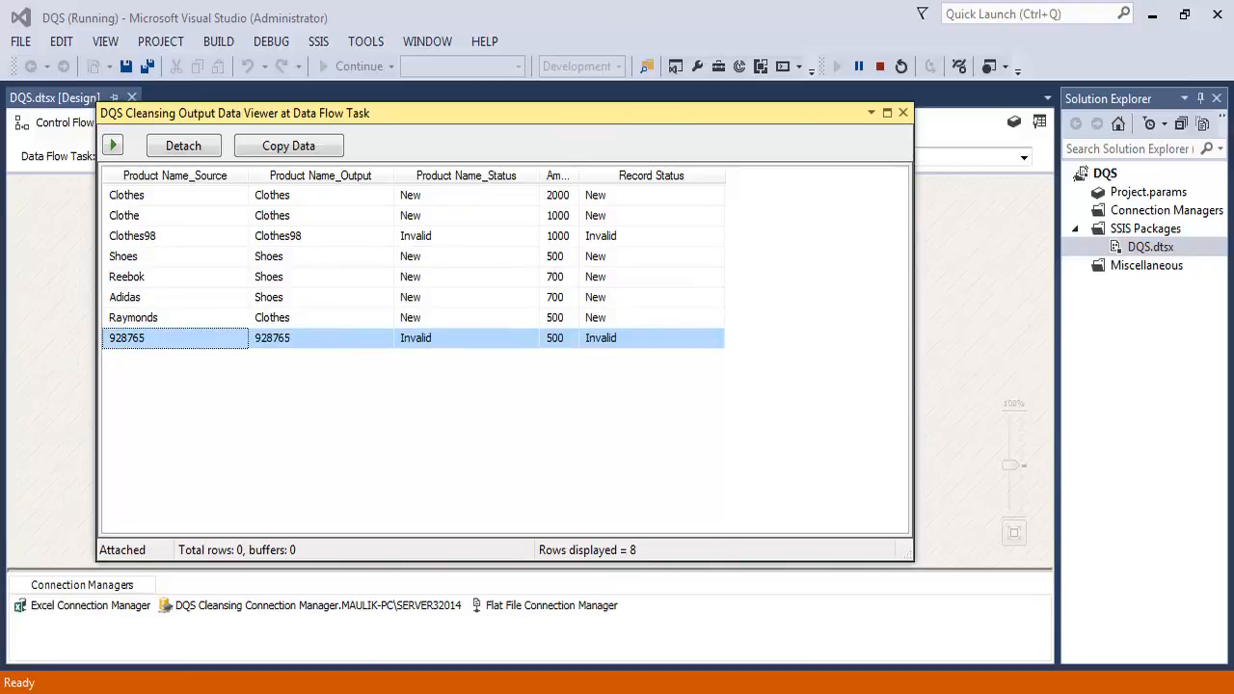
click(320, 339)
click(465, 338)
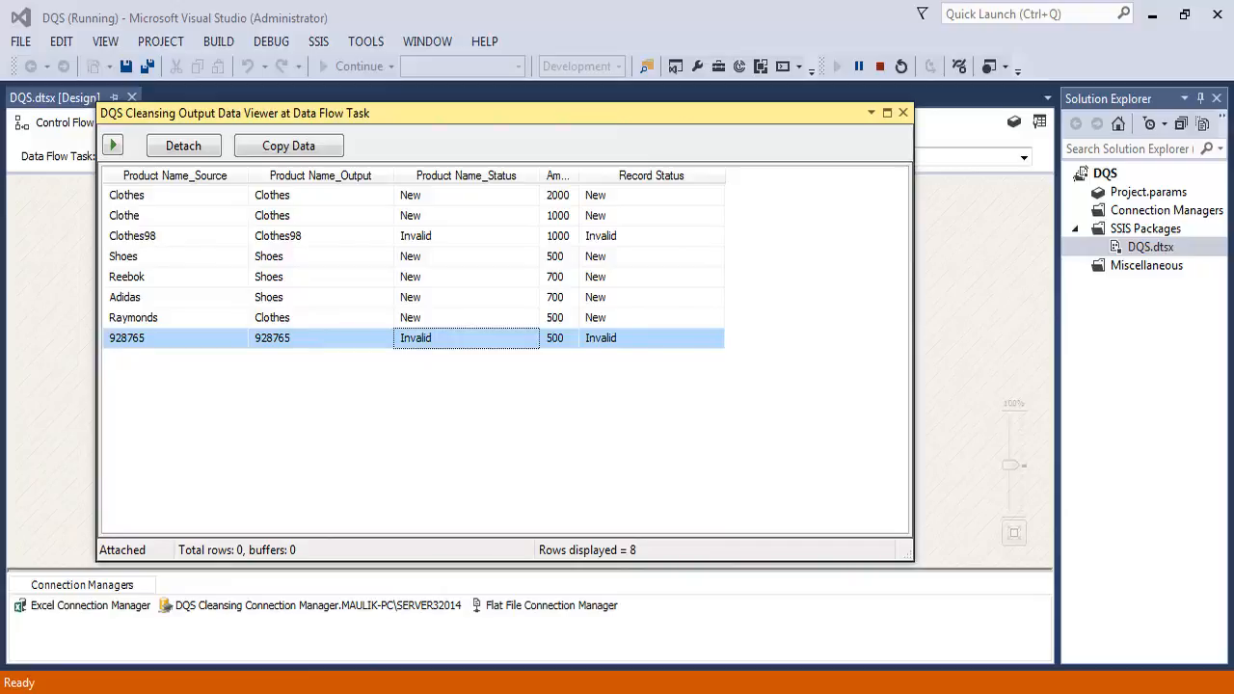
click(466, 236)
click(467, 339)
click(467, 236)
click(467, 339)
click(466, 236)
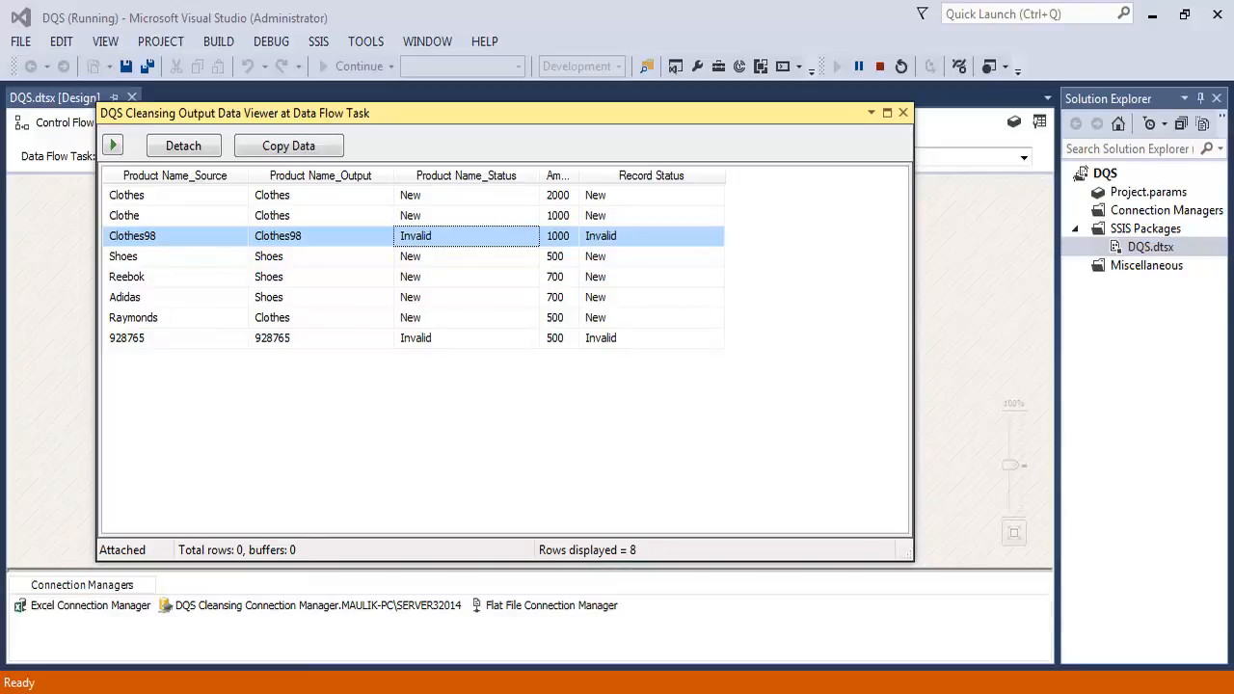
click(465, 338)
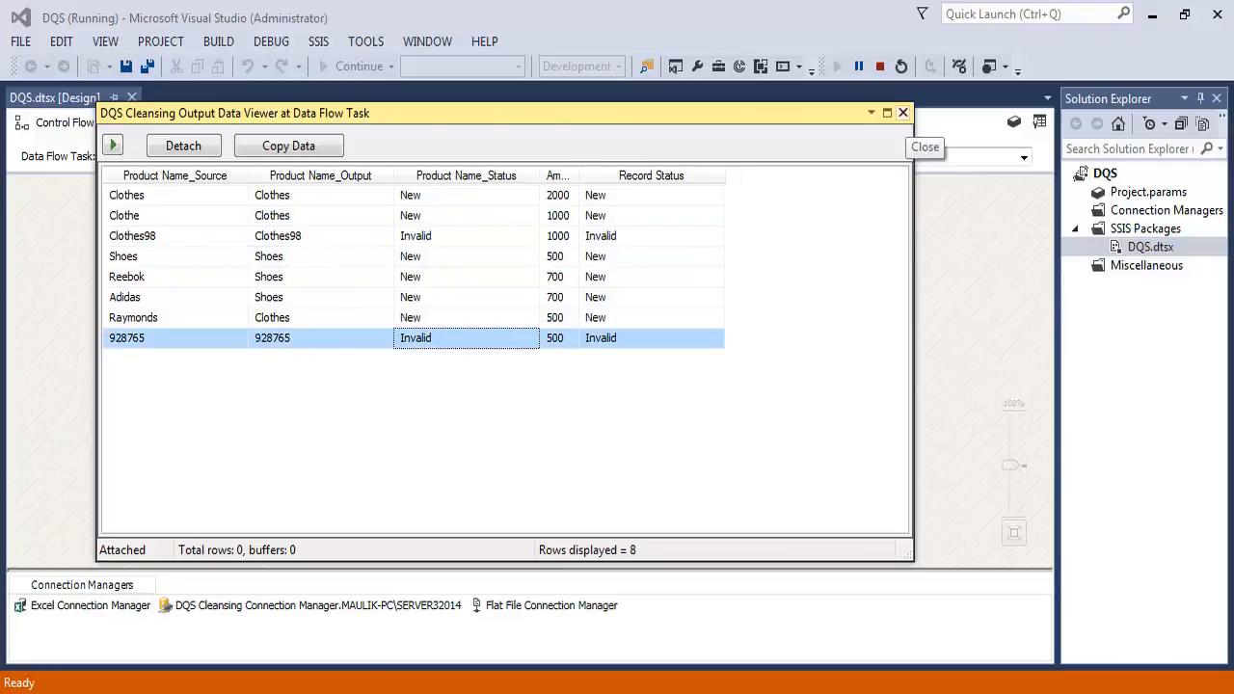
Close the output data viewer to let the data flow finish, and save all project files
click(904, 113)
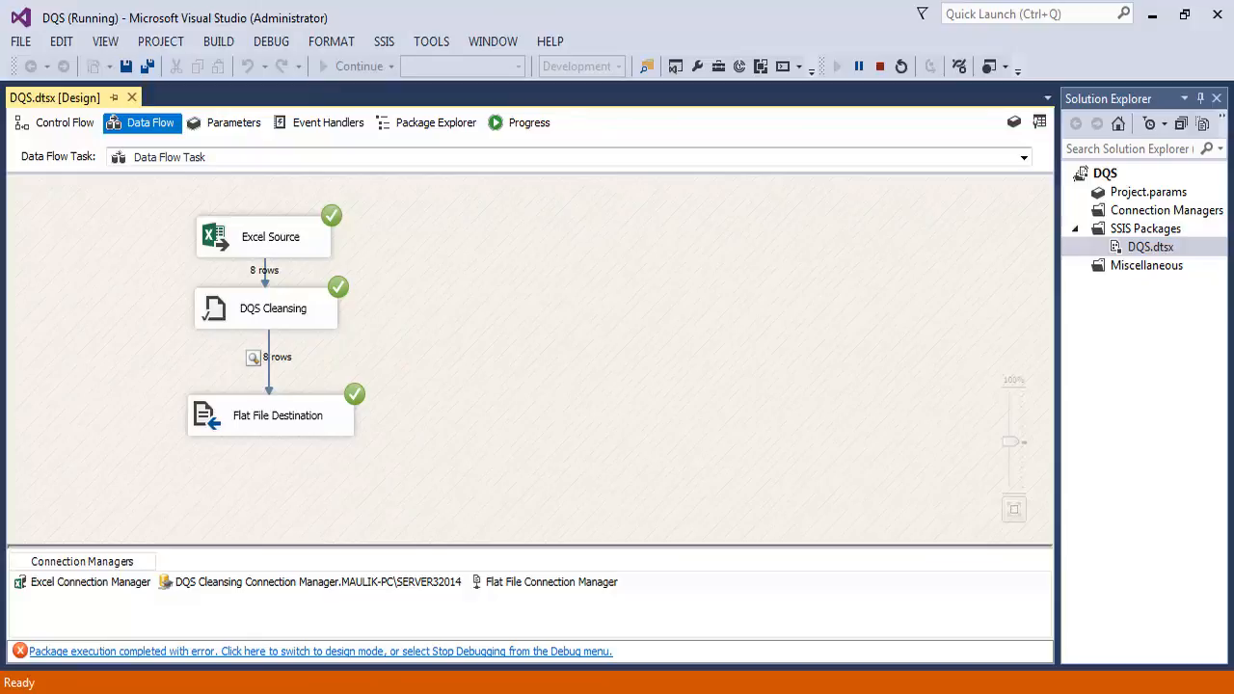
key(ctrl+shift+s)
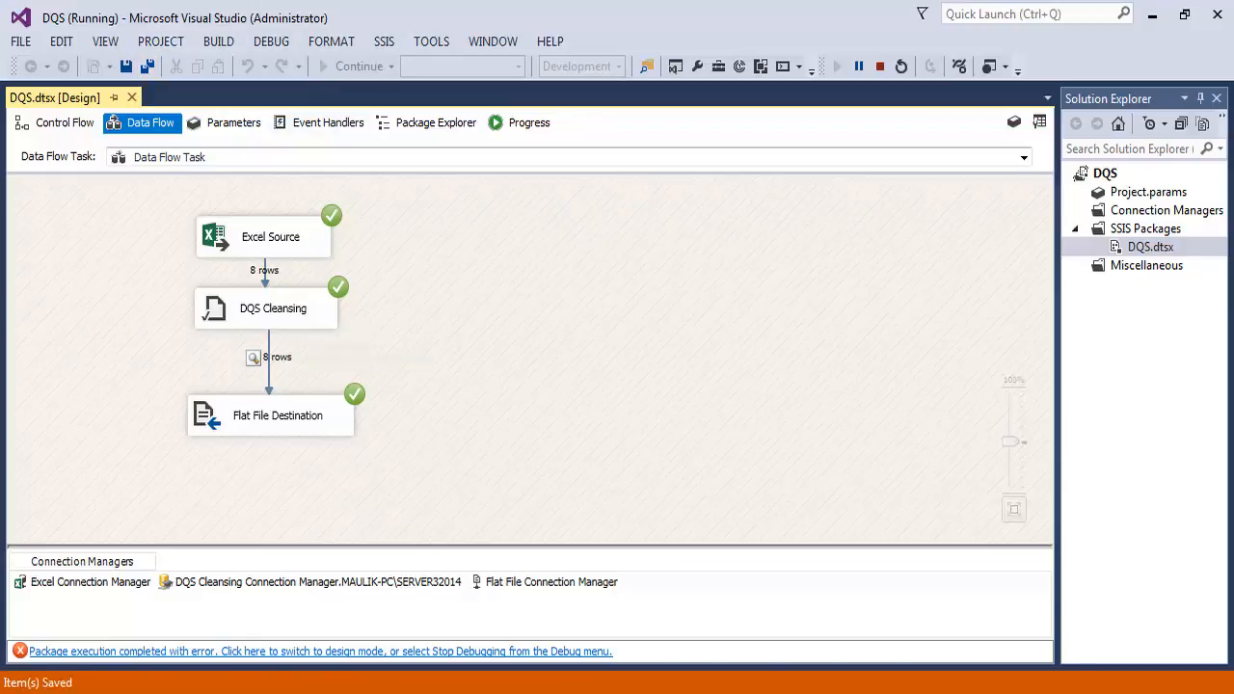